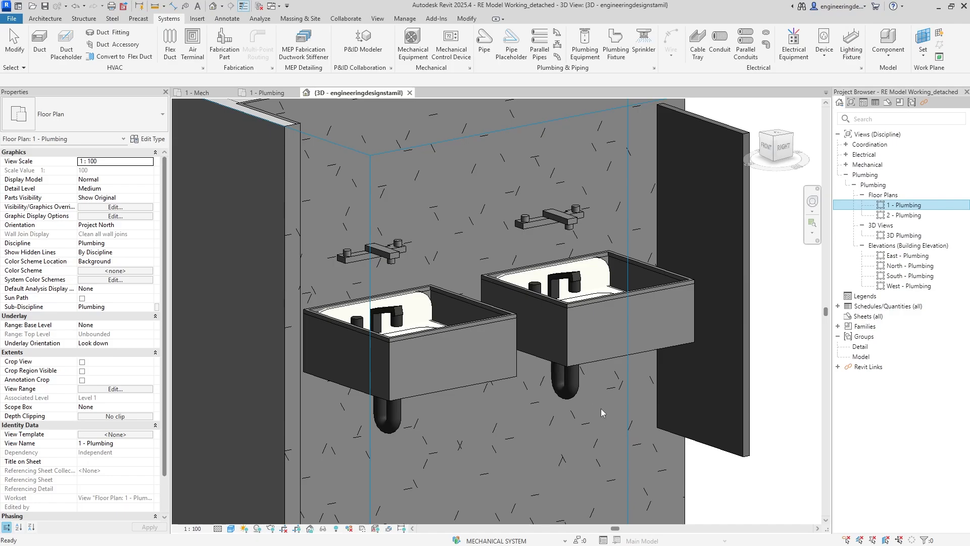
Inspect the cold water, hot water and drain connectors of both wall sinks in the 3D view
left_click(482, 247)
left_click_drag(588, 407, 466, 228)
left_click(463, 181)
middle_click_drag(529, 359, 489, 261, "shift")
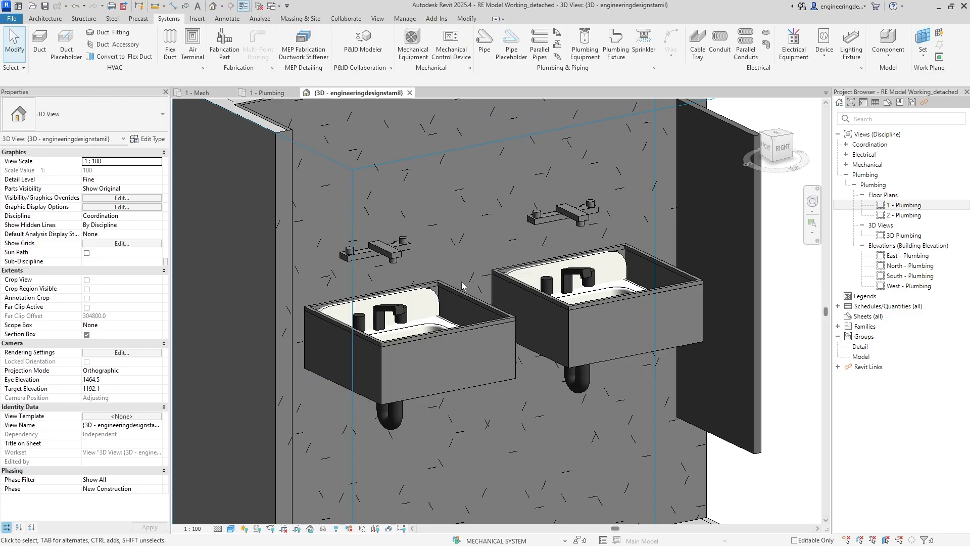
left_click(462, 286)
left_click(500, 278)
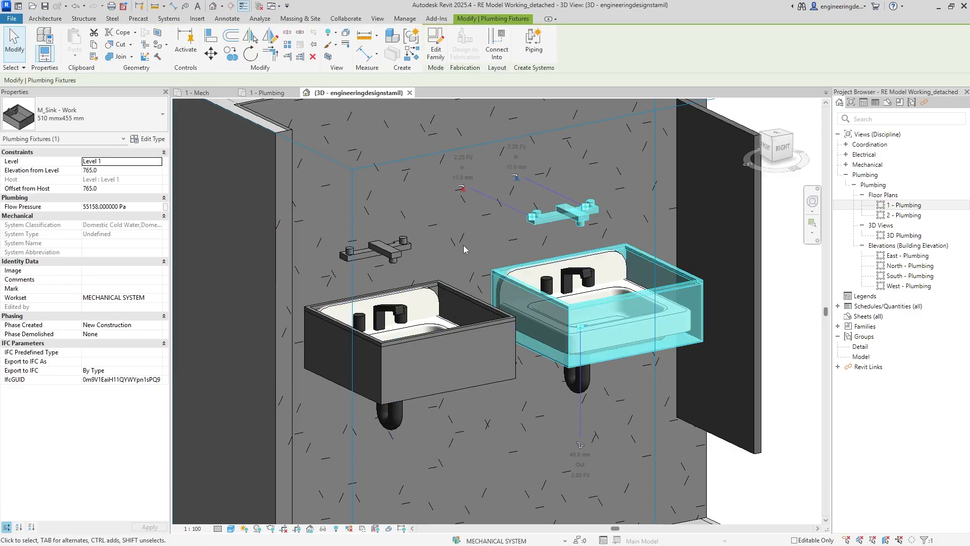
key("Escape")
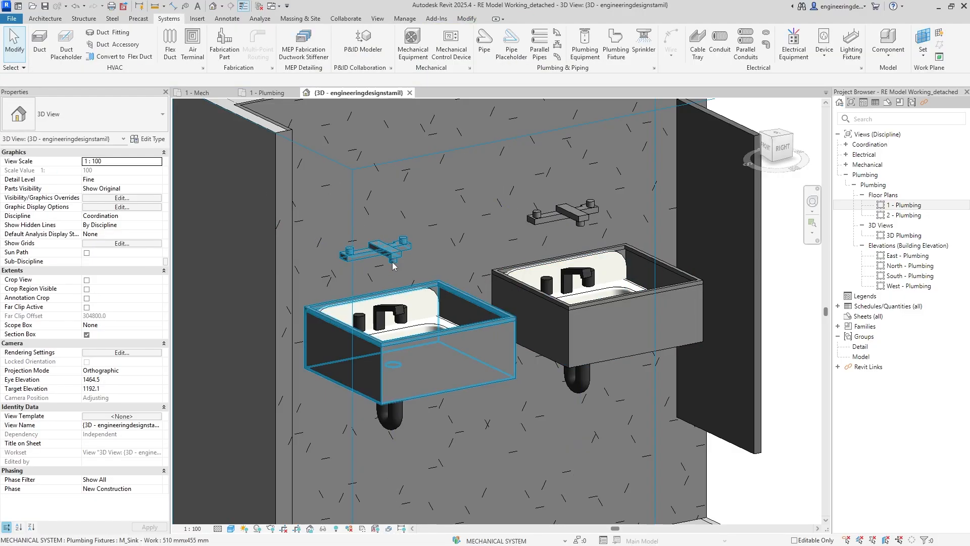
left_click(393, 267)
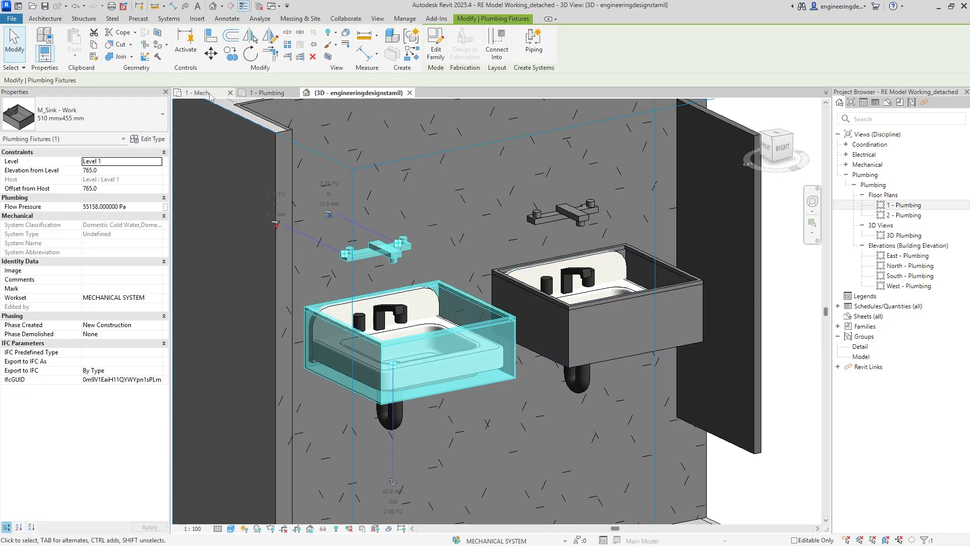
Close the 1 - Mech view and bring up the restroom area in the 1 - Plumbing floor plan
left_click(230, 92)
left_click(203, 92)
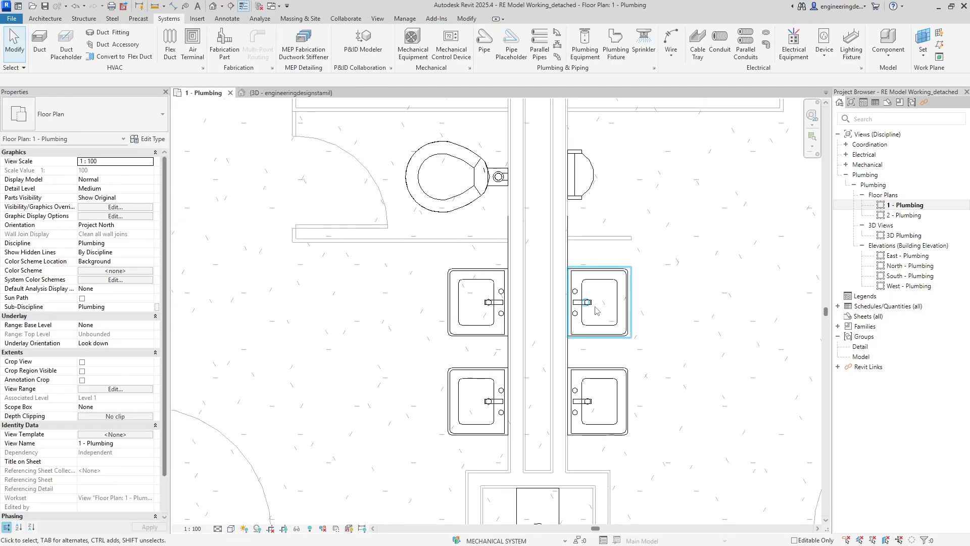
scroll(596, 306, "down", 2)
middle_click_drag(686, 406, 528, 353)
left_click_drag(507, 344, 447, 271)
key("Escape")
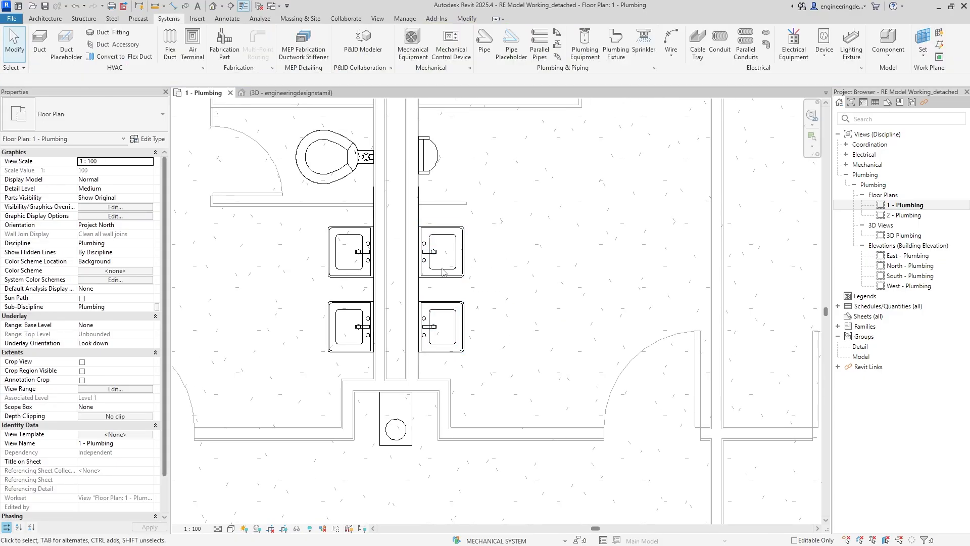
scroll(468, 262, "down", 2)
scroll(468, 262, "down", 3)
middle_click_drag(511, 253, 496, 316)
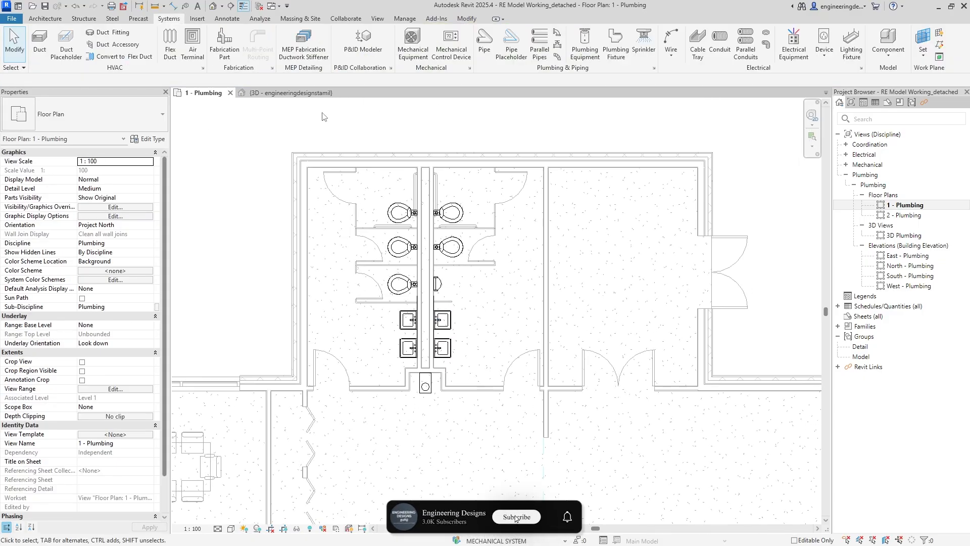
Enlarge the 3D view's section box along the restroom wall to include the urinal and toilets beside the sinks
left_click(290, 92)
scroll(563, 238, "down", 5)
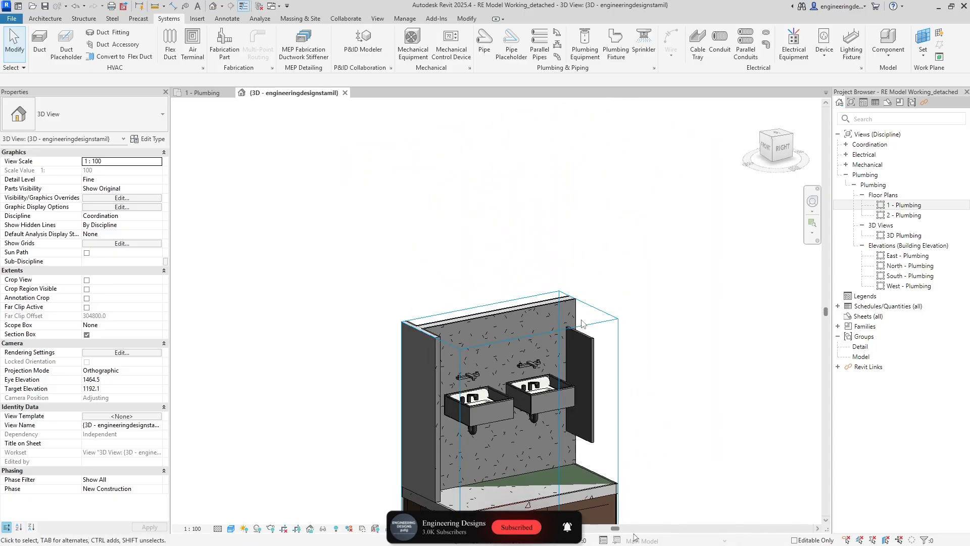
left_click(584, 324)
left_click_drag(505, 316, 510, 153)
scroll(581, 317, "down", 2)
middle_click_drag(557, 332, 478, 338)
middle_click_drag(501, 375, 492, 379, "shift")
left_click_drag(514, 341, 732, 334)
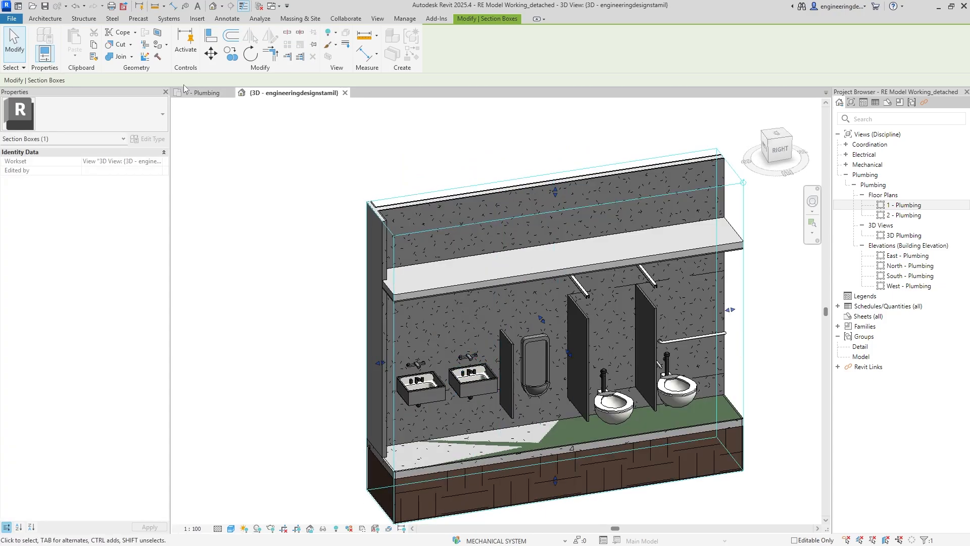
Return to the 1 - Plumbing floor plan and start the Pipe command with the PVC - DWV pipe type
left_click(201, 94)
left_click(537, 320)
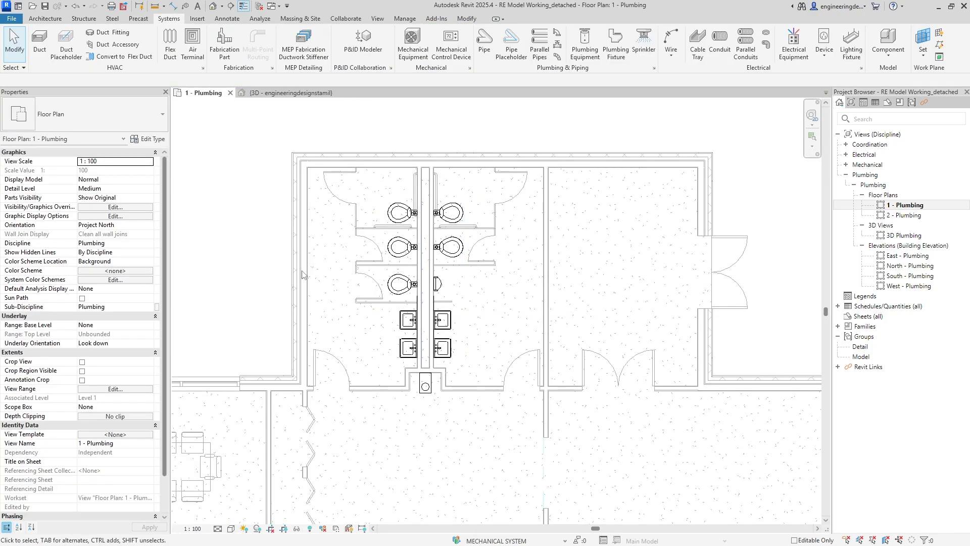
scroll(425, 290, "down", 4)
scroll(408, 287, "up", 3)
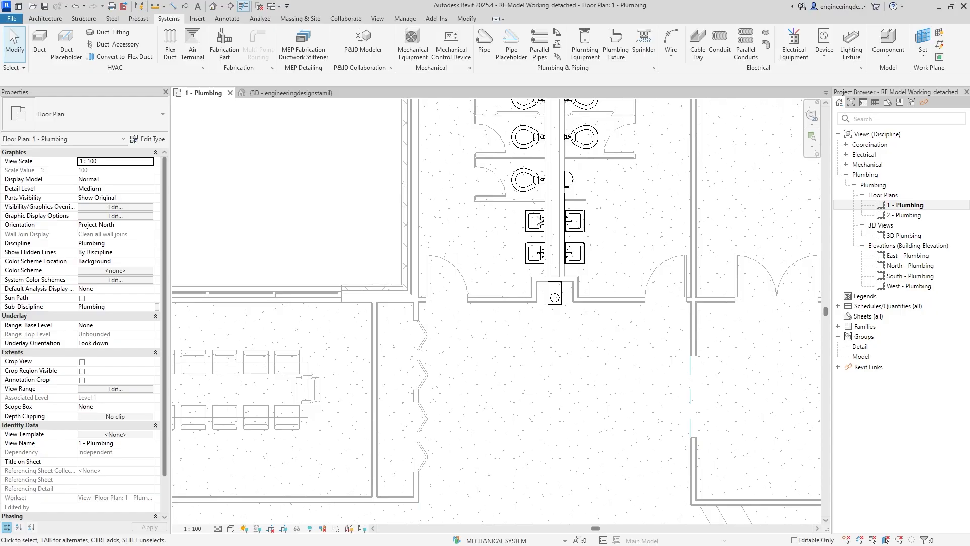
scroll(379, 338, "down", 2)
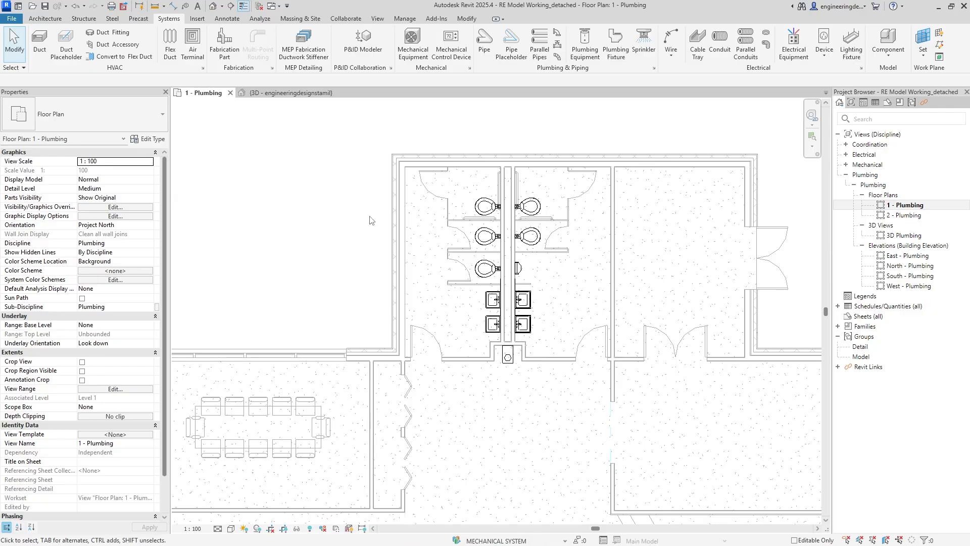
key("p")
key("i")
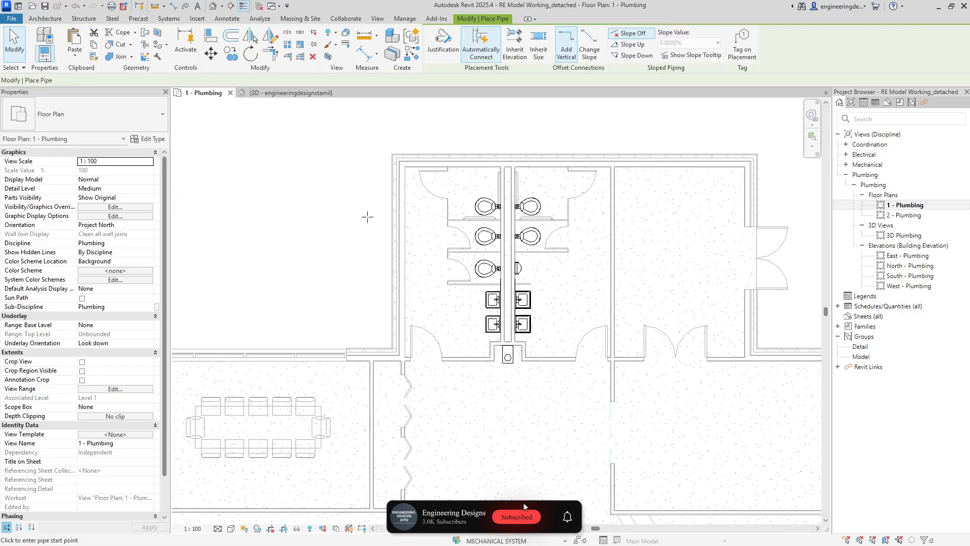
left_click(162, 114)
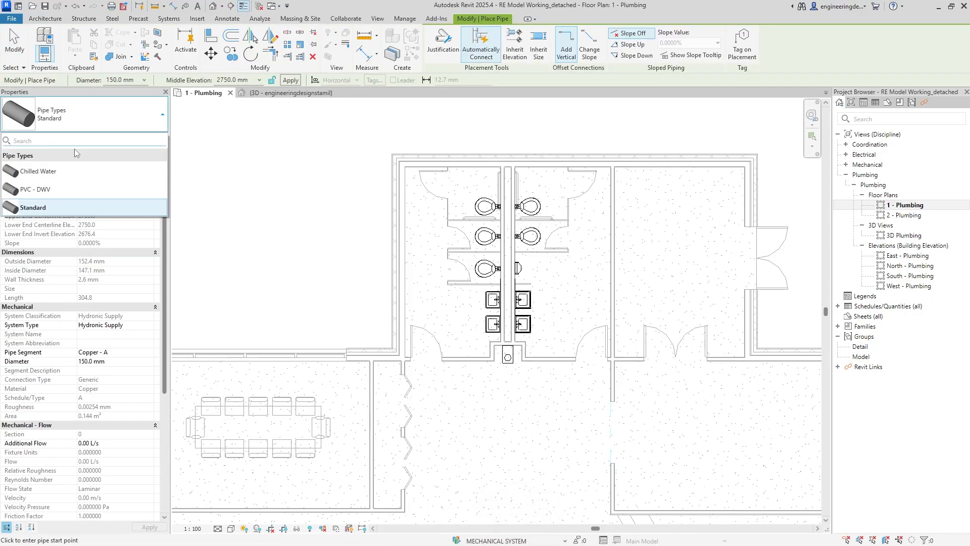
left_click(76, 193)
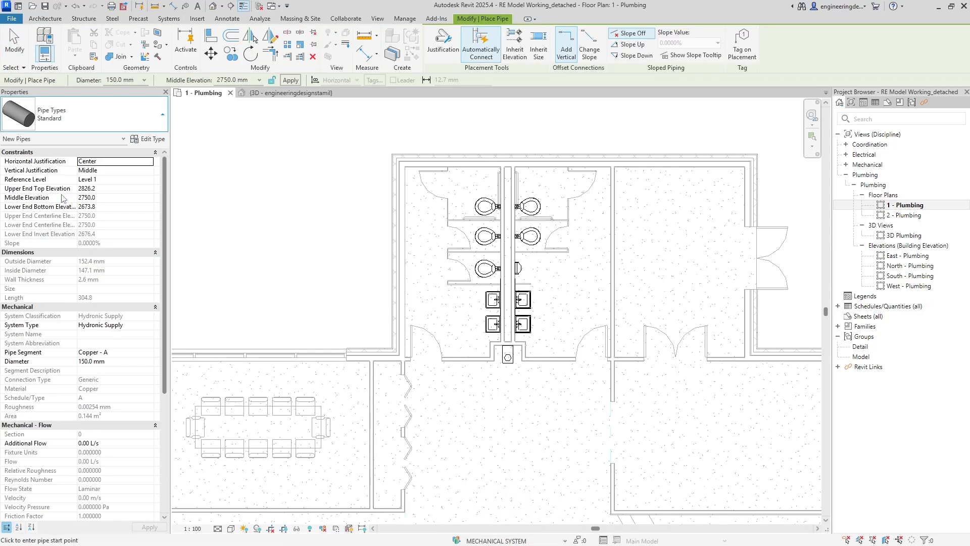
left_click(113, 198)
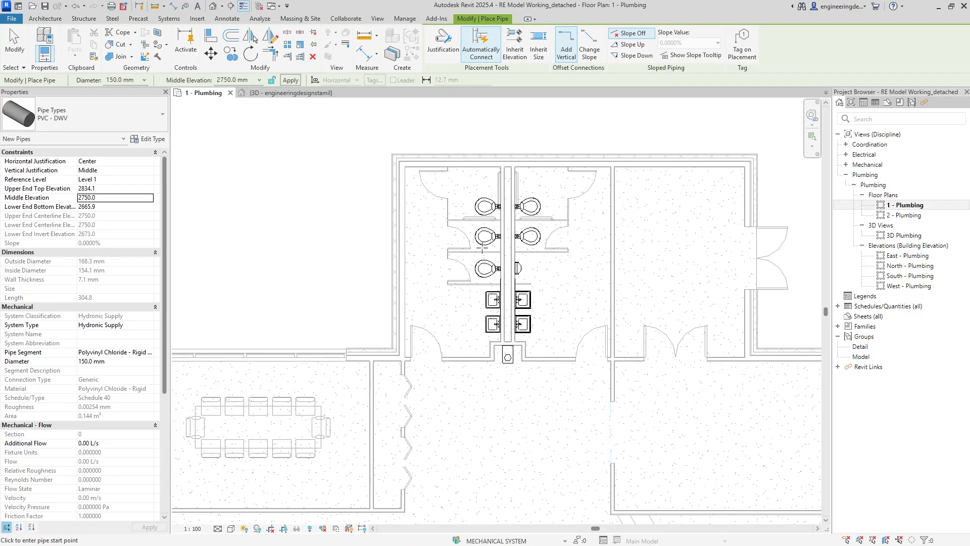
scroll(419, 264, "up", 4)
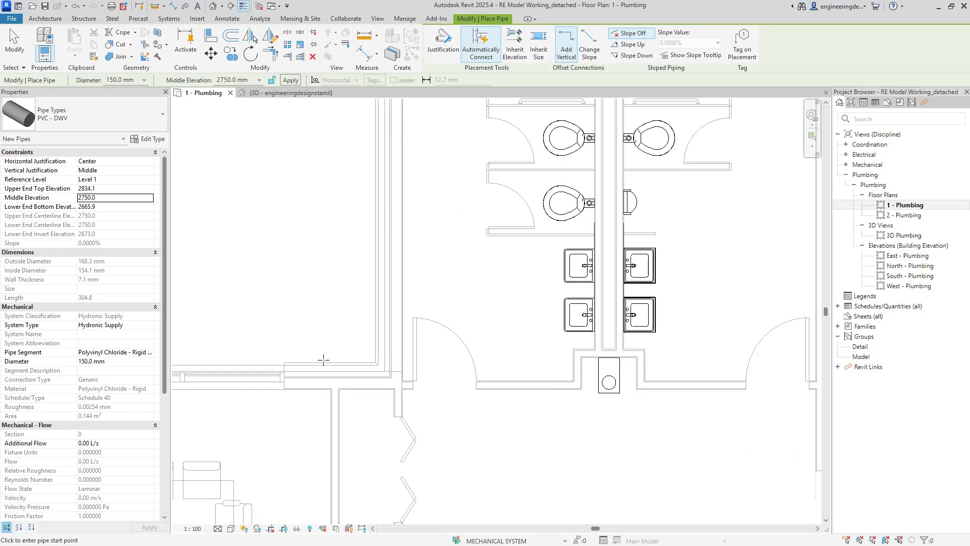
Set the system type for new pipes to Domestic Cold Water and leave the Pipe command
left_click(142, 325)
left_click(150, 326)
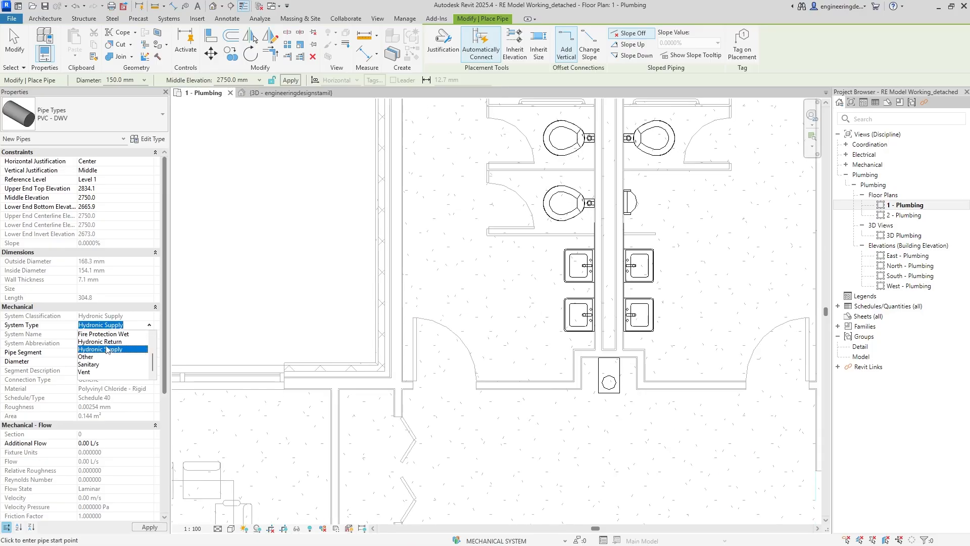
scroll(108, 353, "up", 2)
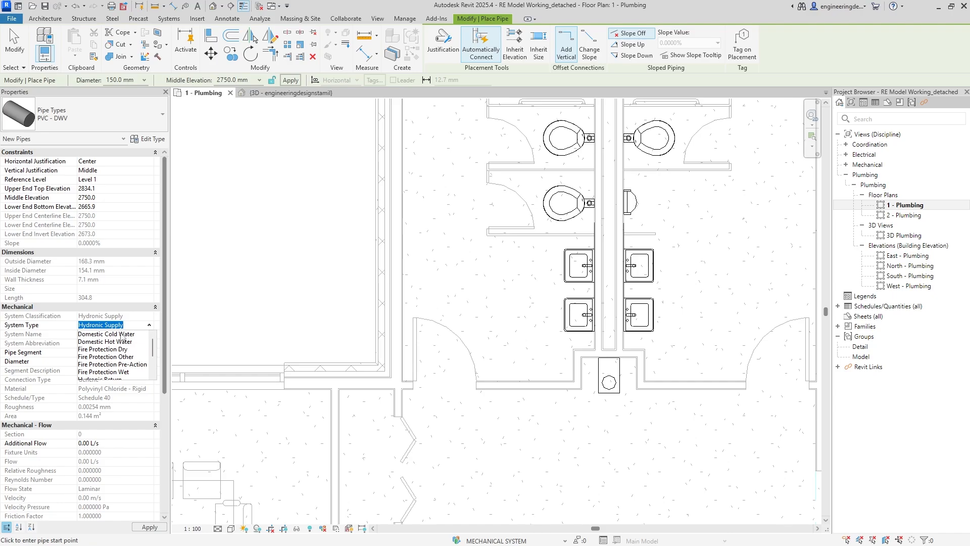
left_click(121, 334)
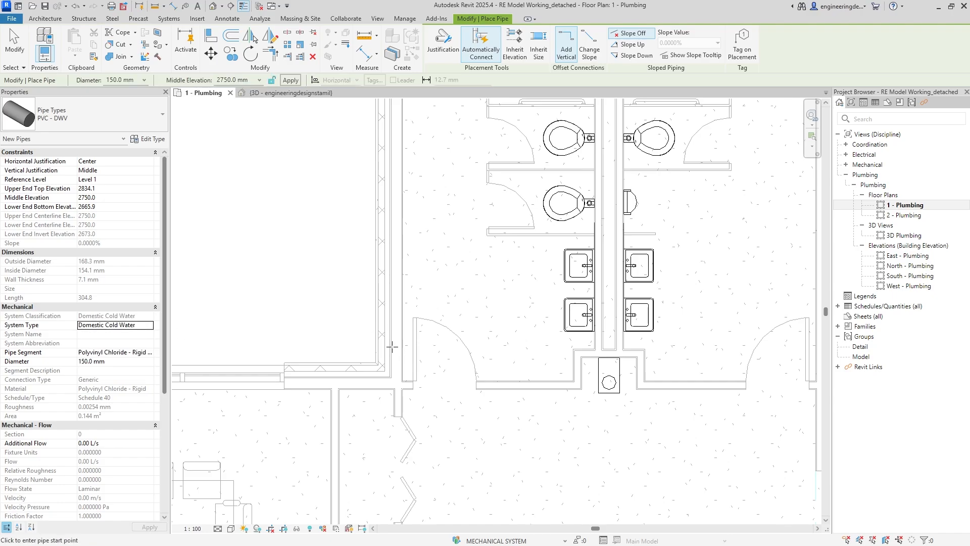
key("Escape")
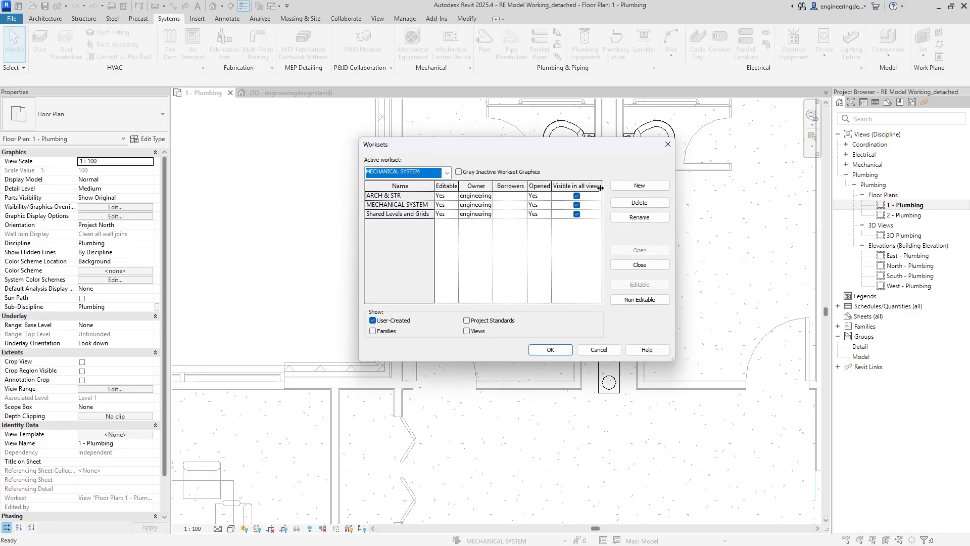
Create a new workset named PLUMBING, visible in all views, and make it the active workset
left_click(639, 185)
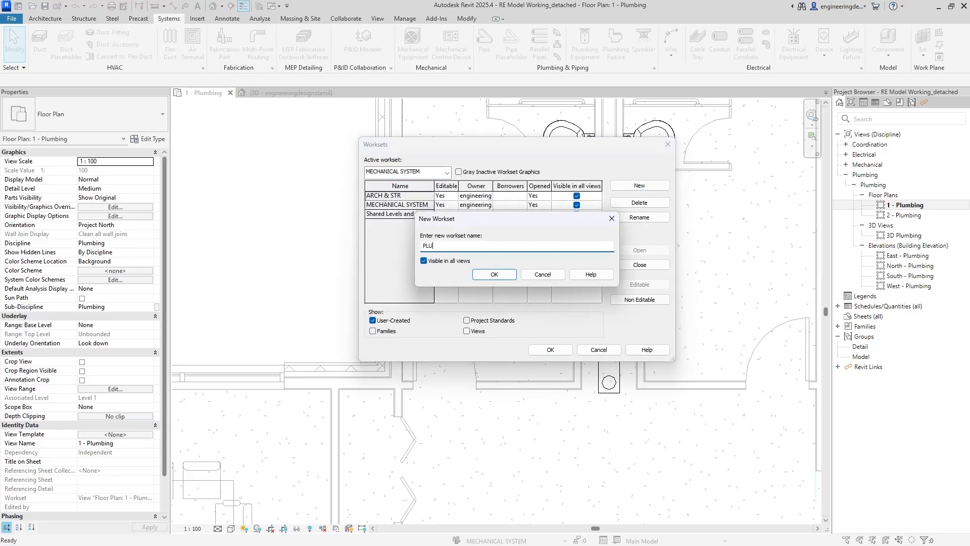
left_click(494, 274)
left_click(551, 349)
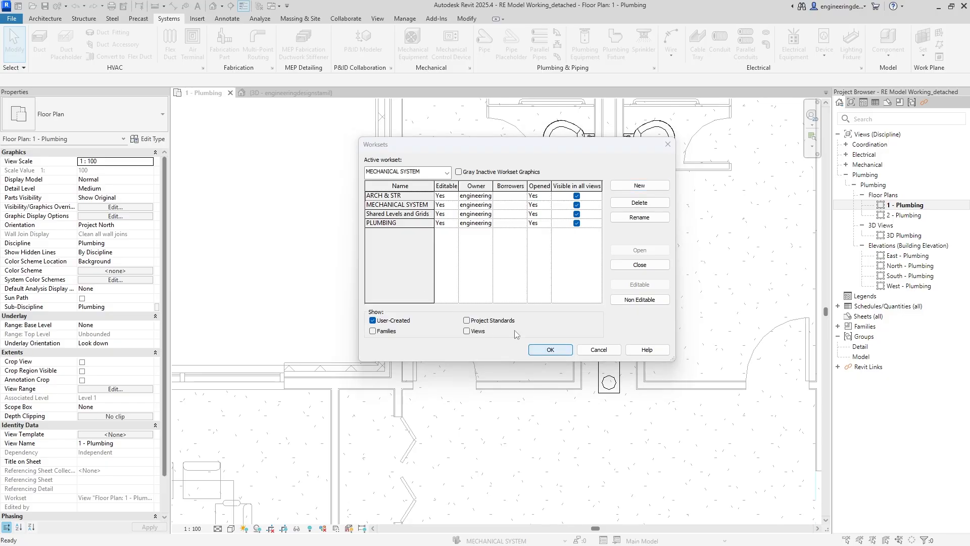
left_click(500, 289)
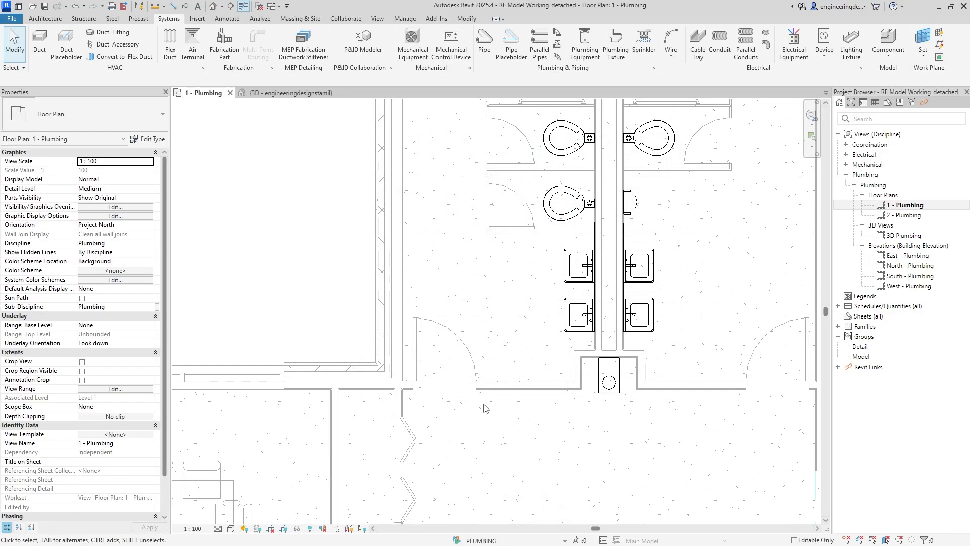
Draw a 40 mm cold water pipe through the exterior wall beside the restroom door, turning about 900 mm along the wall's inner face
key("p")
key("i")
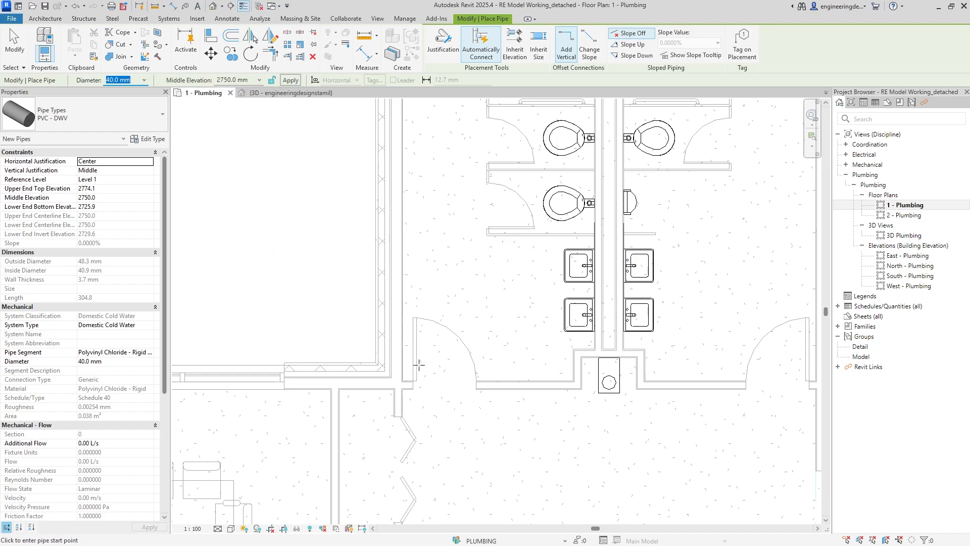
left_click(370, 355)
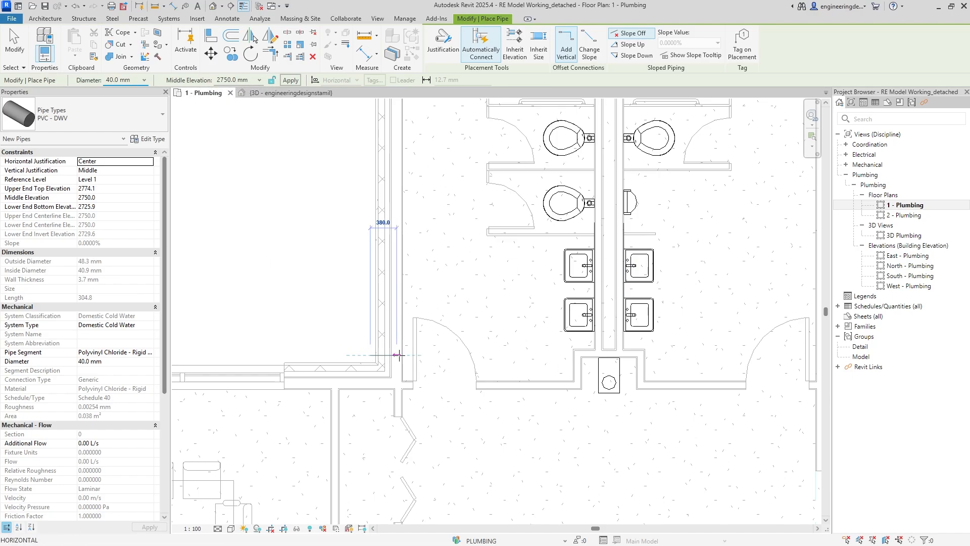
left_click(407, 293)
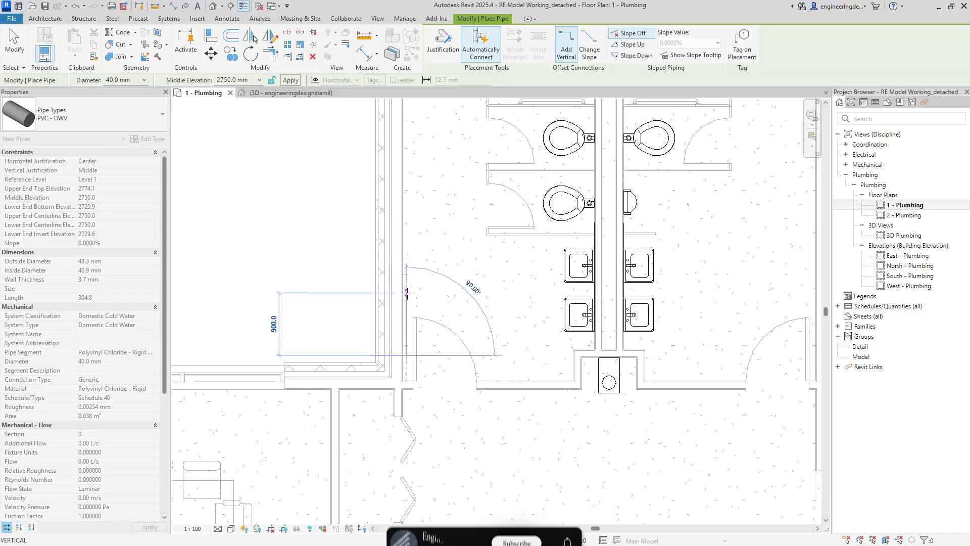
left_click(408, 294)
key("Escape")
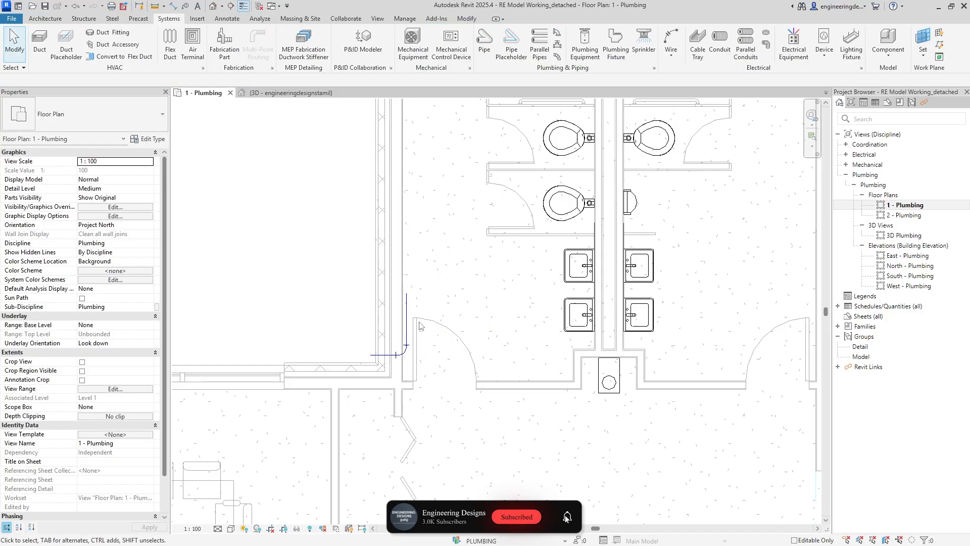
Set the plan's detail level to Fine and extend the pipe from its open end along the exterior wall to the restroom's upper corner
left_click(218, 528)
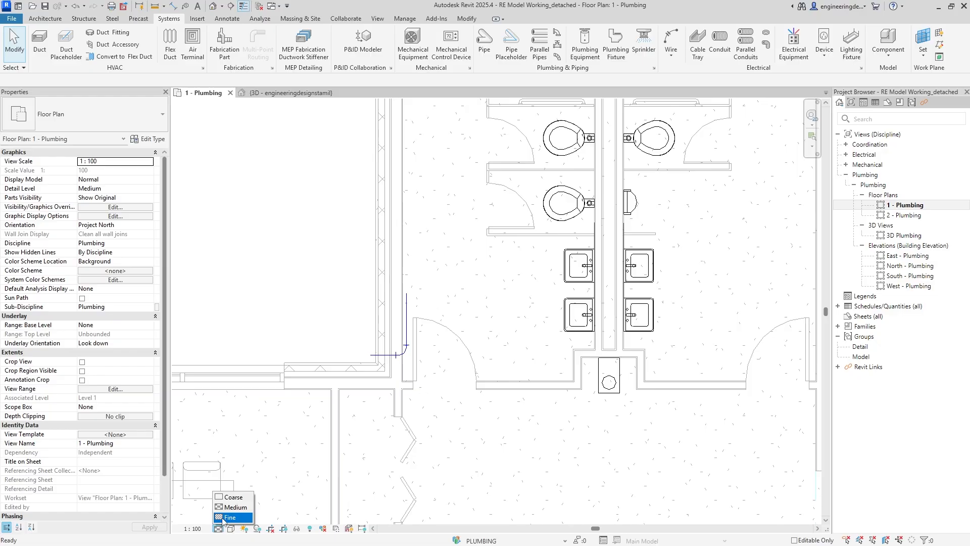
left_click(228, 517)
left_click(408, 293)
right_click(407, 295)
left_click(423, 295)
right_click(407, 296)
left_click(428, 285)
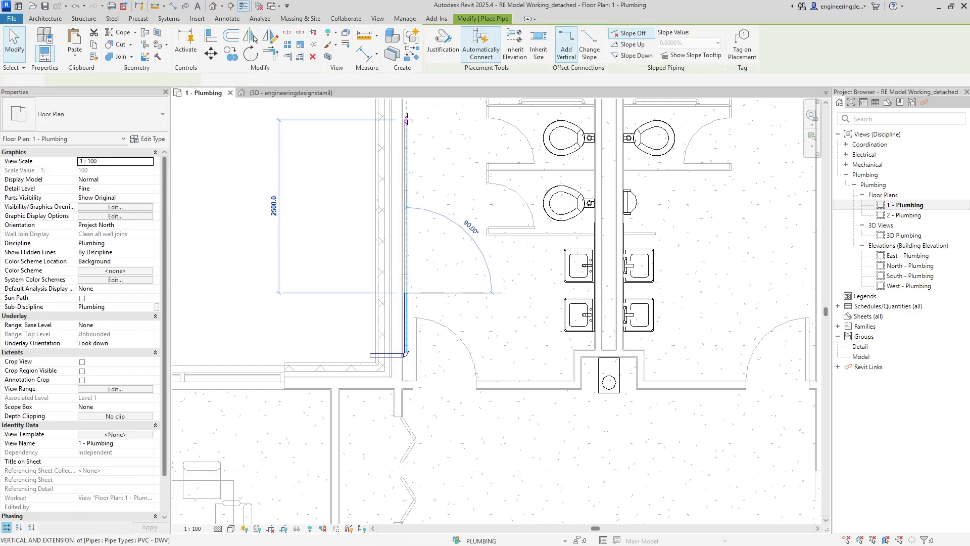
scroll(414, 156, "down", 3)
middle_click_drag(414, 156, 283, 409)
scroll(278, 371, "up", 2)
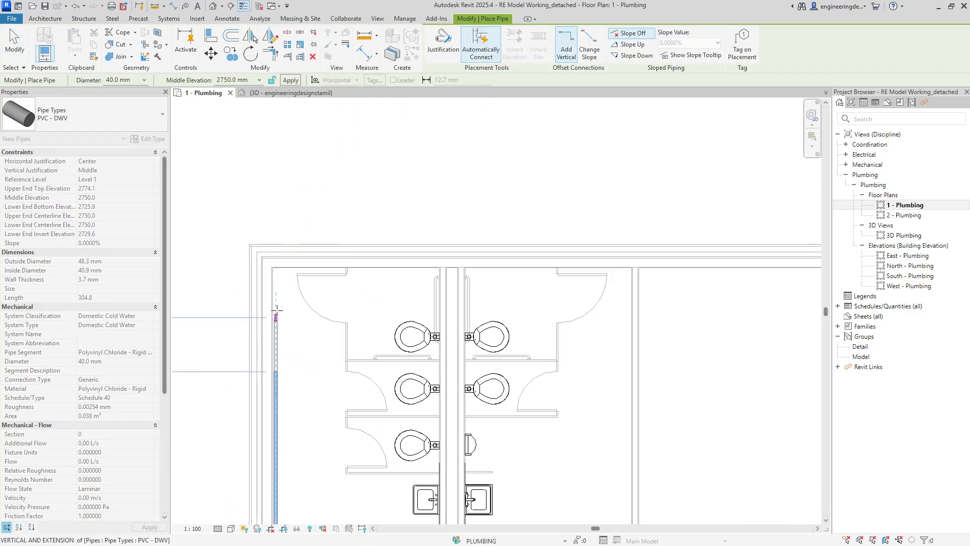
left_click(275, 269)
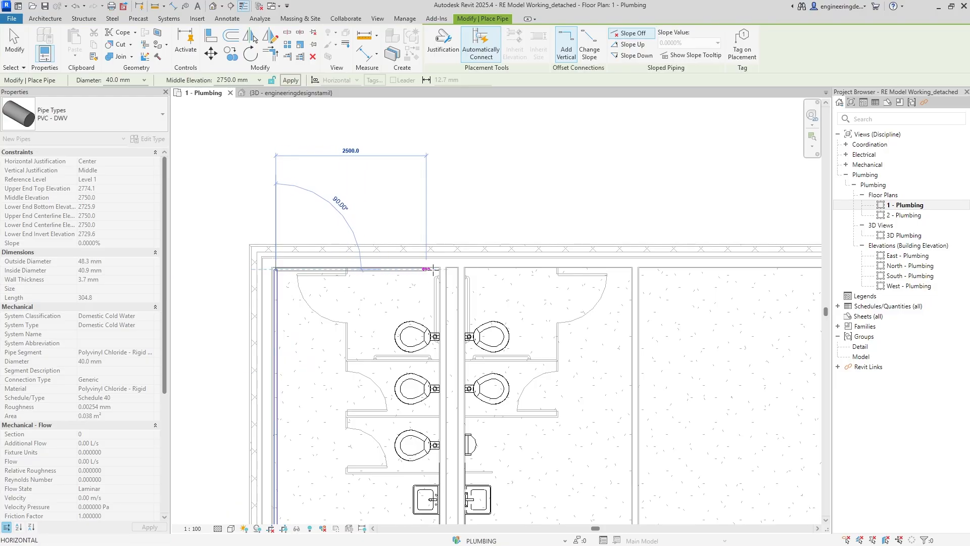
Run the pipe along the upper exterior wall into the cavity between the restrooms and down it to the lowest pair of sinks
scroll(462, 270, "up", 3)
scroll(465, 270, "up", 2)
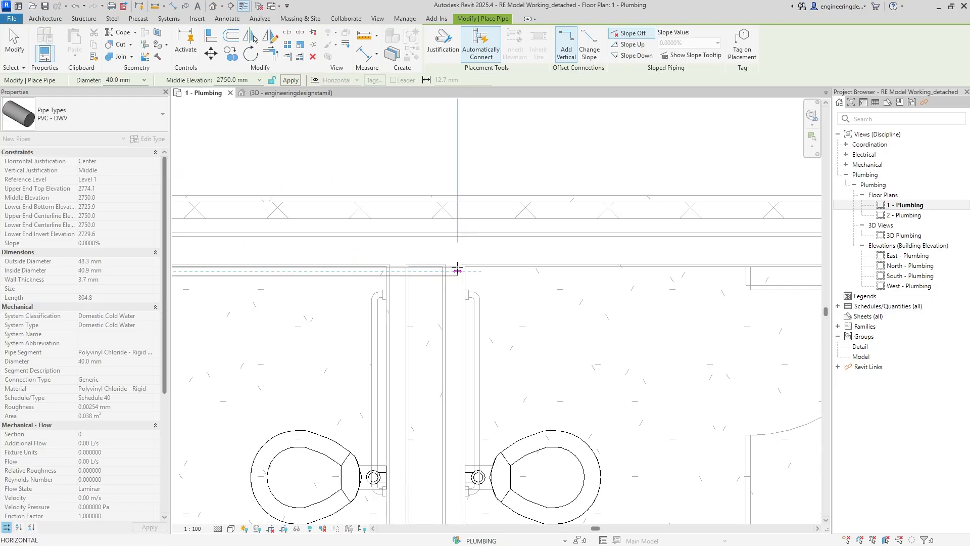
scroll(456, 271, "down", 1)
left_click(443, 272)
scroll(440, 338, "down", 2)
scroll(440, 338, "down", 1)
middle_click_drag(449, 454, 383, 130)
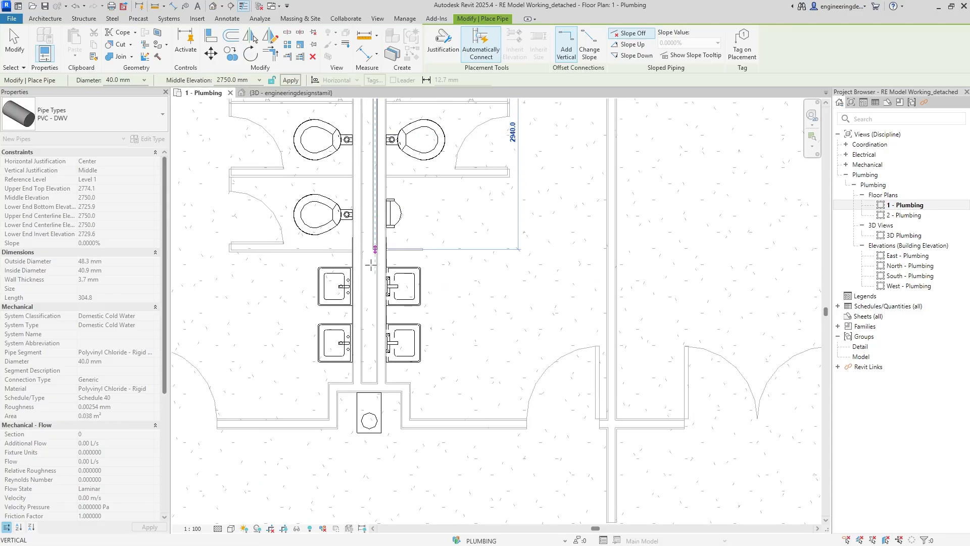
left_click(375, 350)
key("Escape")
scroll(376, 355, "up", 3)
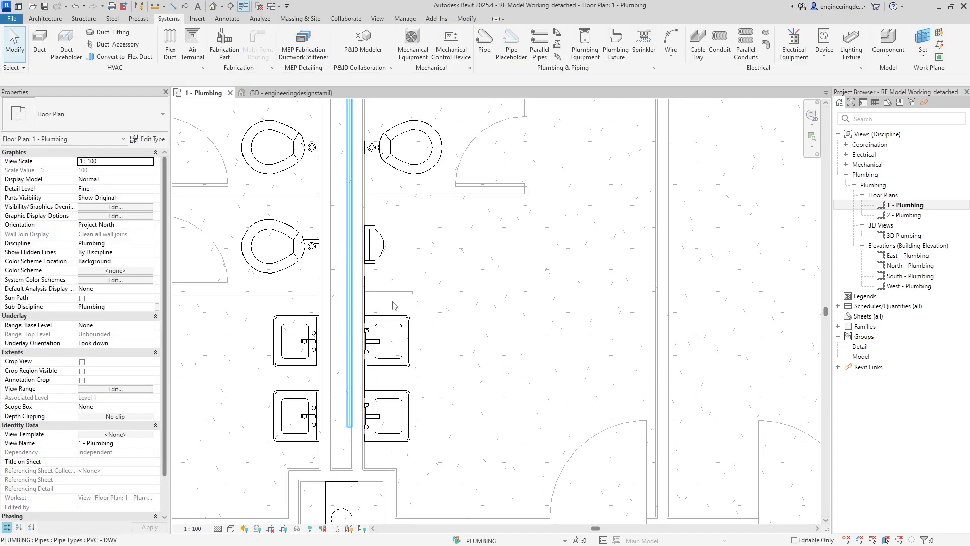
Examine the water and drain connectors of the upper sink on the right side of the cavity
key("Escape")
scroll(371, 368, "up", 2)
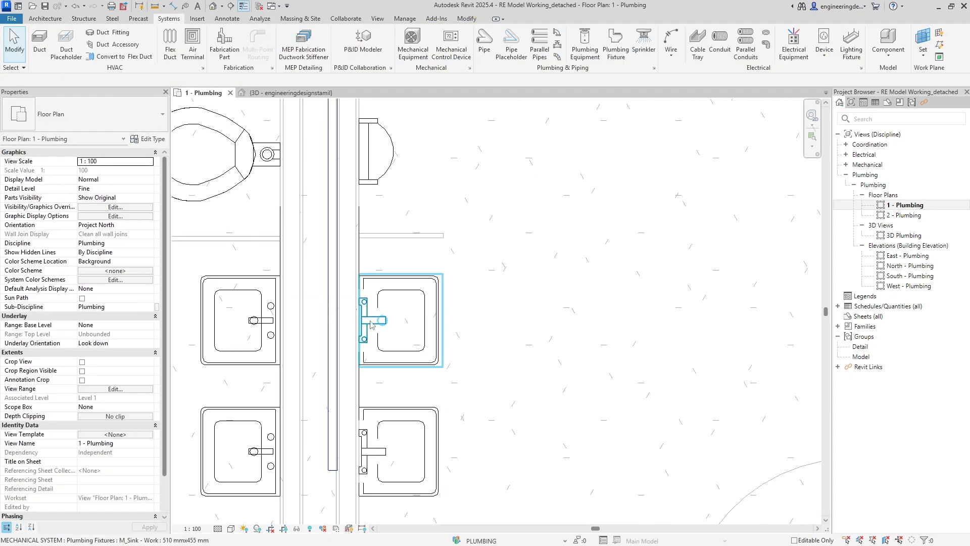
left_click(371, 325)
scroll(352, 347, "up", 3)
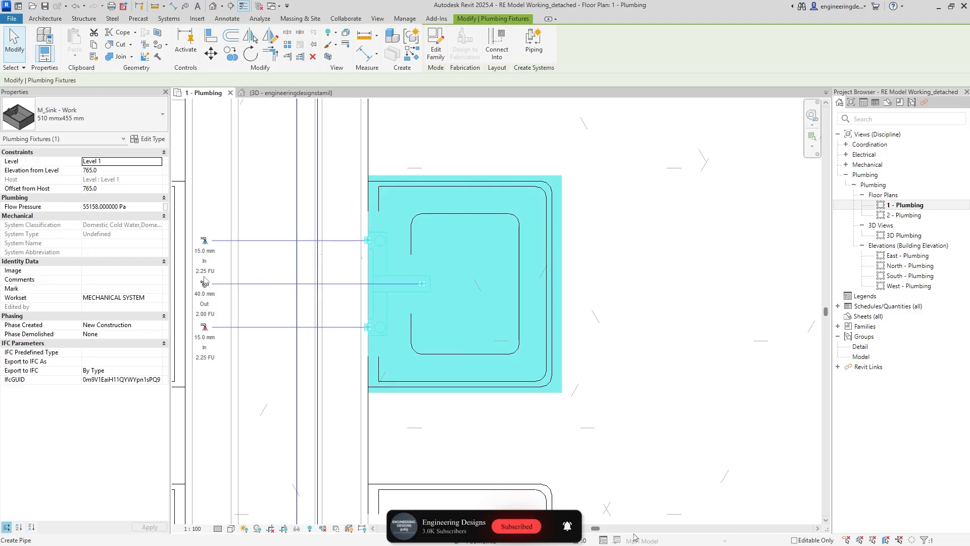
middle_click_drag(225, 305, 249, 305)
scroll(249, 305, "up", 2)
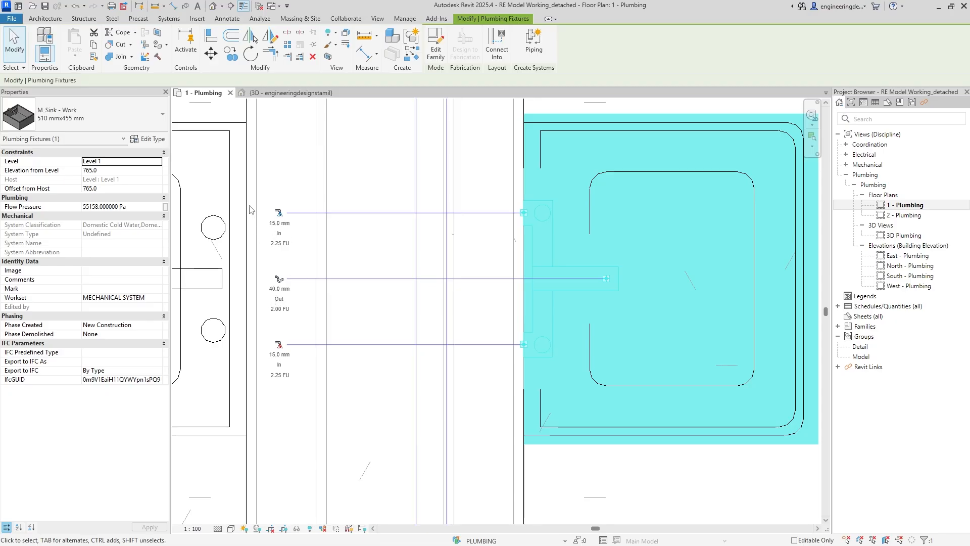
left_click(343, 245)
scroll(344, 247, "down", 5)
scroll(383, 218, "down", 1)
middle_click_drag(387, 220, 379, 271)
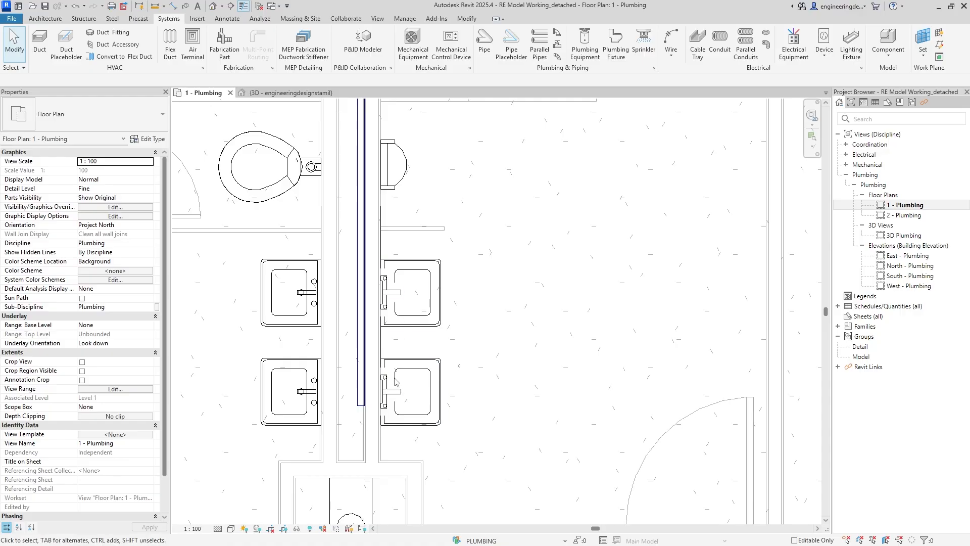
Draw a building section lengthwise through the cavity between the restrooms, spanning both sink pairs and facing the right-hand sinks
scroll(465, 283, "down", 4)
middle_click_drag(462, 377, 427, 352)
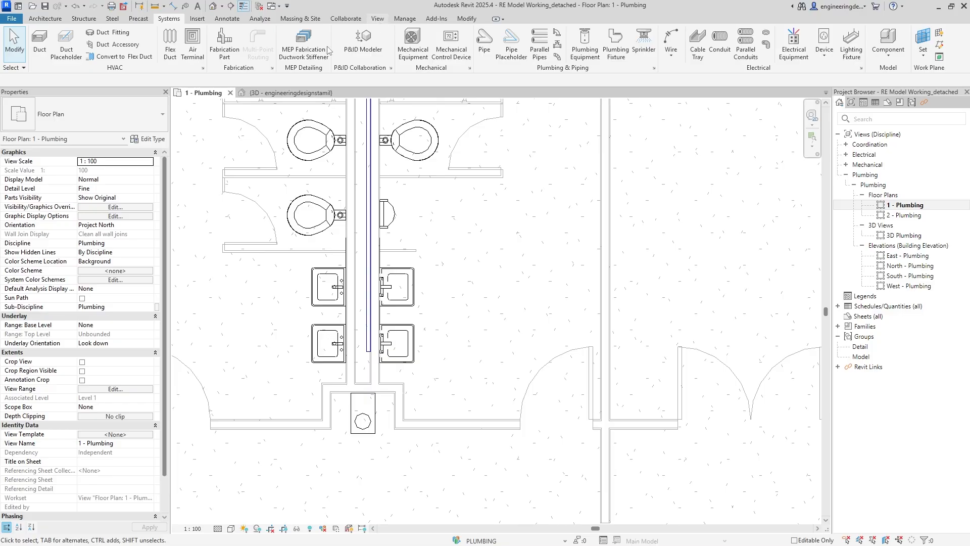
left_click(378, 18)
left_click(377, 45)
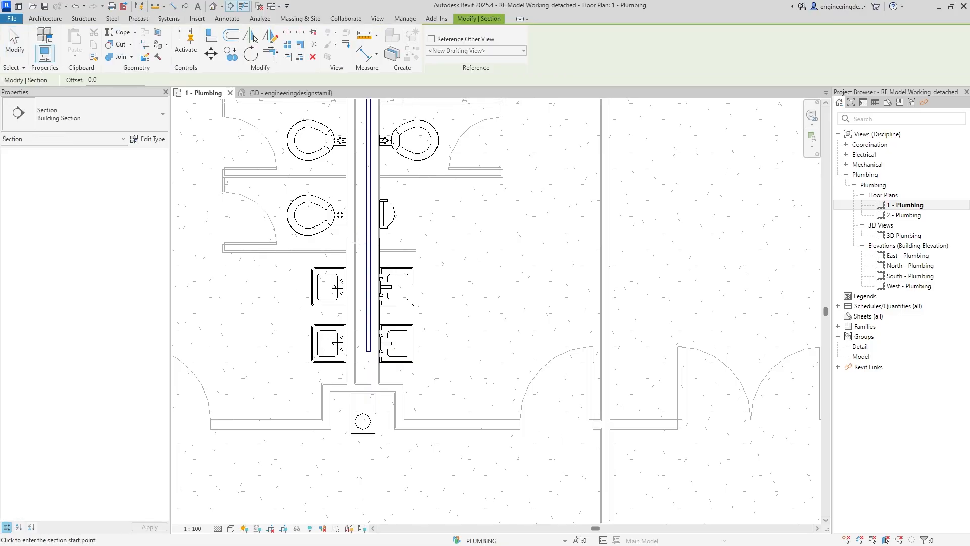
left_click(361, 240)
left_click(361, 390)
key("Escape")
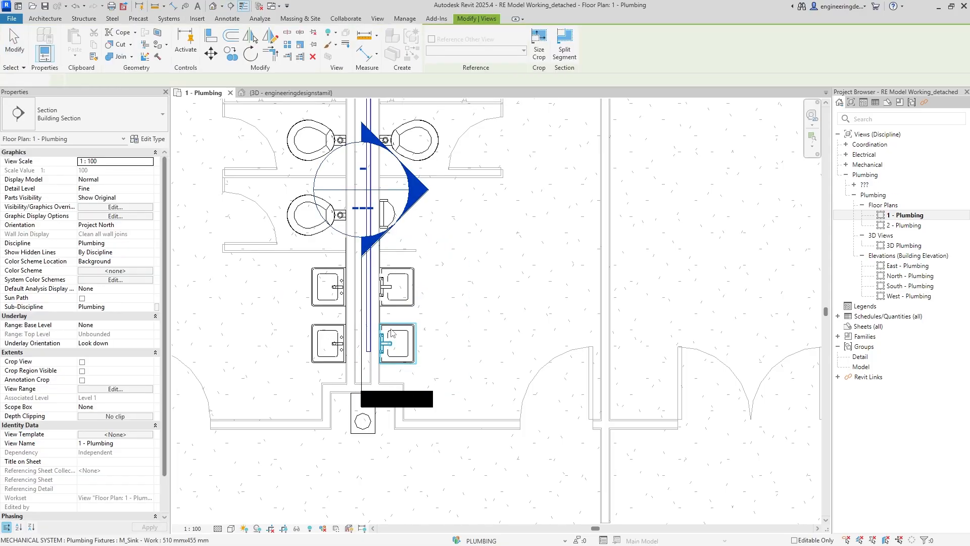
Extend the section's far clip to about 713 mm, past the right-hand sinks, and open the section view
left_click(361, 290)
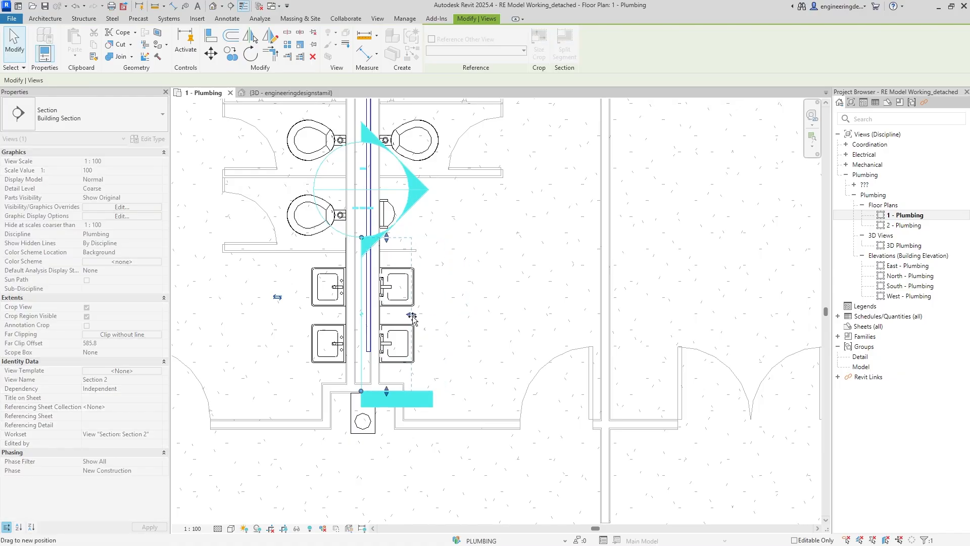
left_click_drag(417, 315, 416, 316)
right_click(360, 262)
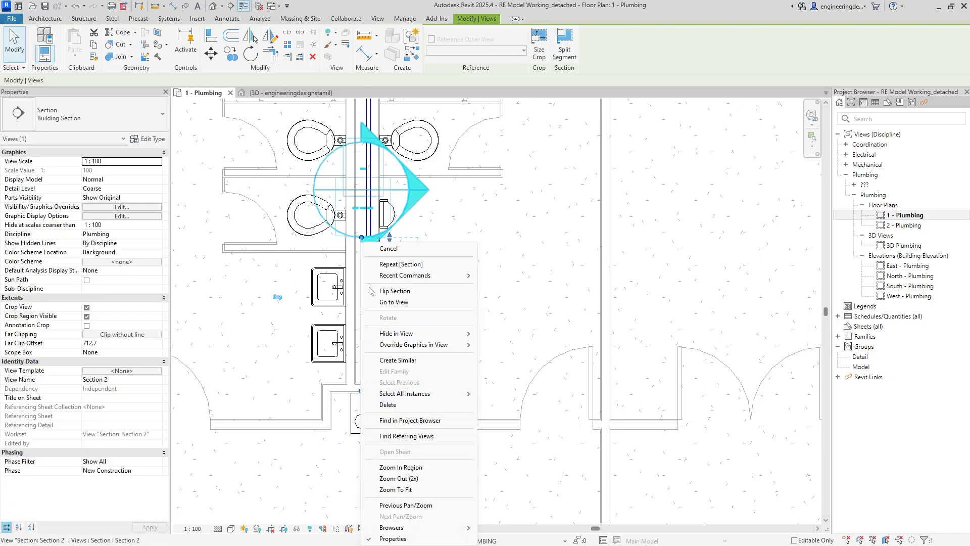
left_click(398, 302)
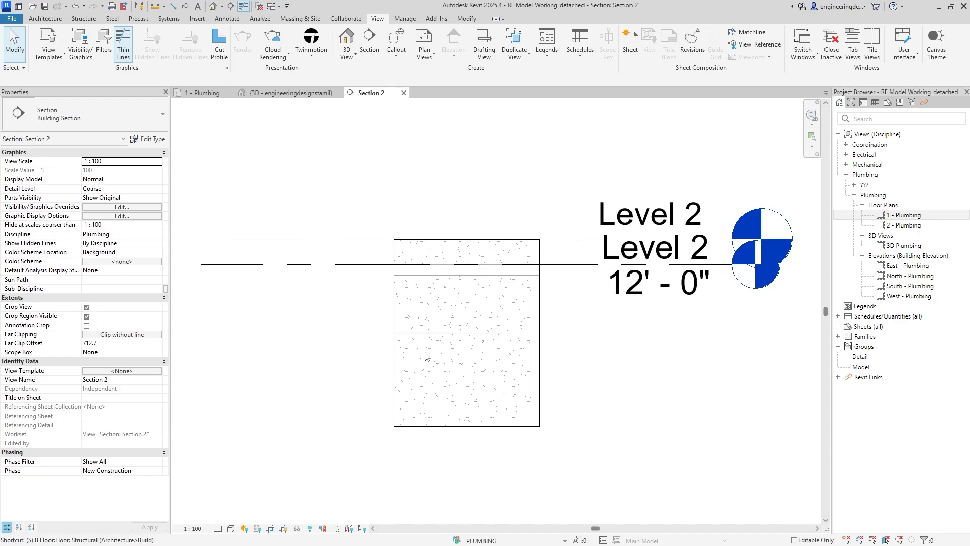
Set the section view's discipline to Coordination and extend its crop region down past the Level 1 floor to include the sinks
left_click(159, 235)
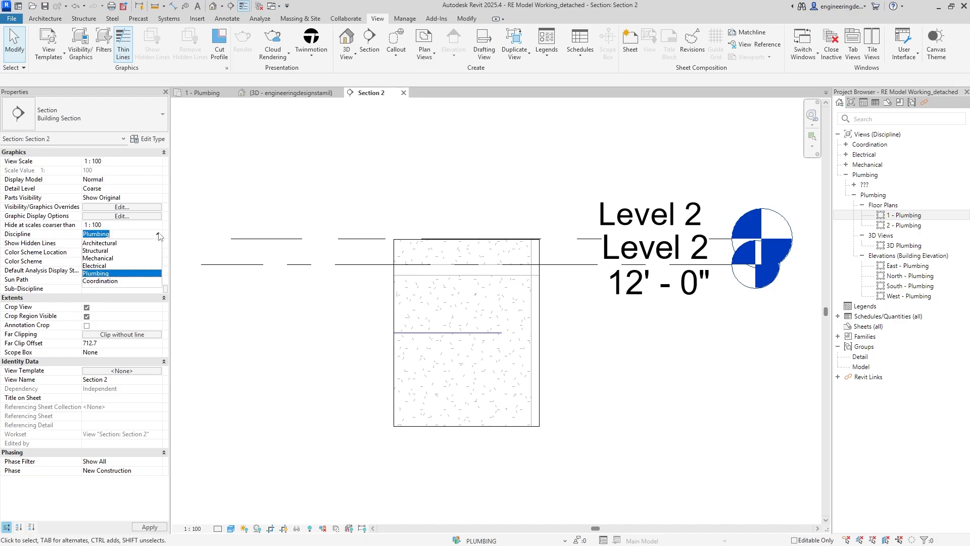
left_click(125, 283)
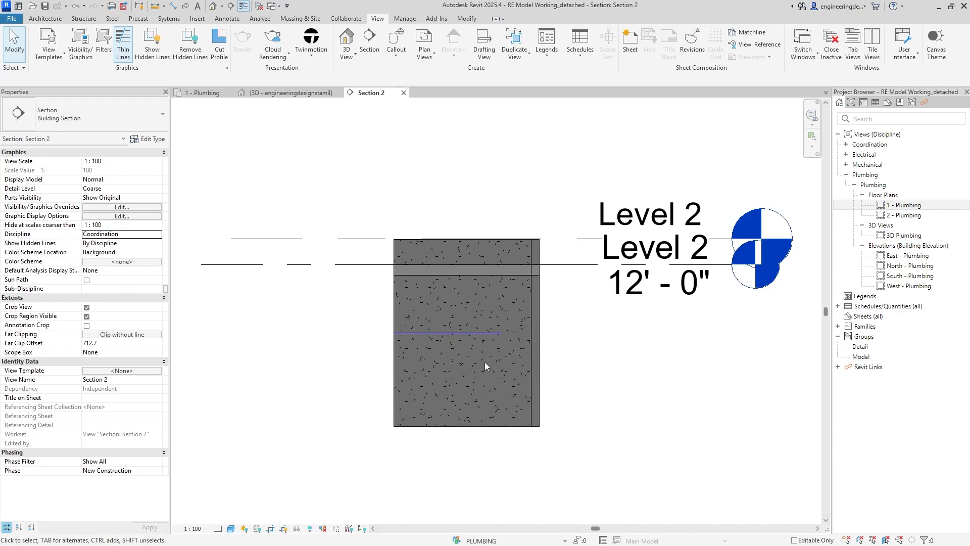
scroll(484, 362, "up", 1)
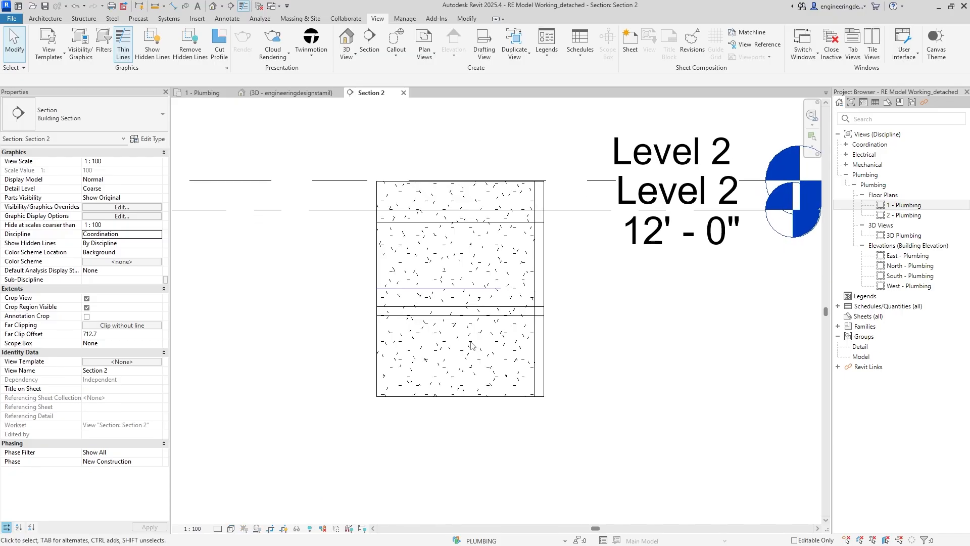
scroll(472, 364, "up", 2)
scroll(484, 357, "down", 3)
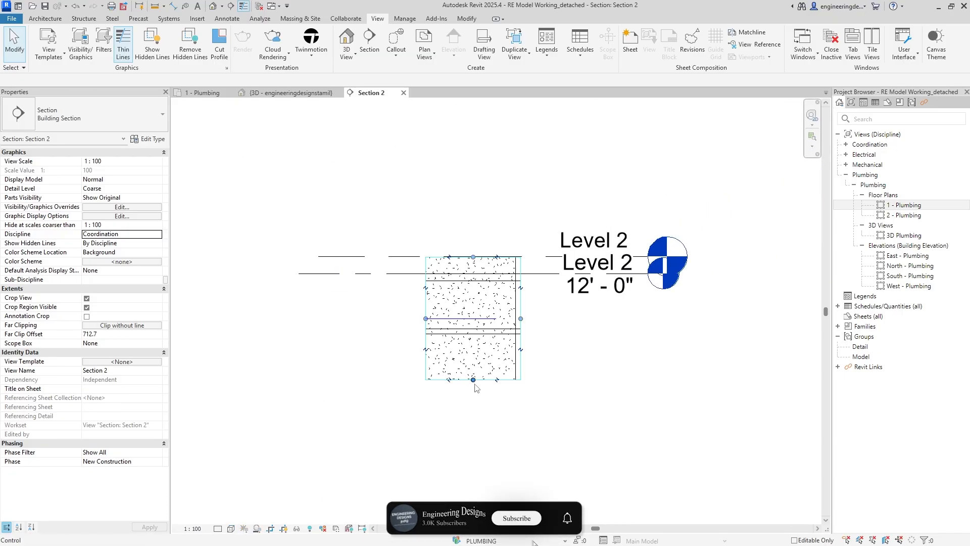
left_click(520, 445)
key("Escape")
scroll(464, 424, "up", 4)
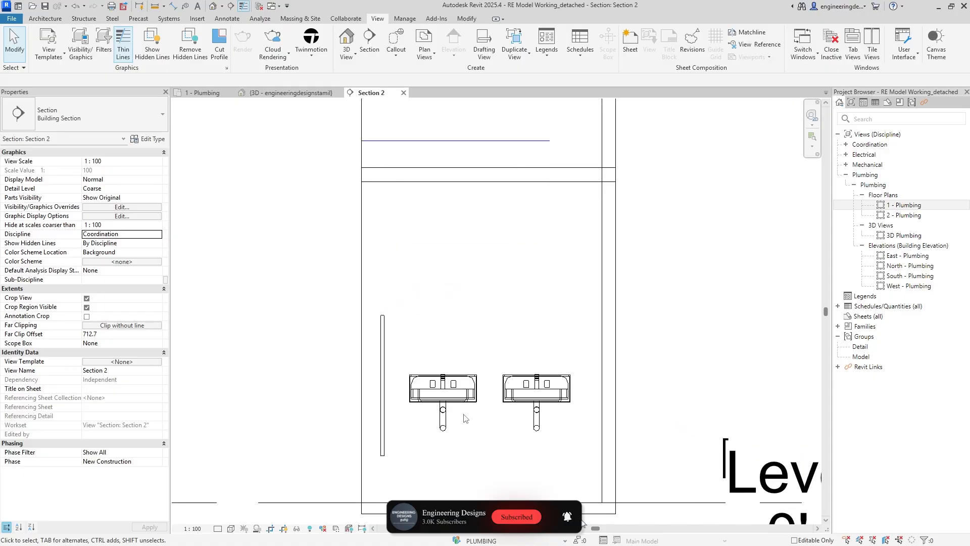
scroll(550, 303, "down", 2)
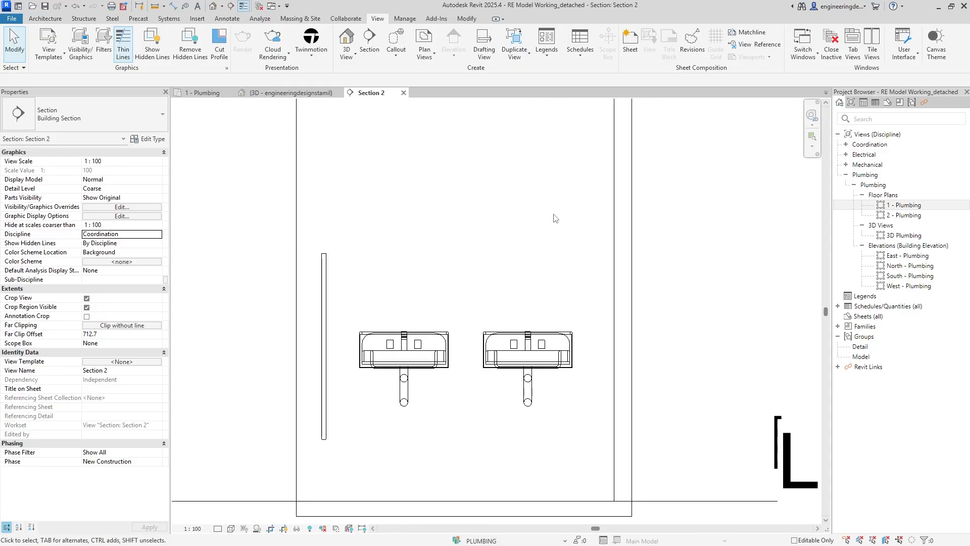
Set the section's detail level to Fine and draw a 15 mm pipe about 1020 mm straight down from the main's open end
left_click(218, 528)
left_click(230, 517)
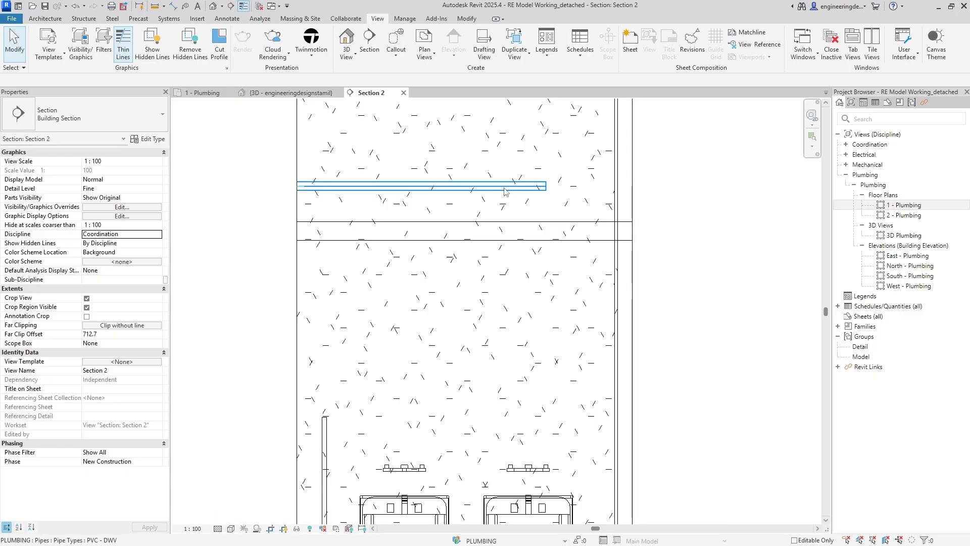
left_click(545, 189)
right_click(547, 189)
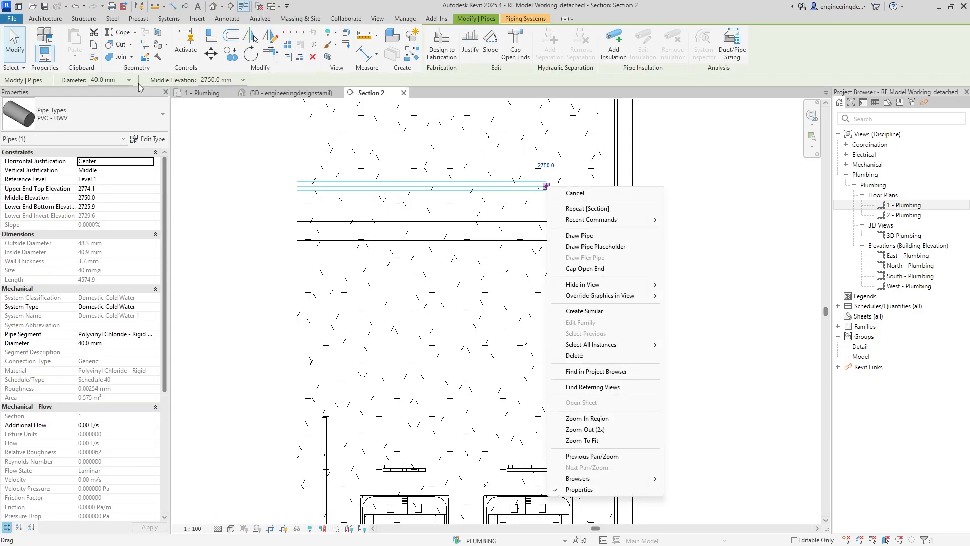
left_click(588, 237)
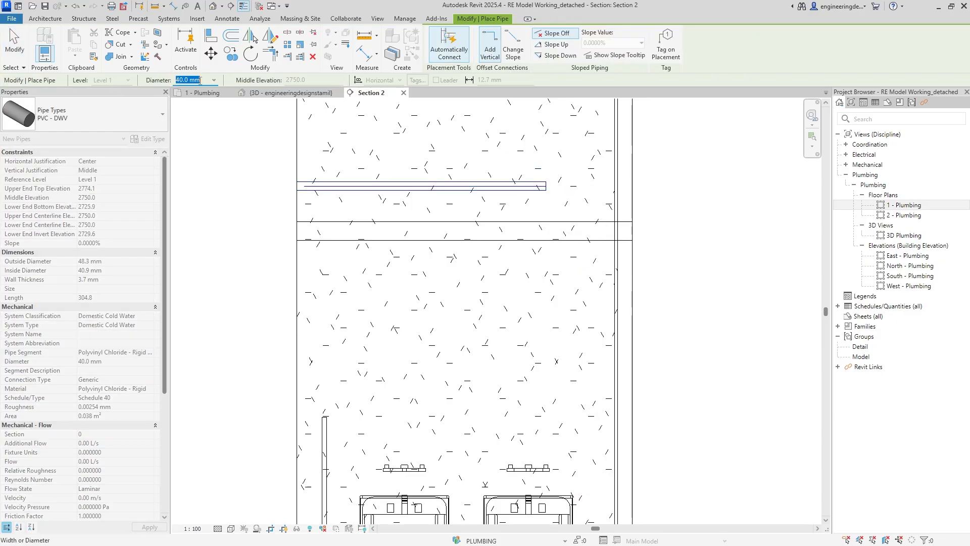
left_click(546, 186)
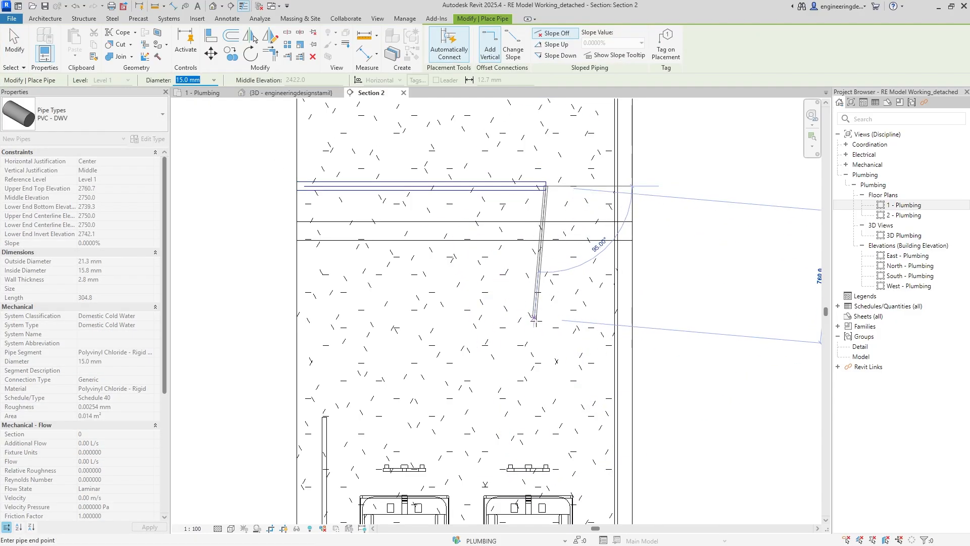
left_click(557, 363)
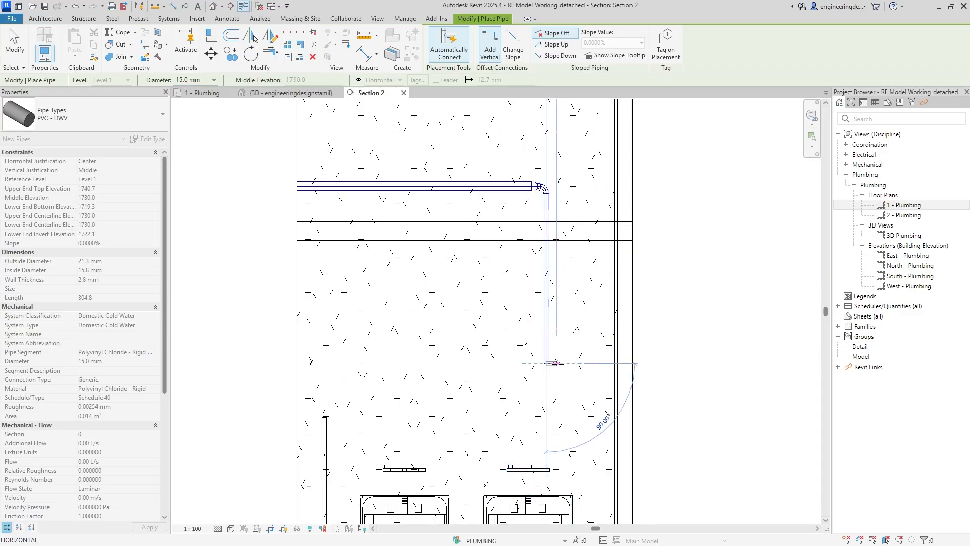
key("Escape")
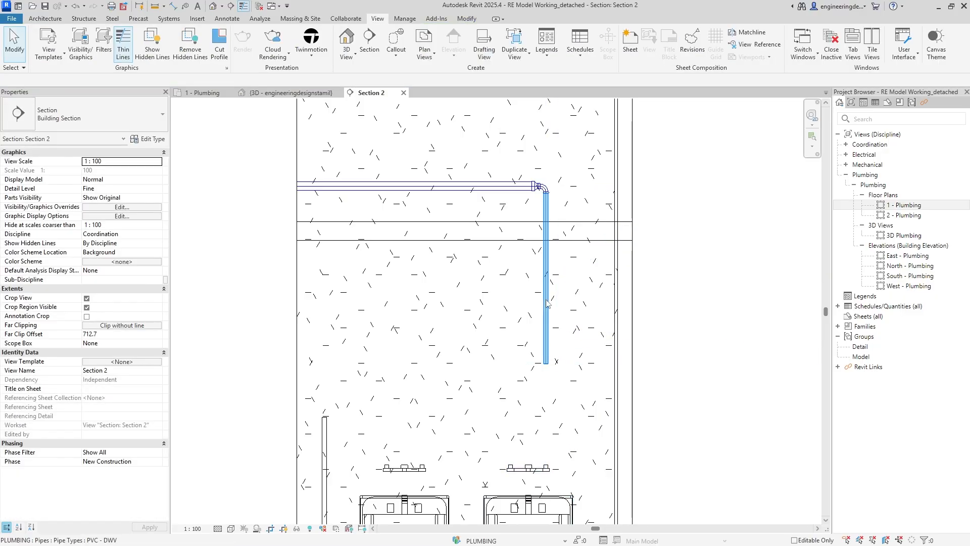
Branch a second 15 mm pipe off the horizontal main above the left sink, running about 920 mm straight down
left_click(542, 272)
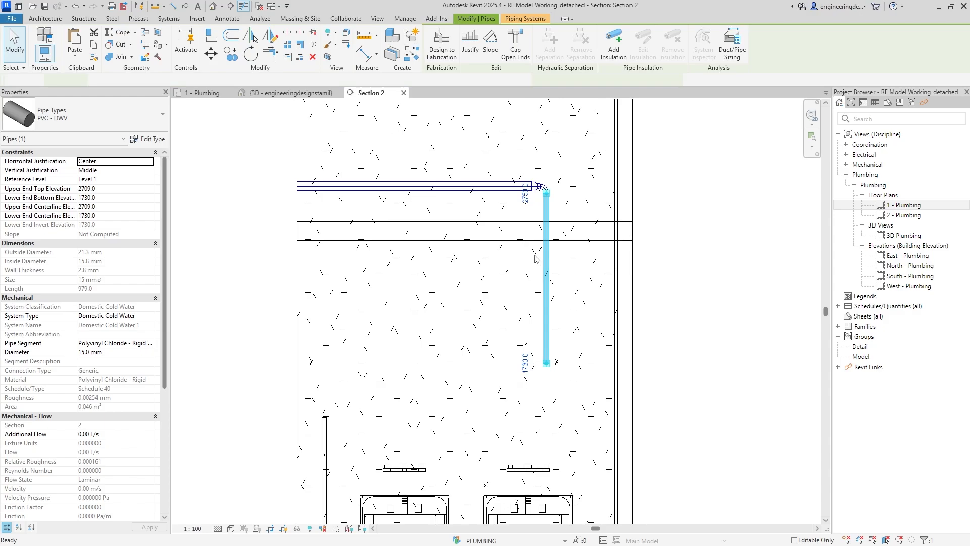
key("Escape")
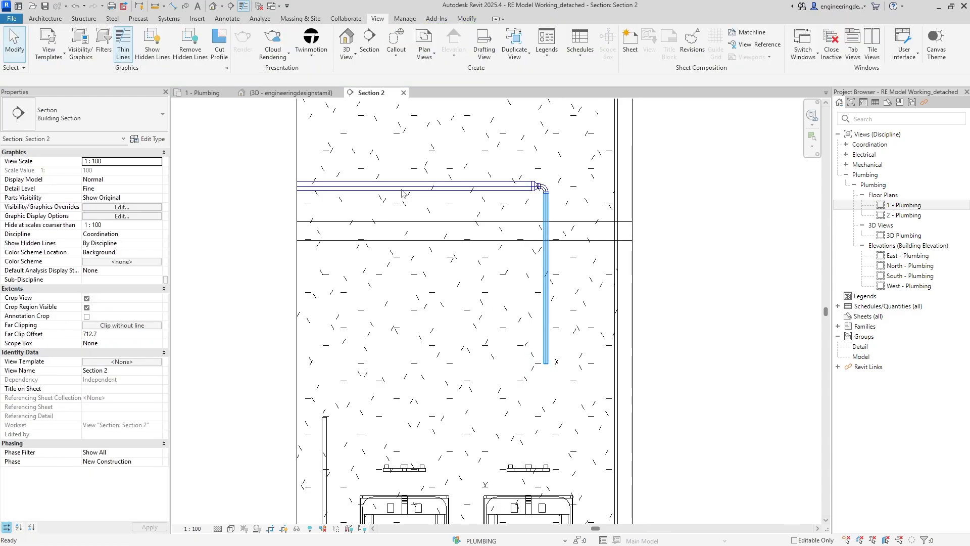
key("p")
key("i")
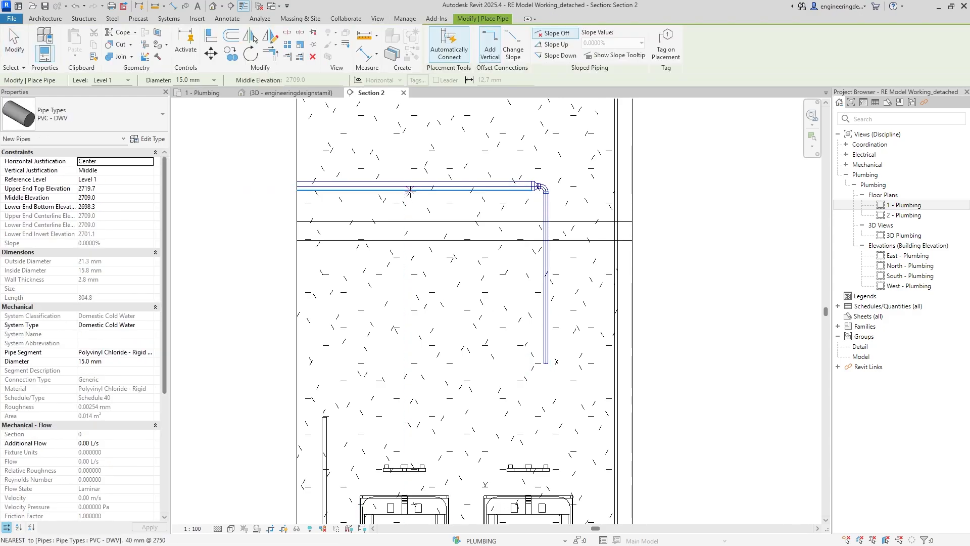
left_click(413, 187)
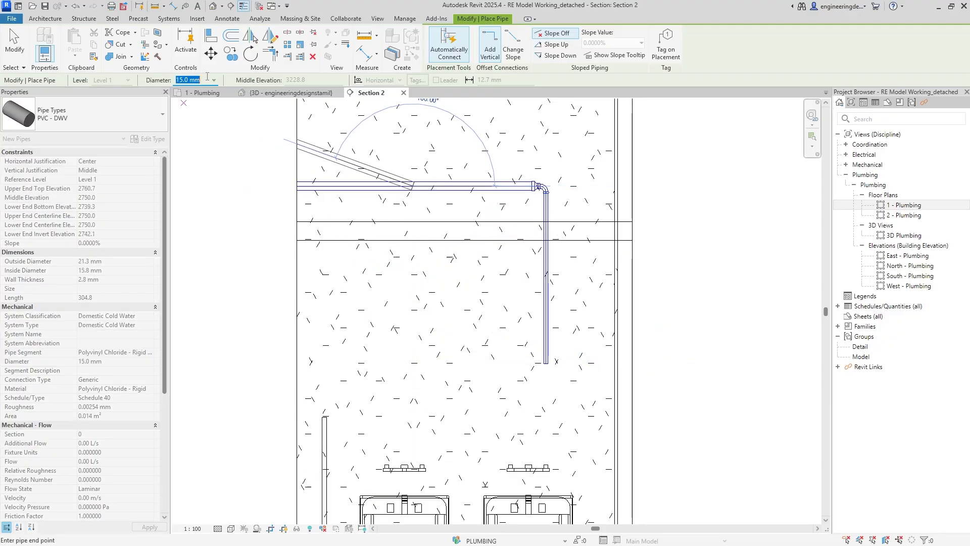
left_click(466, 340)
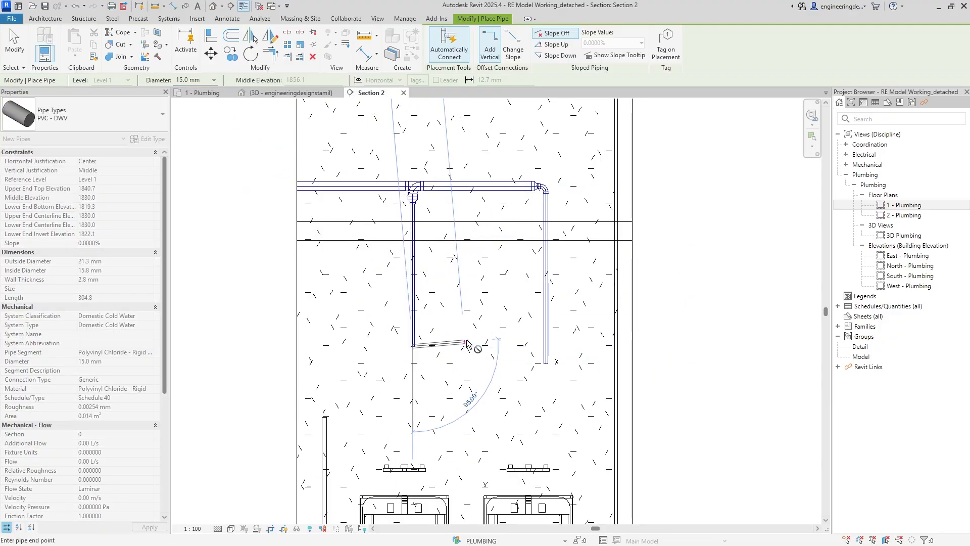
key("Escape")
key("Escape")
Inspect the tee fitting that connects the left drop to the horizontal main
scroll(410, 192, "up", 4)
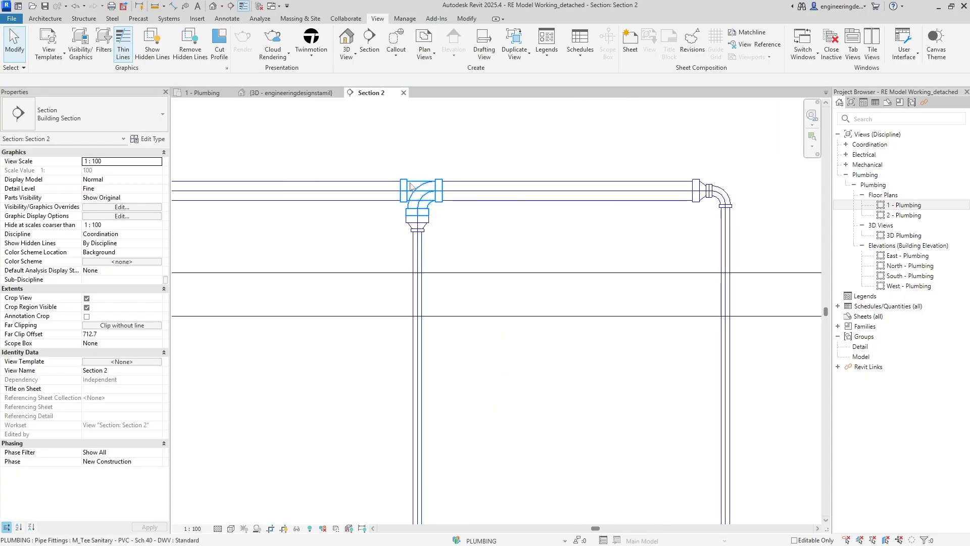
left_click(424, 212)
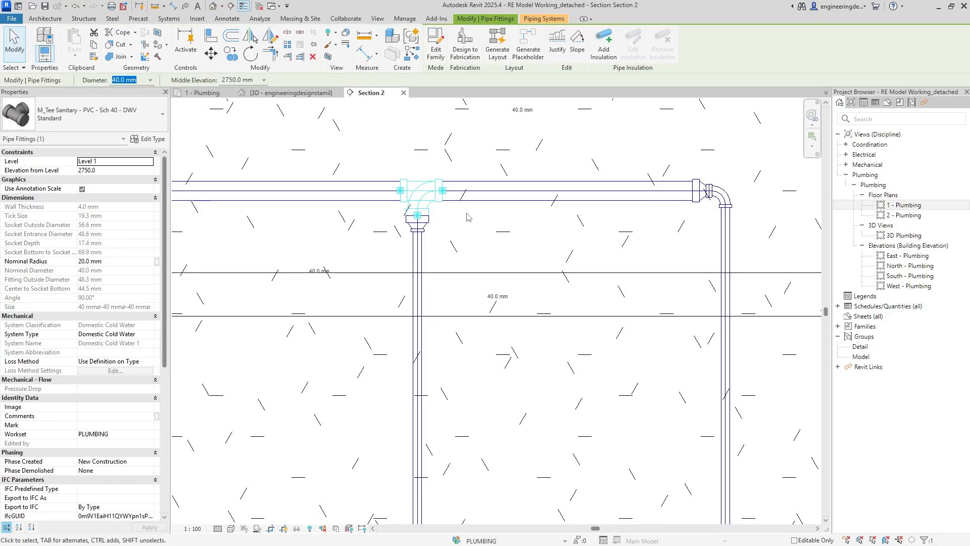
scroll(467, 217, "down", 3)
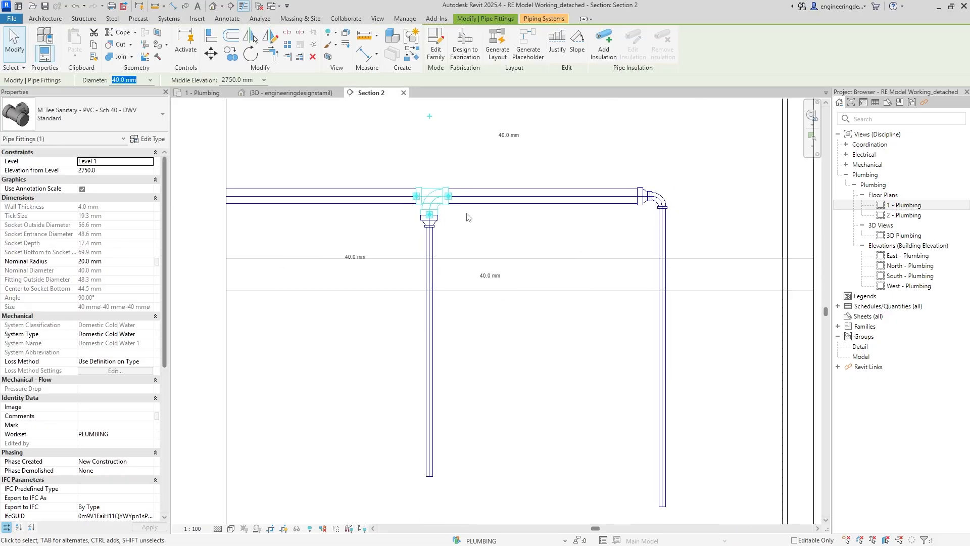
left_click(446, 170)
key("Escape")
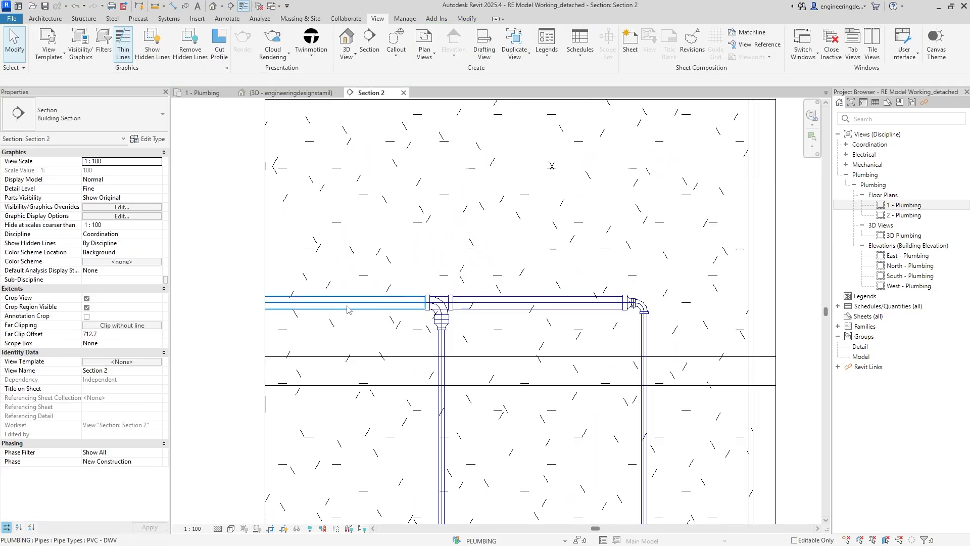
Lengthen the left drop pipe to end about 1480 mm below the main, just above the left sink's supply fittings
scroll(447, 329, "down", 4)
middle_click_drag(479, 344, 449, 263)
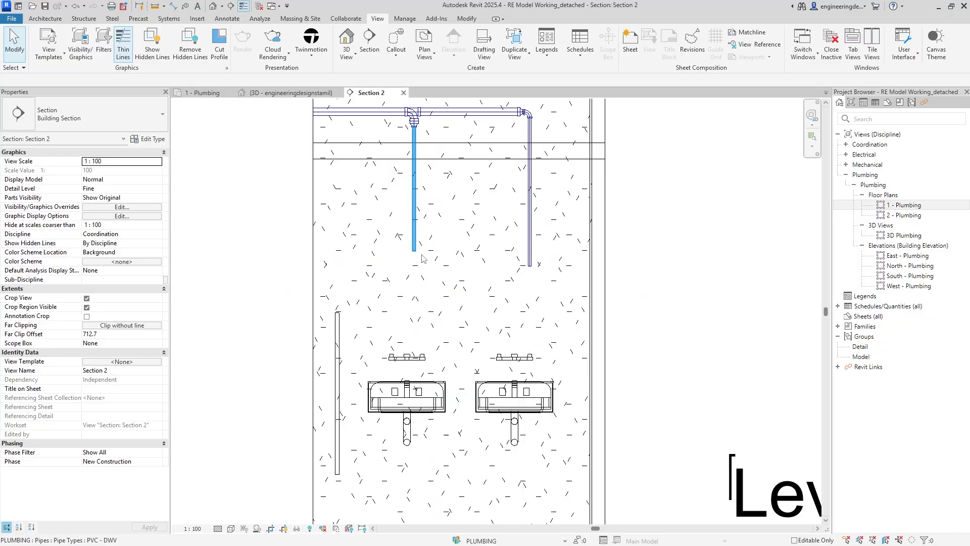
left_click(414, 249)
left_click_drag(414, 250, 413, 336)
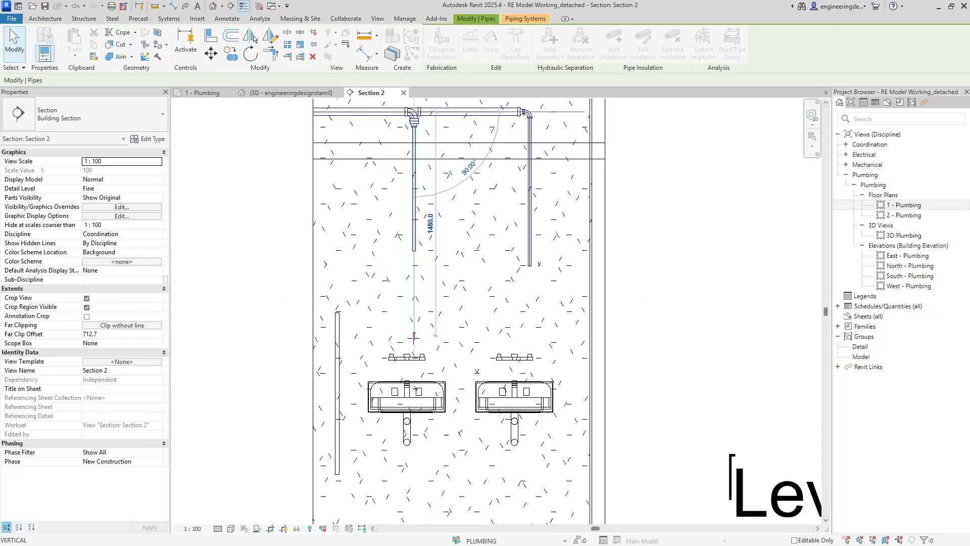
left_click(464, 331)
Move the left drop pipe sideways into line with the left sink's cold water connector
scroll(432, 359, "up", 3)
left_click(414, 358)
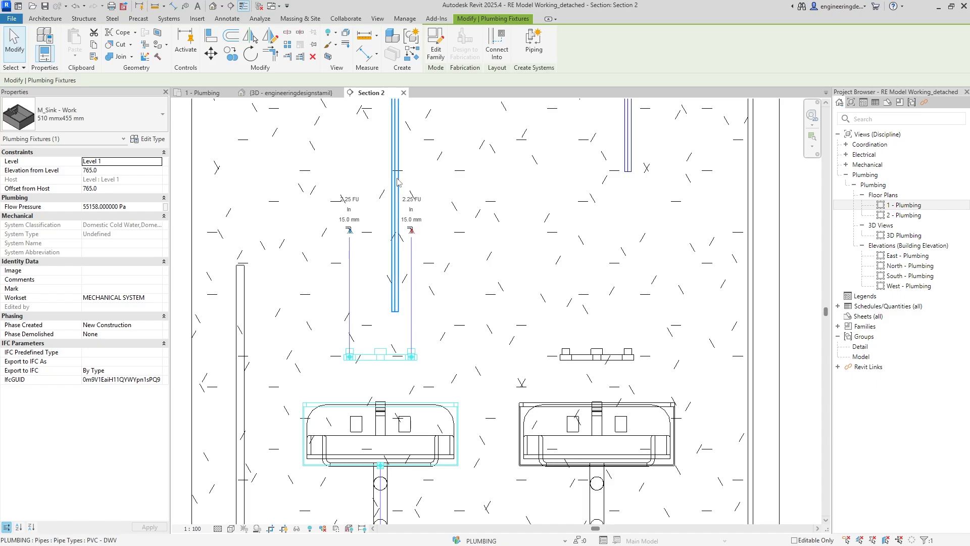
left_click(395, 248)
left_click_drag(395, 248, 346, 248)
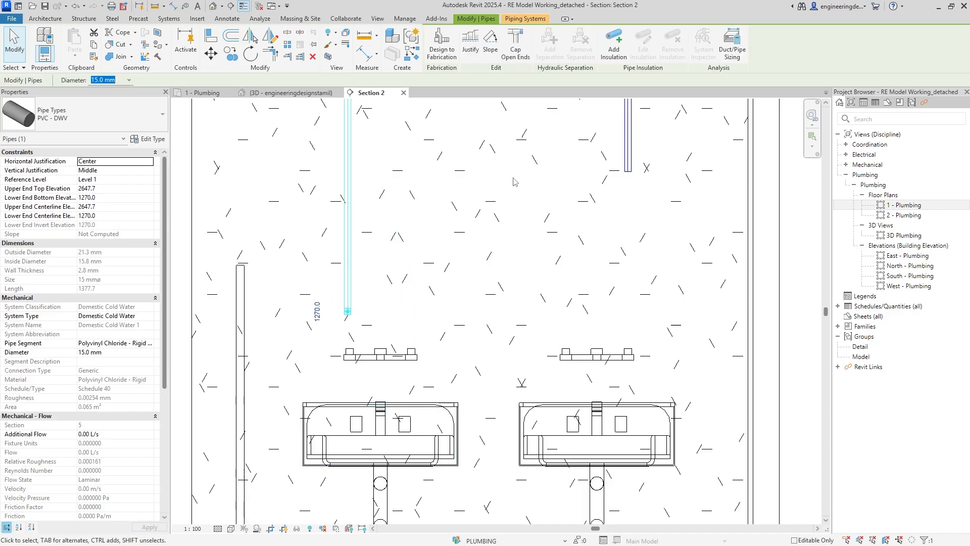
Move the right drop pipe sideways until it is roughly above the right sink's cold water connector
left_click(628, 151)
left_click_drag(628, 151, 565, 151)
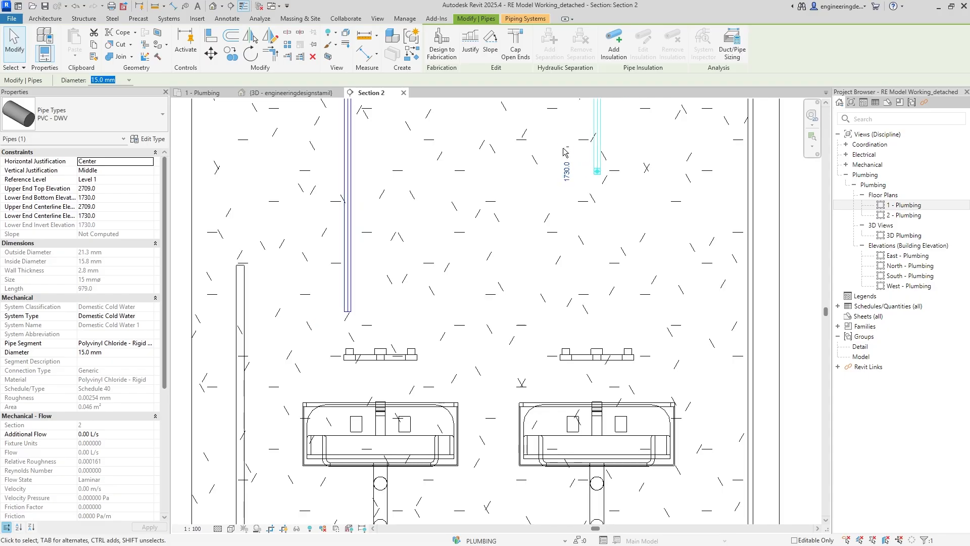
key("Left")
key("Left")
key("Right")
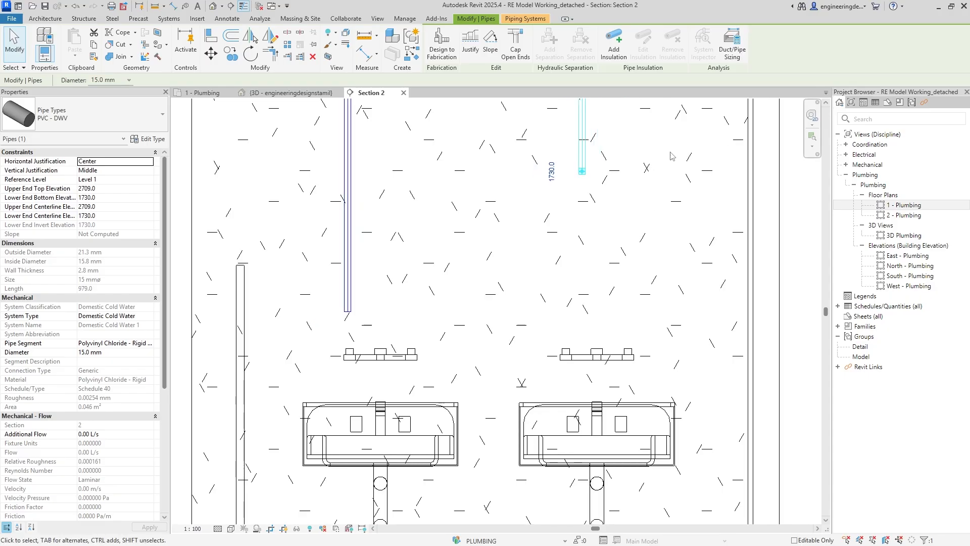
key("Escape")
In the 1 - Plumbing plan, draw a short pipe from the upper right-hand sink's cold water connector into the wall cavity
left_click(202, 92)
scroll(406, 303, "up", 3)
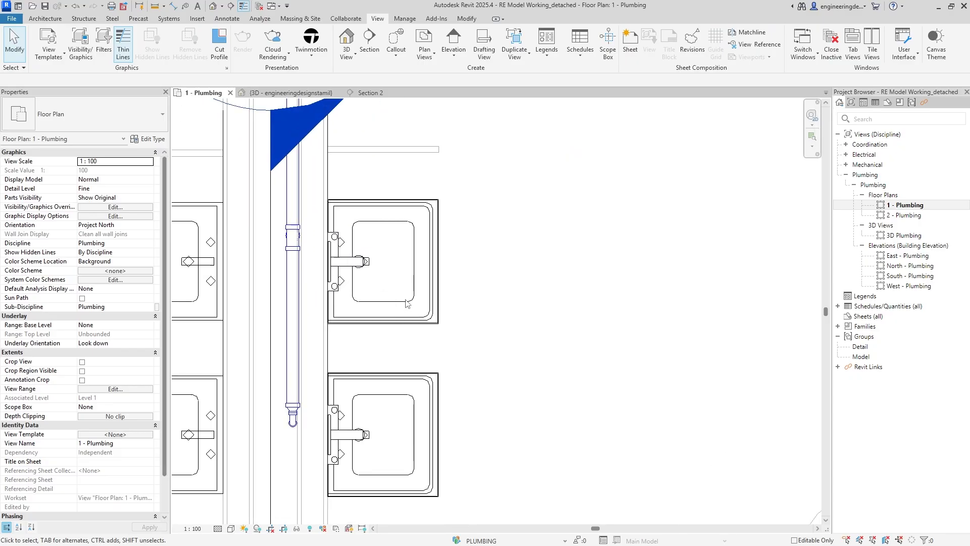
scroll(406, 303, "up", 1)
left_click(407, 303)
scroll(326, 229, "up", 2)
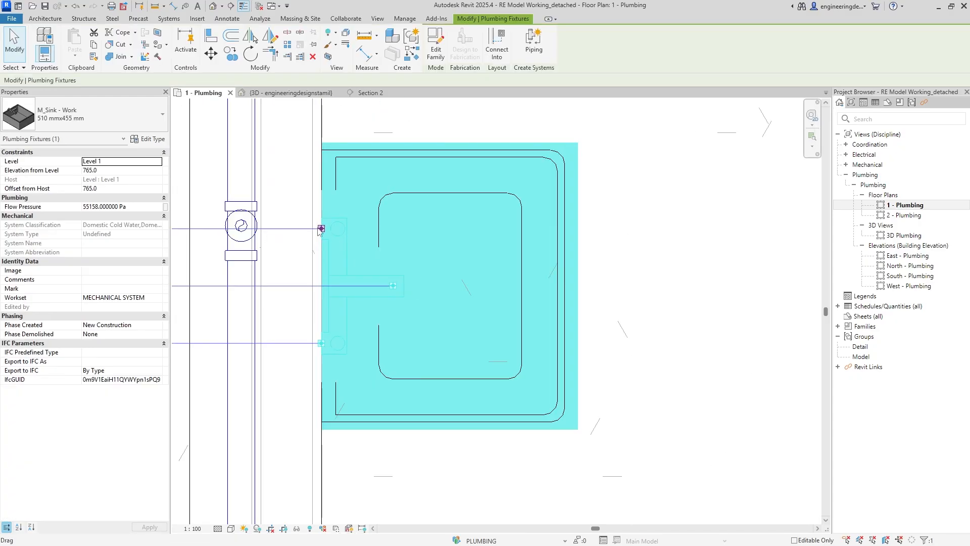
right_click(319, 231)
left_click(345, 246)
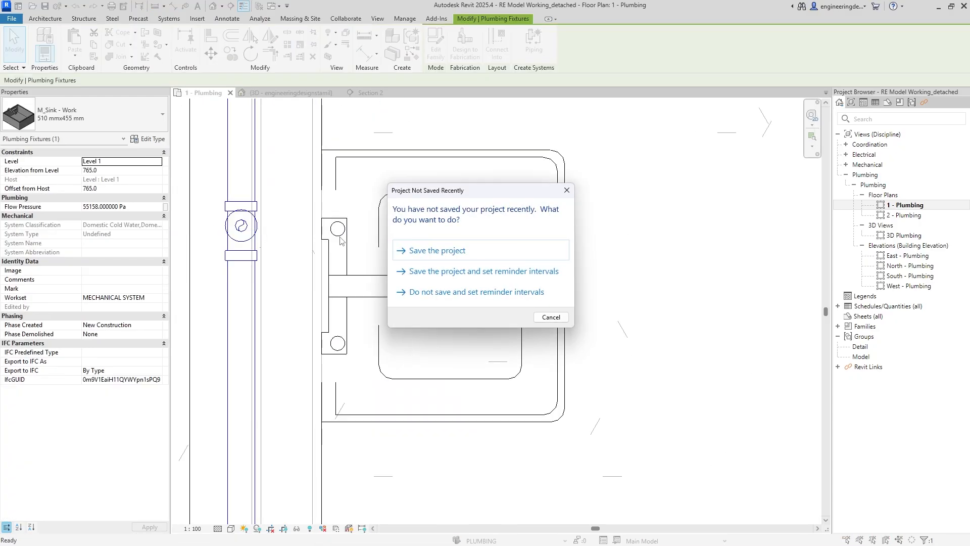
key("Escape")
left_click(265, 229)
key("Escape")
key("Escape")
scroll(364, 275, "down", 4)
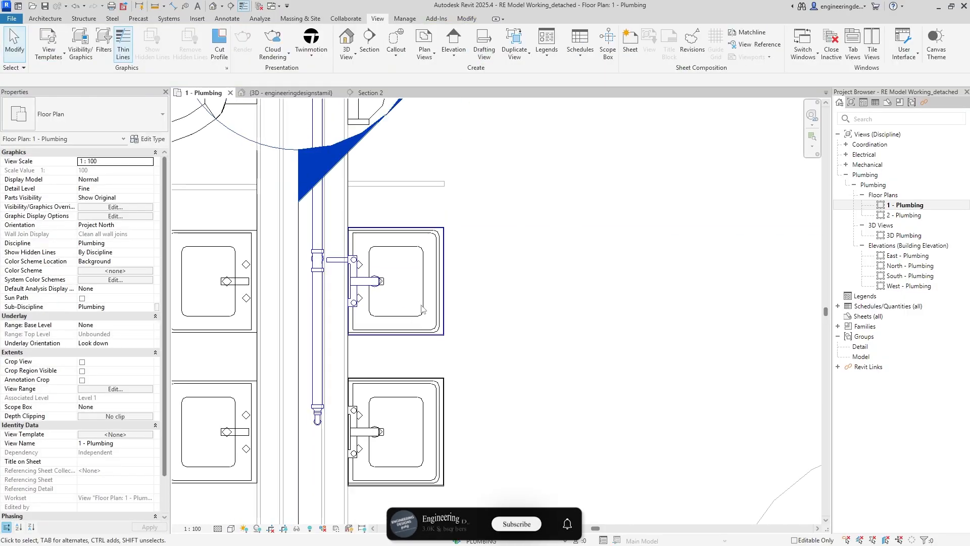
Draw a short pipe from the lower right-hand sink's cold water connector towards the wall cavity
middle_click_drag(376, 404, 553, 188)
scroll(553, 190, "up", 2)
left_click(534, 228)
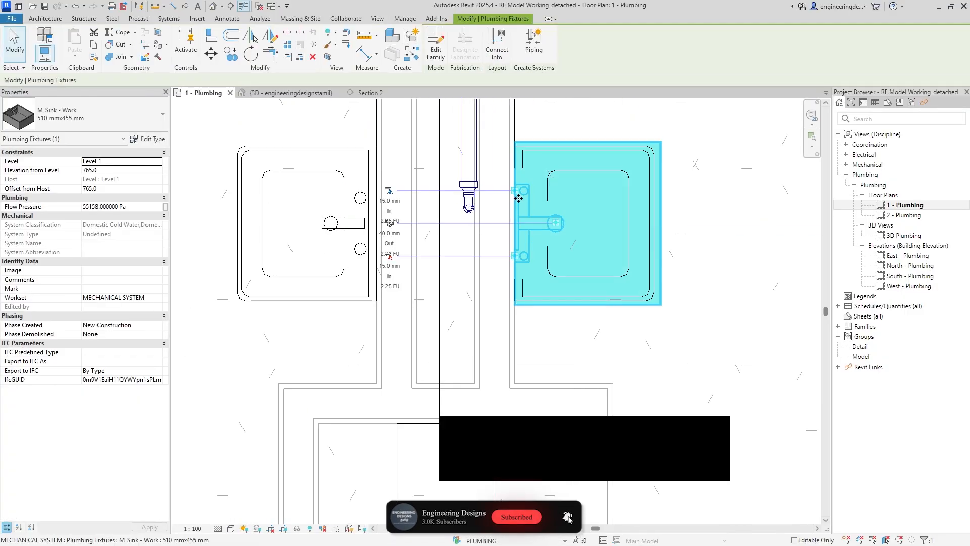
right_click(514, 190)
left_click(550, 240)
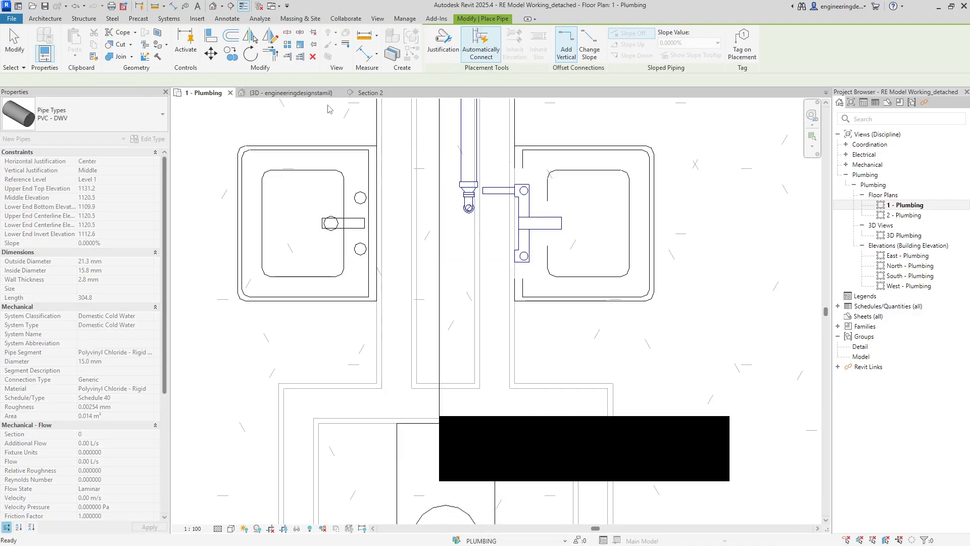
In Section 2, align the right drop pipe's centreline with the centre of the right sink's cold water stub
left_click(370, 93)
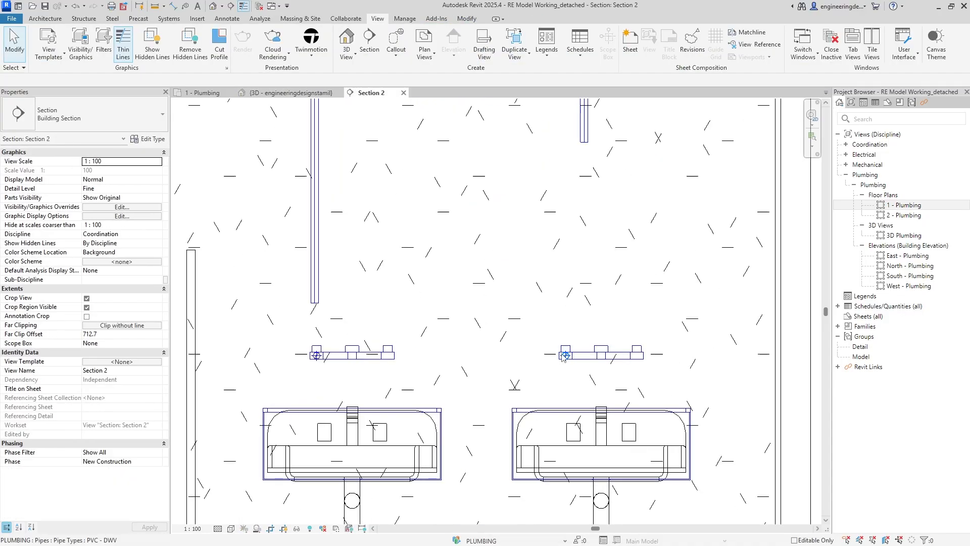
scroll(564, 355, "up", 5)
key("a")
key("l")
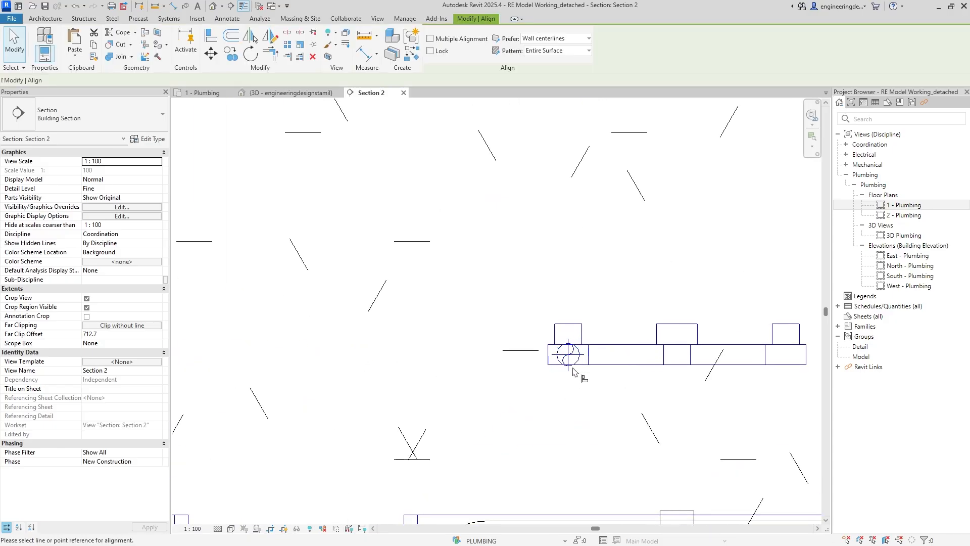
left_click(568, 356)
scroll(573, 333, "down", 5)
middle_click_drag(575, 302, 561, 406)
scroll(566, 237, "up", 3)
left_click(588, 247)
scroll(590, 246, "down", 3)
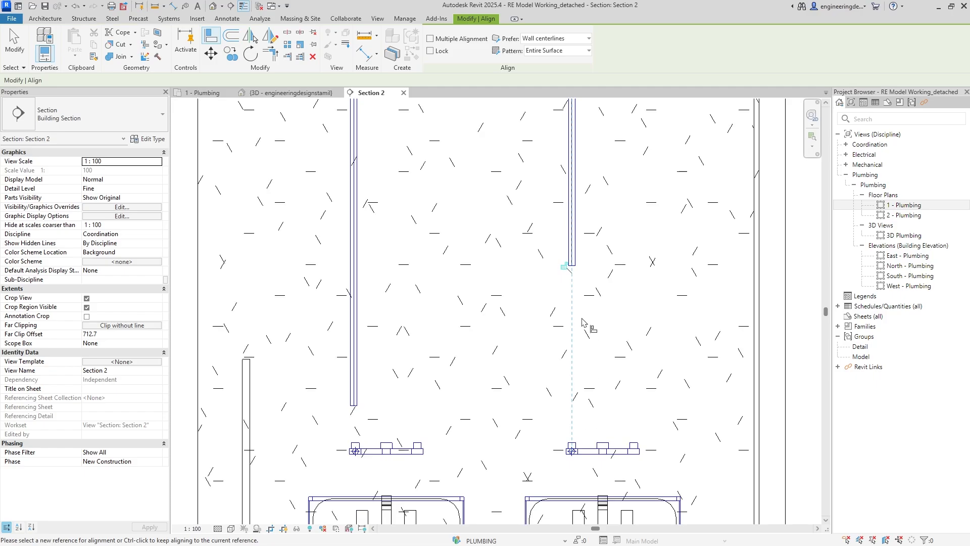
Align the left drop pipe's centreline with the centre of the left sink's cold water stub
scroll(359, 455, "up", 3)
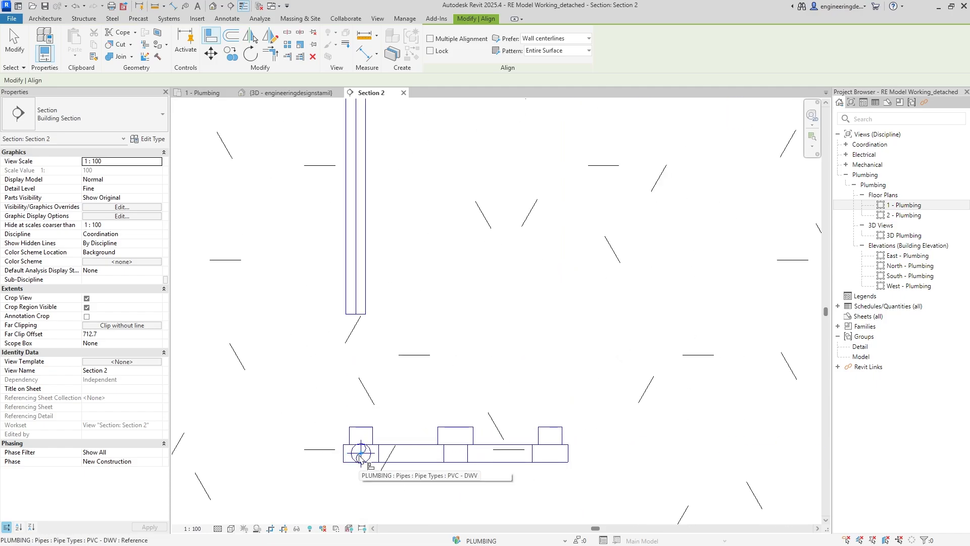
left_click(363, 308)
key("Escape")
key("Escape")
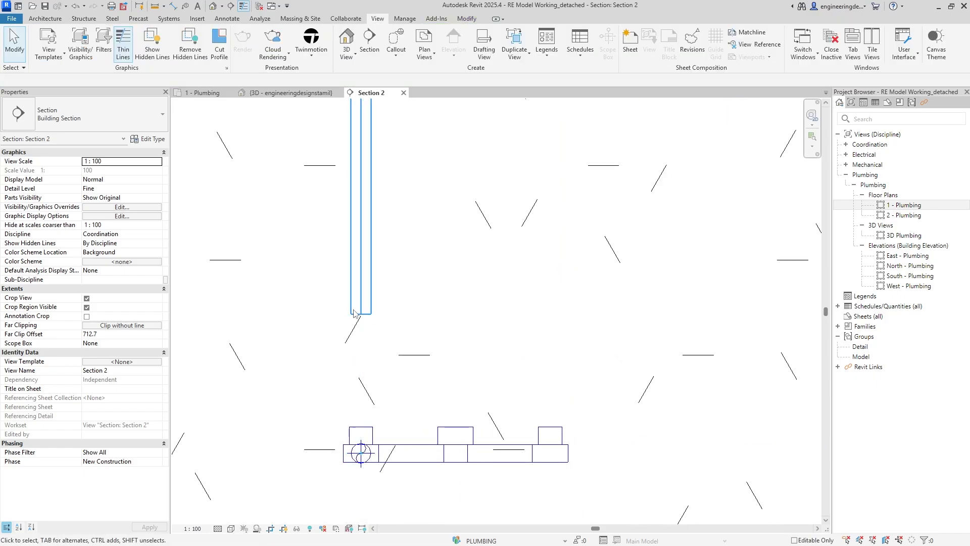
Show the 3D view from behind the sink wall in wireframe, with the drop pipes and sink stubs in sight
scroll(364, 317, "down", 5)
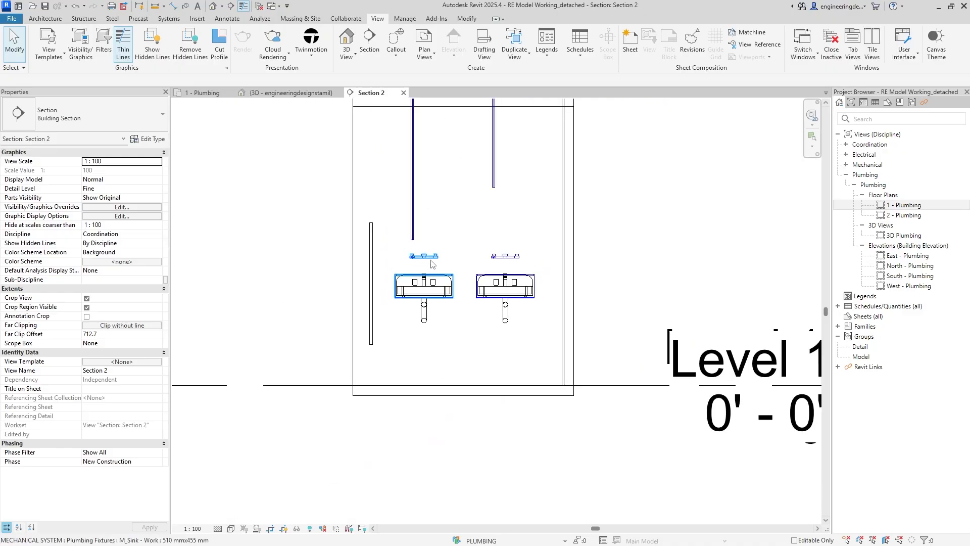
left_click(288, 92)
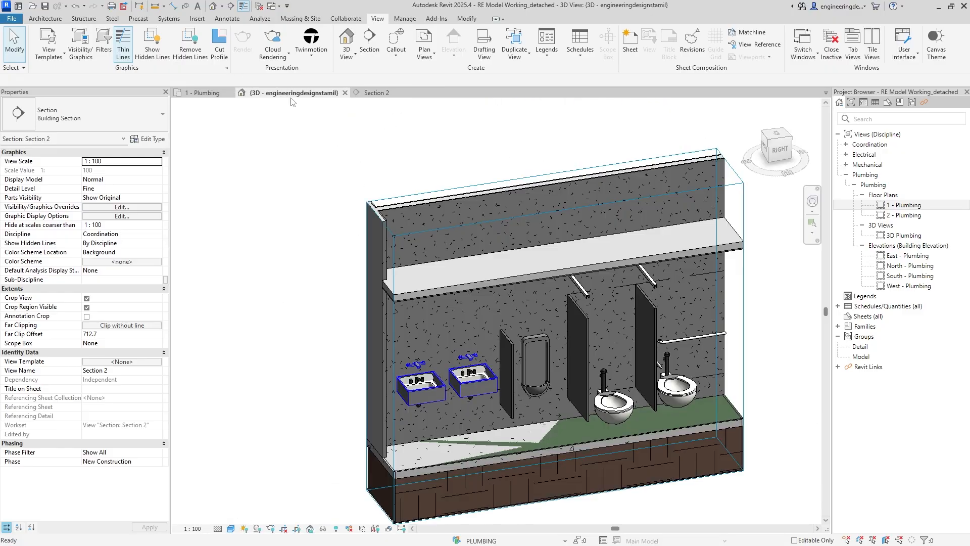
middle_click_drag(445, 398, 762, 366, "shift")
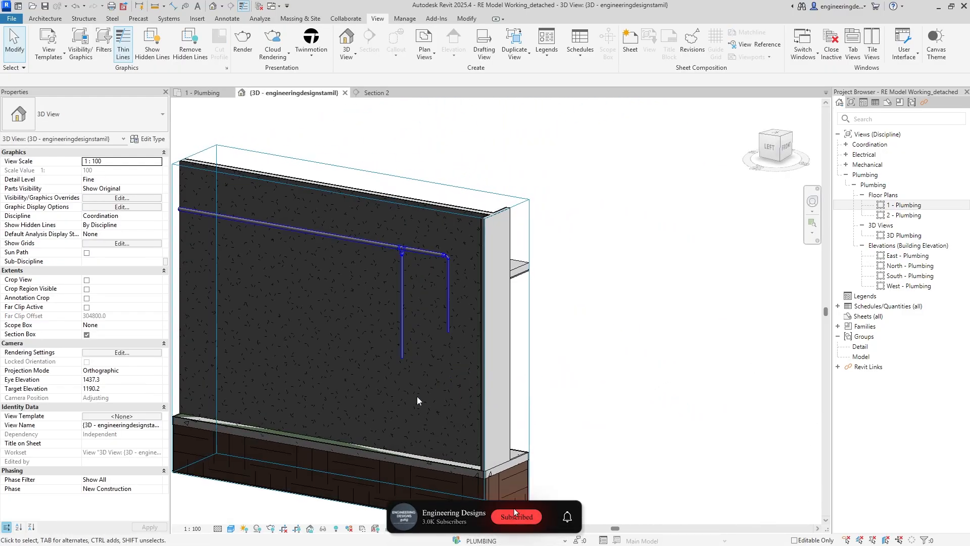
scroll(417, 394, "up", 3)
key("w")
key("f")
scroll(382, 359, "up", 3)
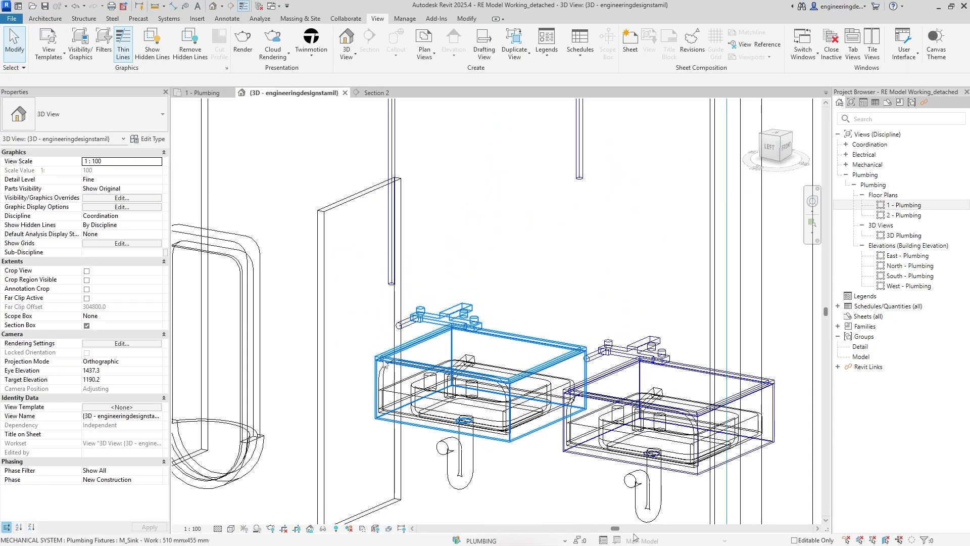
Trim the longer drop pipe and the cold water stub of the sink nearest the urinal into a corner
key("t")
key("r")
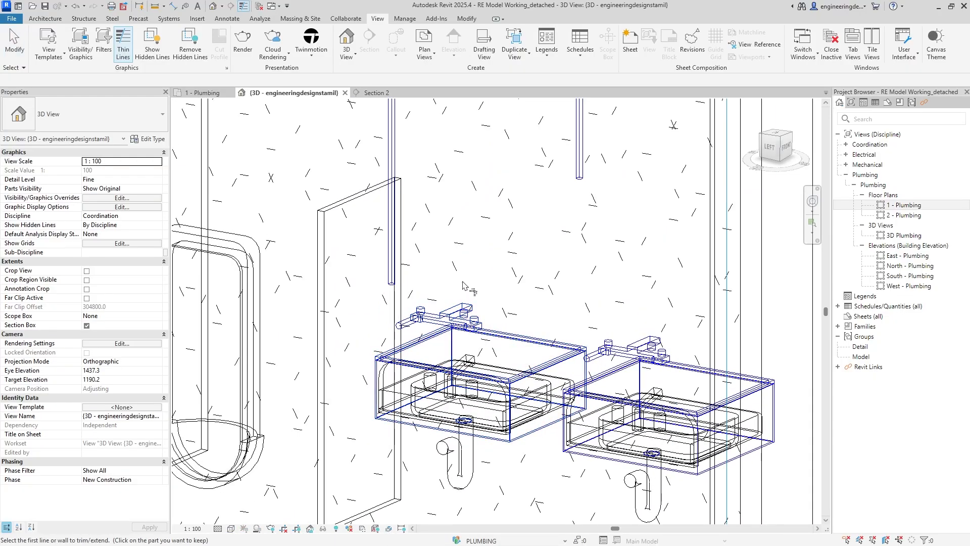
scroll(461, 285, "up", 4)
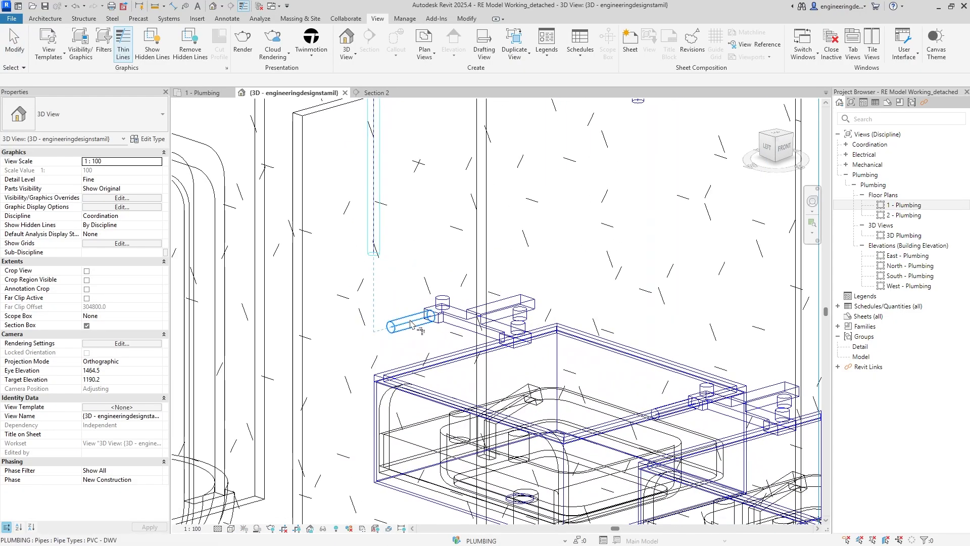
left_click(415, 306)
scroll(422, 254, "down", 1)
Trim the shorter drop pipe and the end sink's cold water stub into a corner, and review both connected sinks
middle_click_drag(606, 378, 313, 348)
left_click(351, 359)
scroll(360, 313, "down", 1)
middle_click_drag(368, 265, 176, 373)
left_click(331, 242)
key("Escape")
scroll(369, 331, "down", 2)
scroll(407, 315, "down", 4)
middle_click_drag(449, 279, 437, 318)
scroll(437, 318, "up", 2)
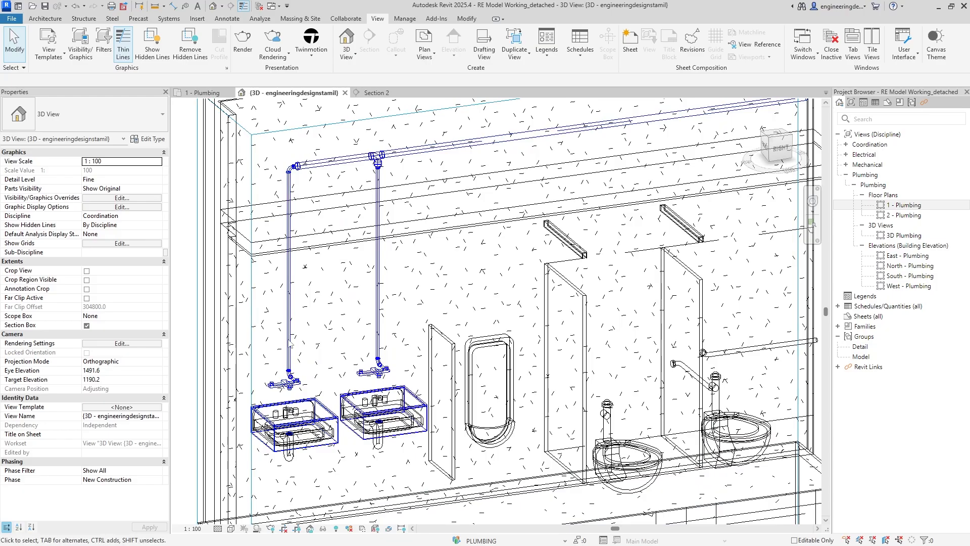
scroll(338, 395, "up", 2)
scroll(379, 288, "down", 3)
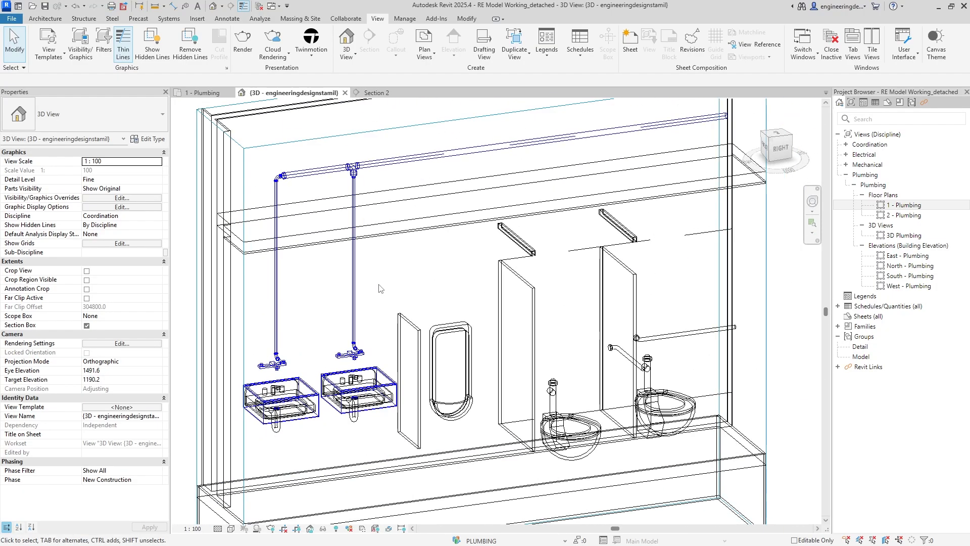
Prepare a new pipe in the 1 - Plumbing plan with system type Domestic Hot Water and a 32 mm diameter
left_click(202, 92)
scroll(454, 318, "down", 2)
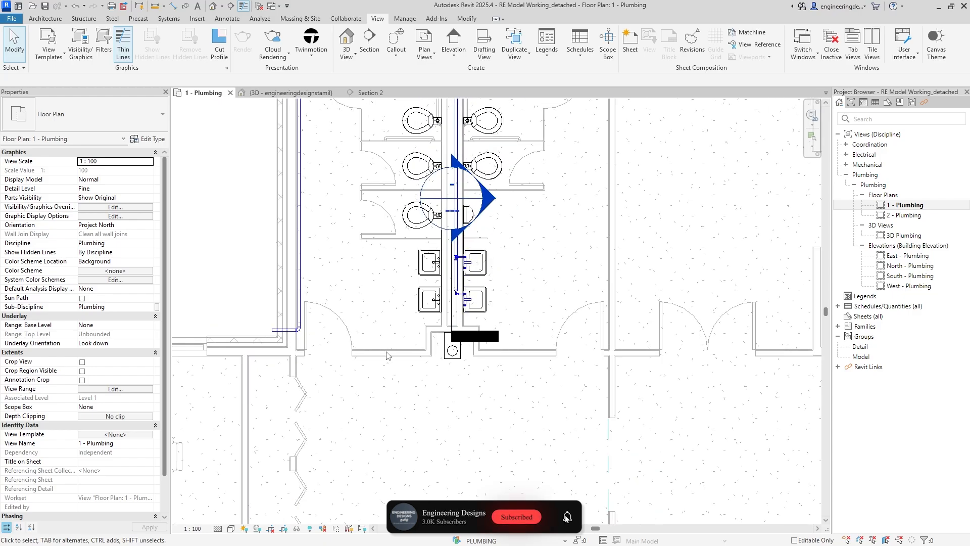
middle_click_drag(342, 300, 355, 472)
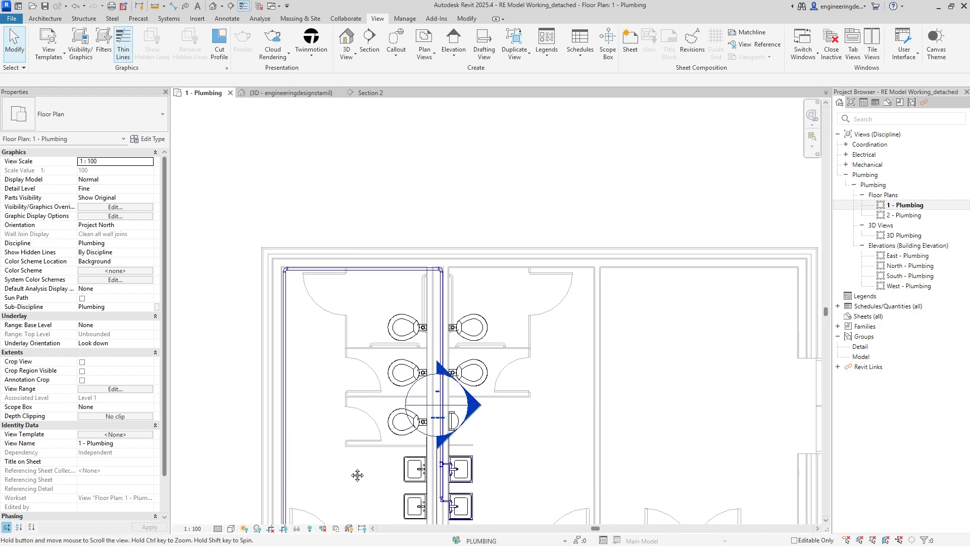
middle_click_drag(283, 421, 322, 276)
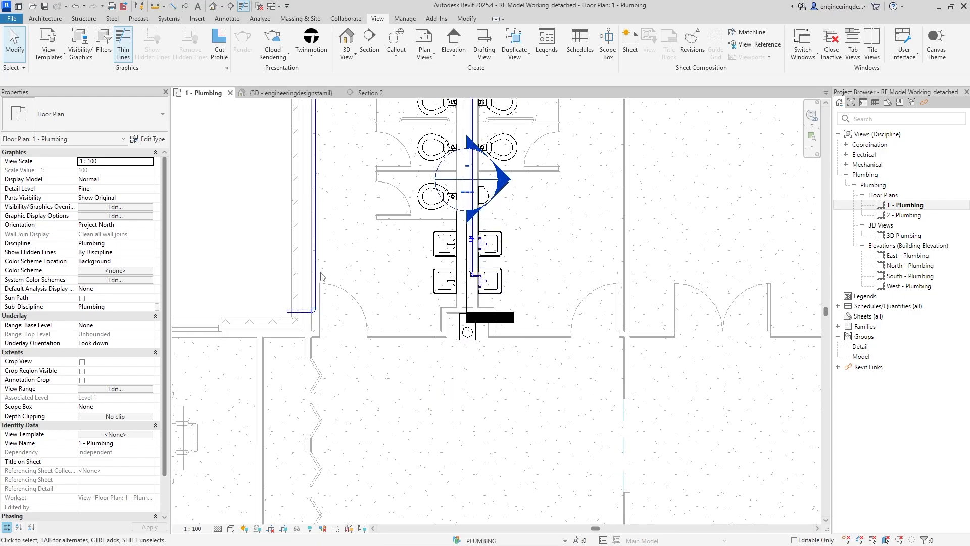
key("p")
key("i")
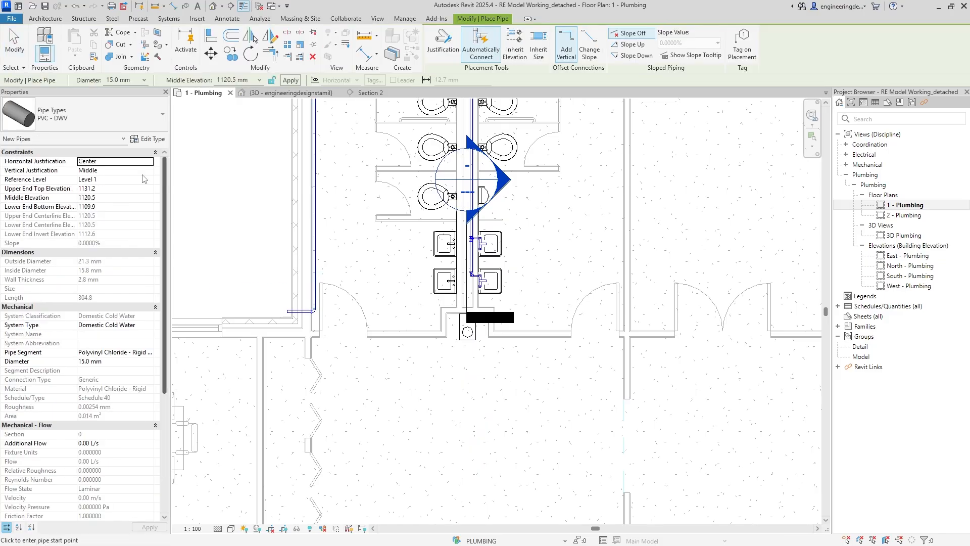
left_click(149, 328)
left_click(112, 343)
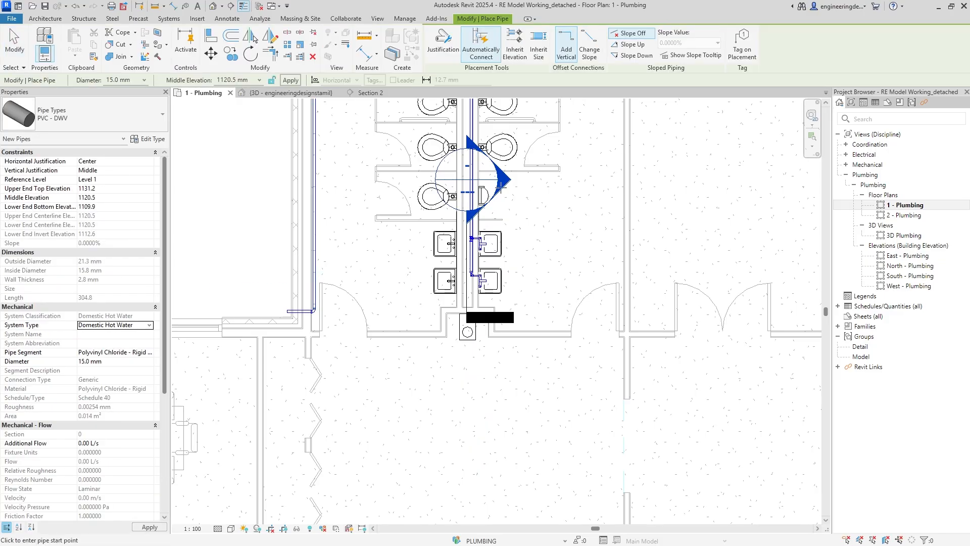
middle_click_drag(428, 177, 379, 365)
scroll(262, 246, "up", 5)
scroll(589, 279, "down", 4)
scroll(588, 279, "up", 3)
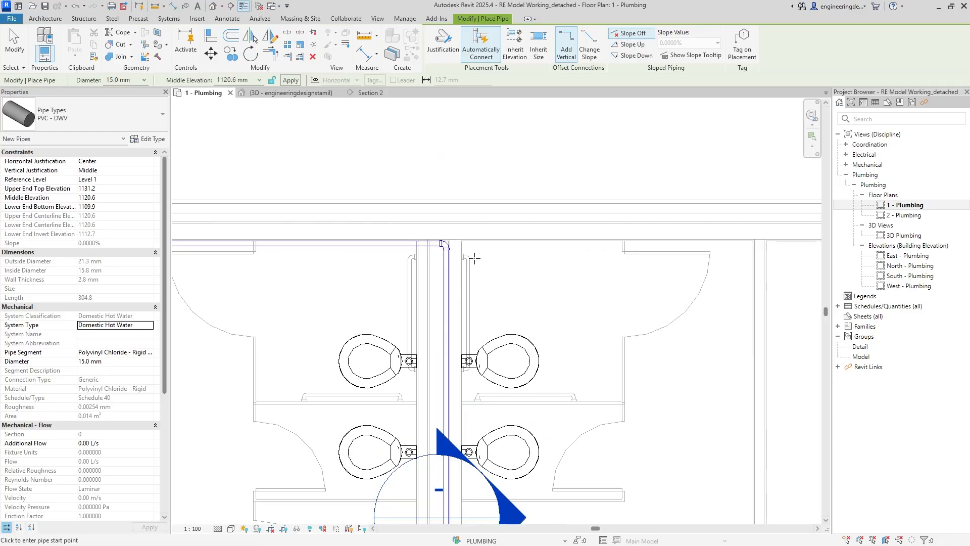
left_click(437, 254)
key("Escape")
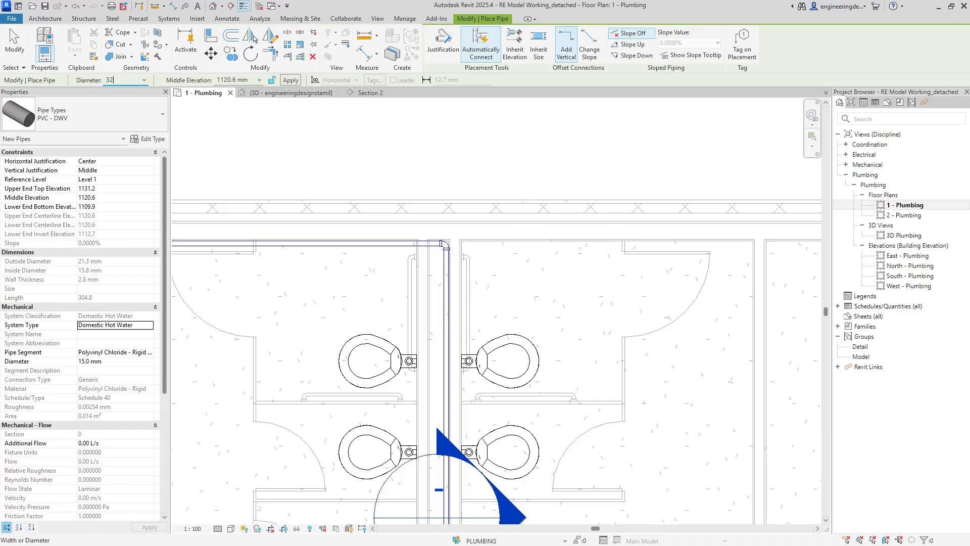
scroll(451, 279, "up", 3)
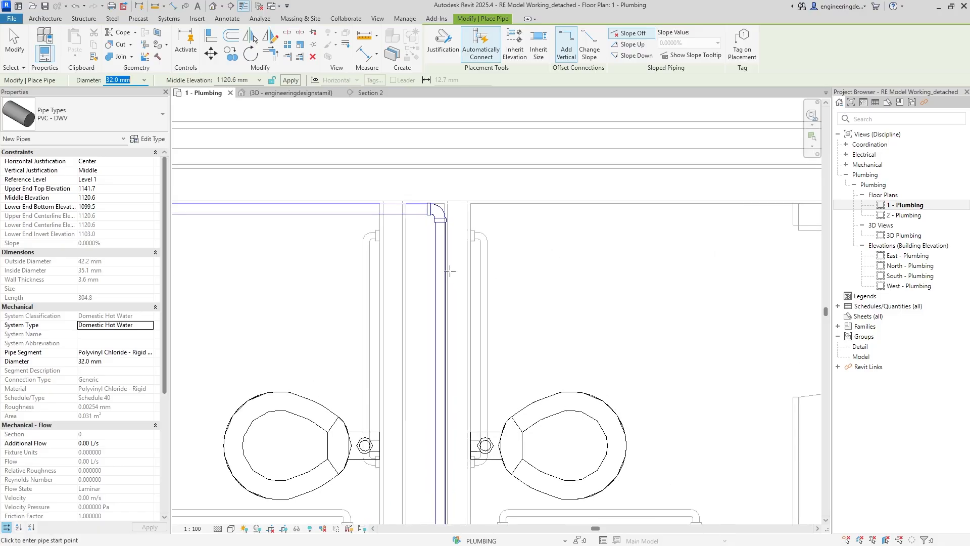
Draw the hot water main down the cavity parallel to the cold main, from its upper corner to the last sink's cold connection
left_click(425, 227)
left_click(425, 317)
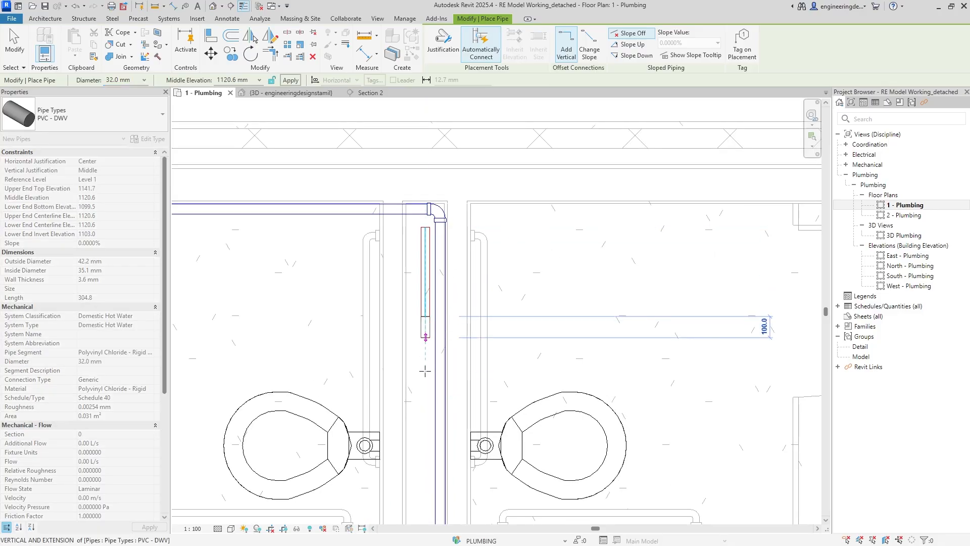
scroll(425, 497, "down", 2)
middle_click_drag(427, 488, 397, 305)
scroll(394, 326, "down", 2)
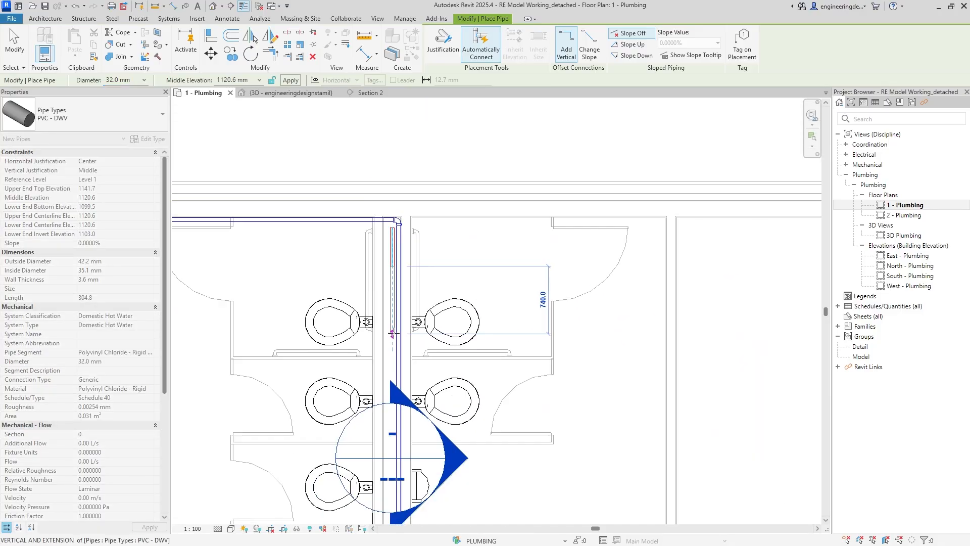
middle_click_drag(394, 458, 371, 245)
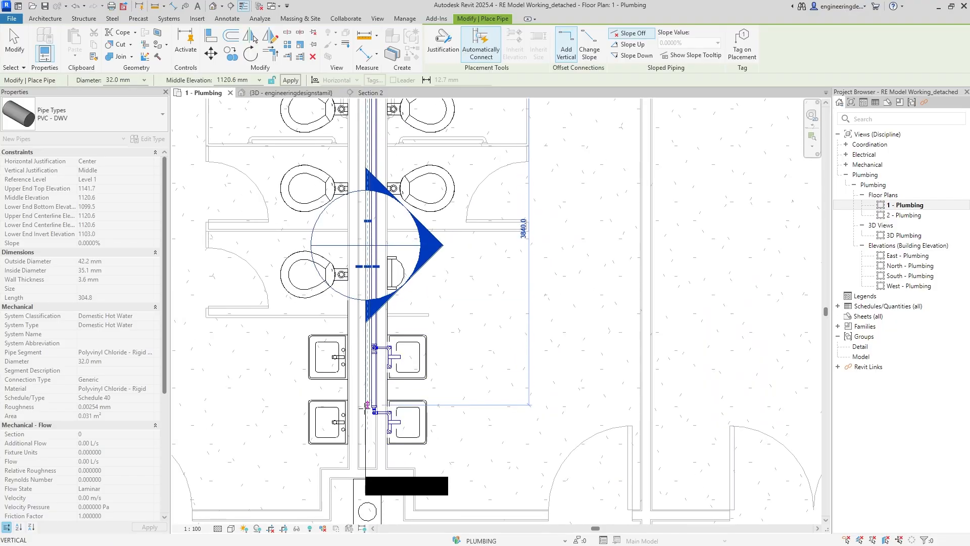
scroll(368, 405, "up", 3)
left_click(369, 415)
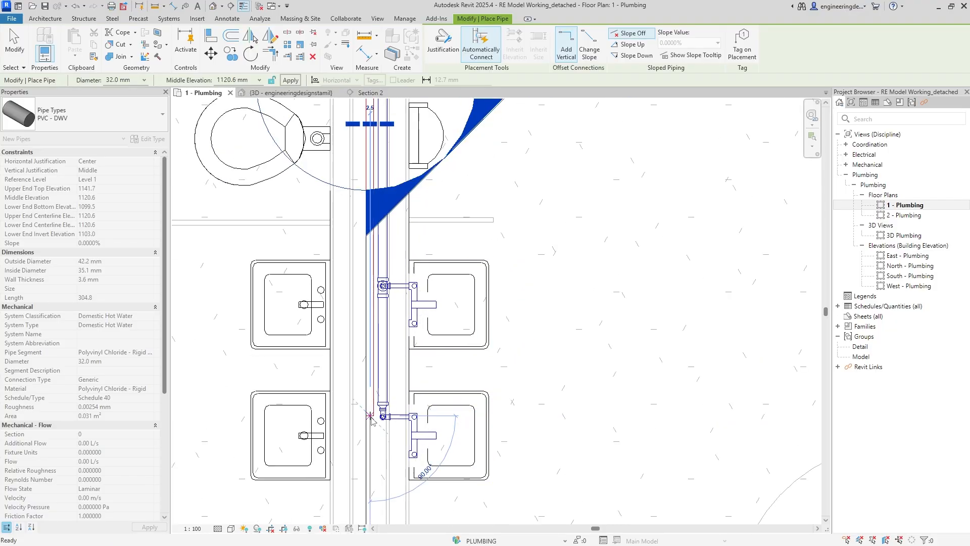
key("Escape")
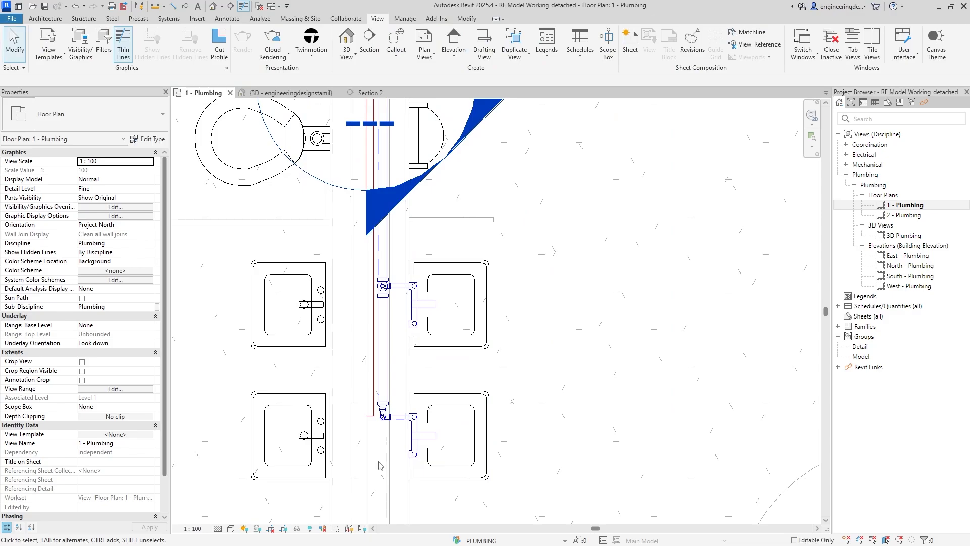
Draw a 15 mm hot water stub from the end sink's hot water connector into the wall cavity
middle_click_drag(380, 464, 360, 362)
scroll(361, 362, "up", 2)
left_click(403, 357)
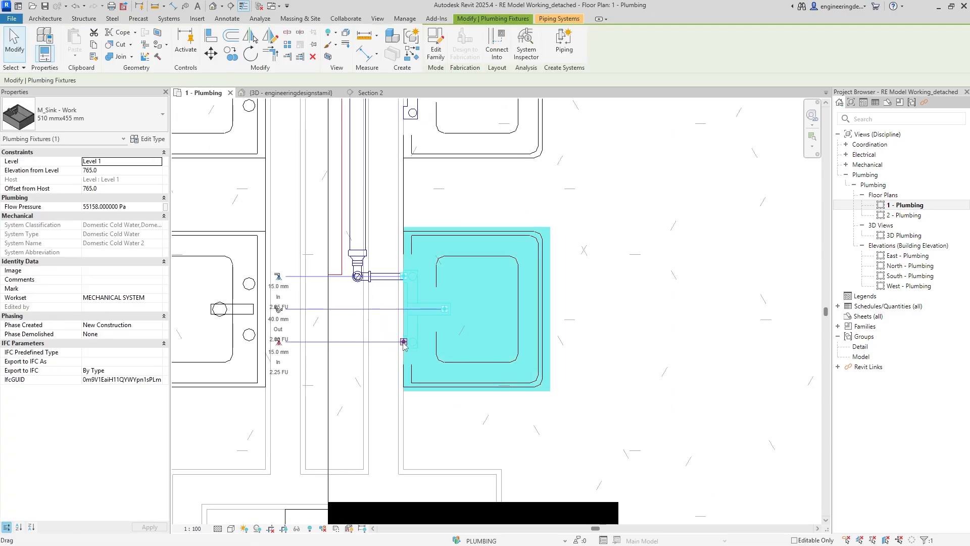
right_click(403, 341)
left_click(439, 248)
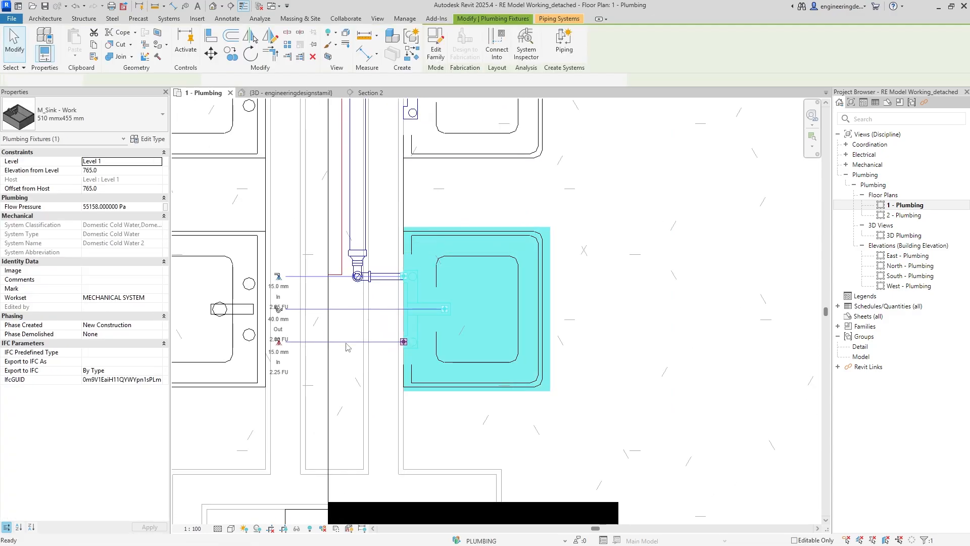
scroll(453, 450, "down", 1)
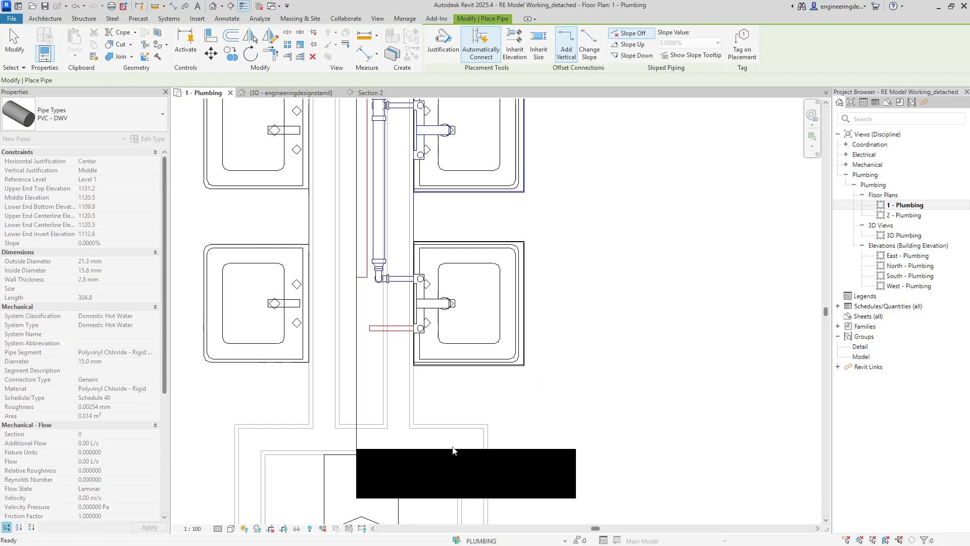
Draw a matching hot water stub into the cavity from the hot connector of the sink nearest the urinal
middle_click_drag(417, 167, 419, 310)
scroll(417, 311, "up", 2)
left_click(416, 304)
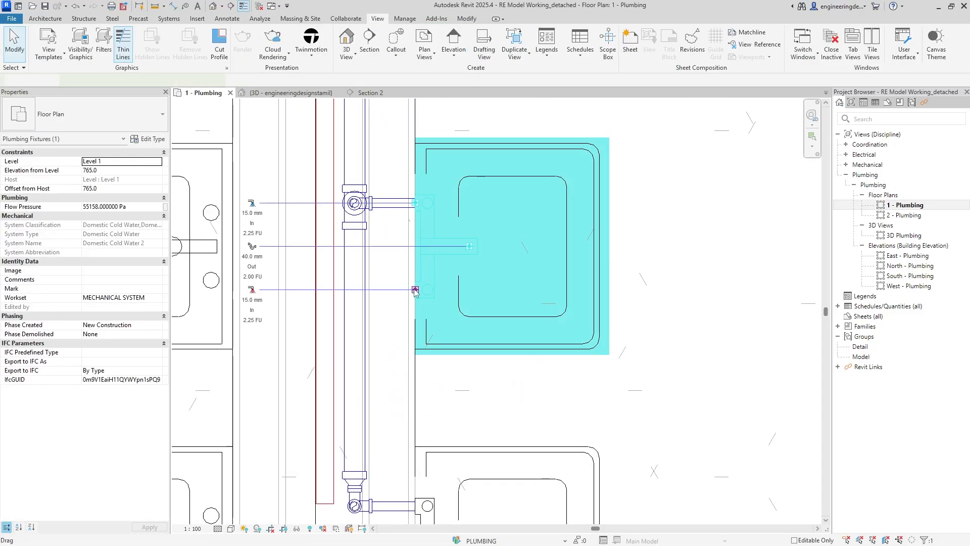
right_click(415, 291)
left_click(446, 247)
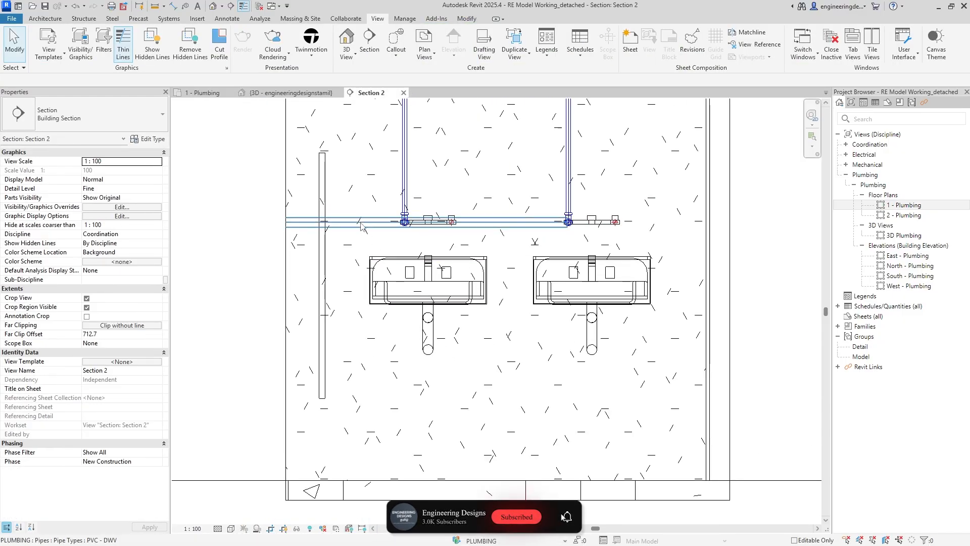
In the Section 2 view, set the hot water main's middle elevation to 2750 mm
left_click(363, 222)
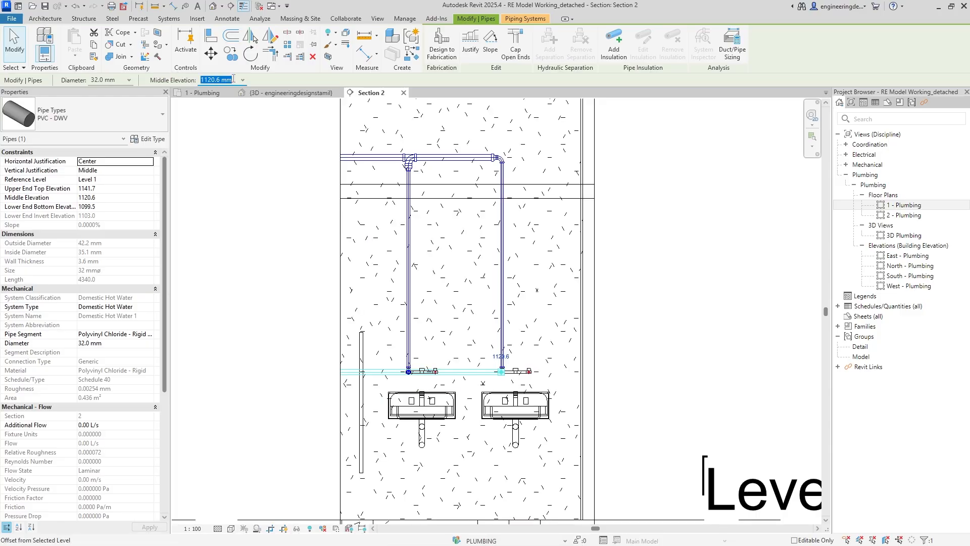
type("2750")
key("Return")
key("Escape")
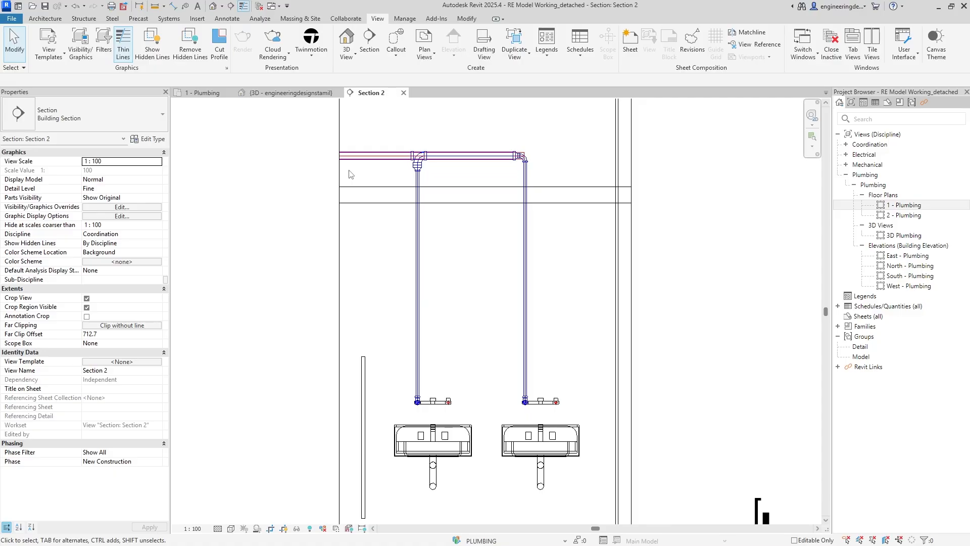
scroll(397, 155, "up", 2)
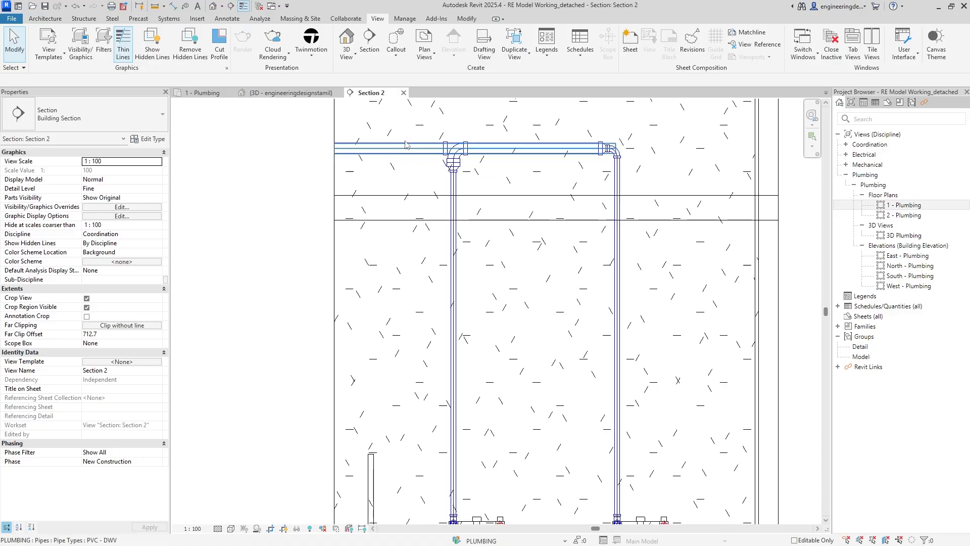
left_click(620, 156)
right_click(616, 148)
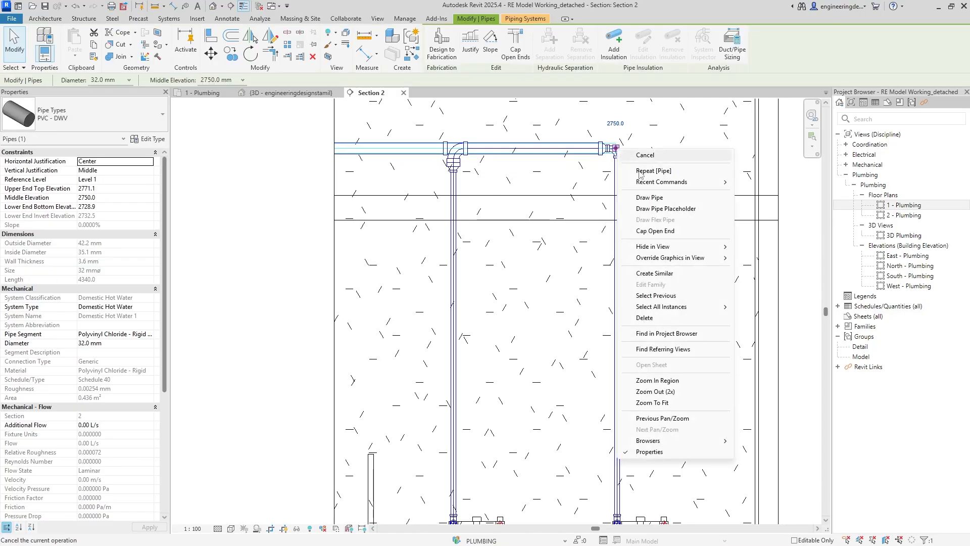
left_click(655, 199)
key("Escape")
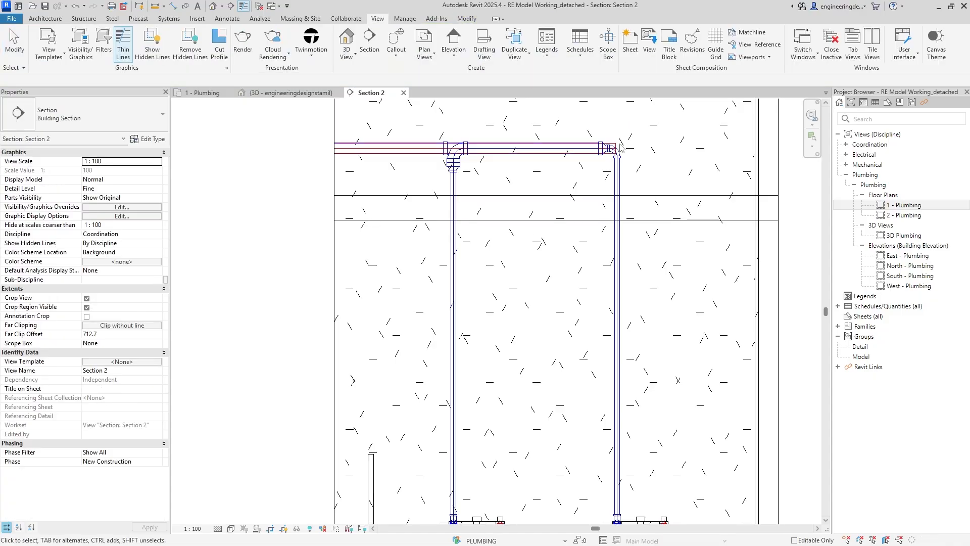
Draw a vertical 32 mm hot water drop from the main's end down to an elevation of about 1965 mm
right_click(618, 150)
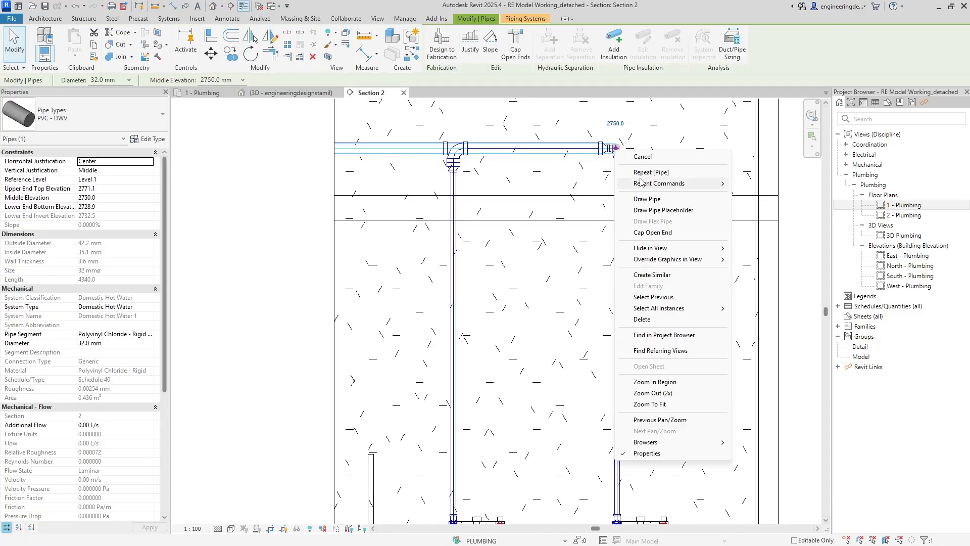
left_click(652, 199)
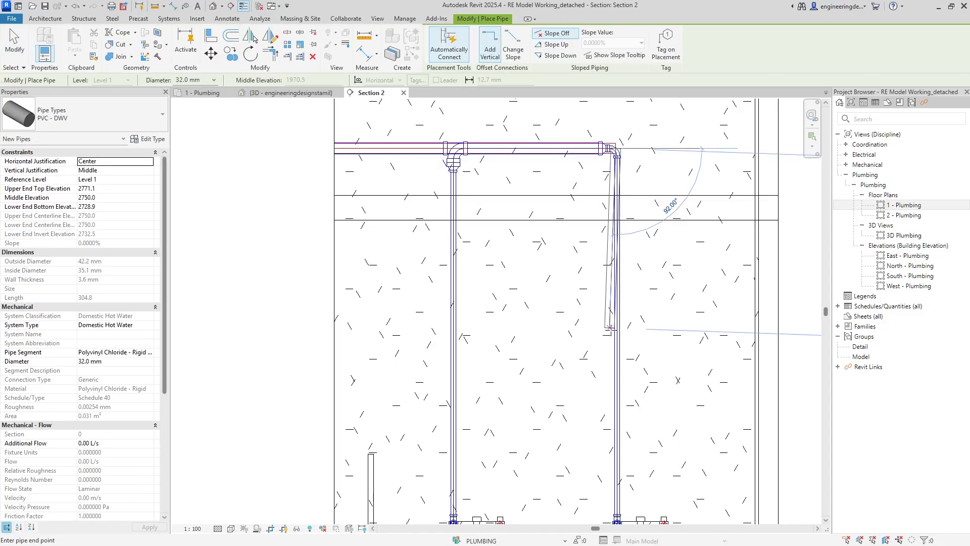
scroll(619, 326, "up", 5)
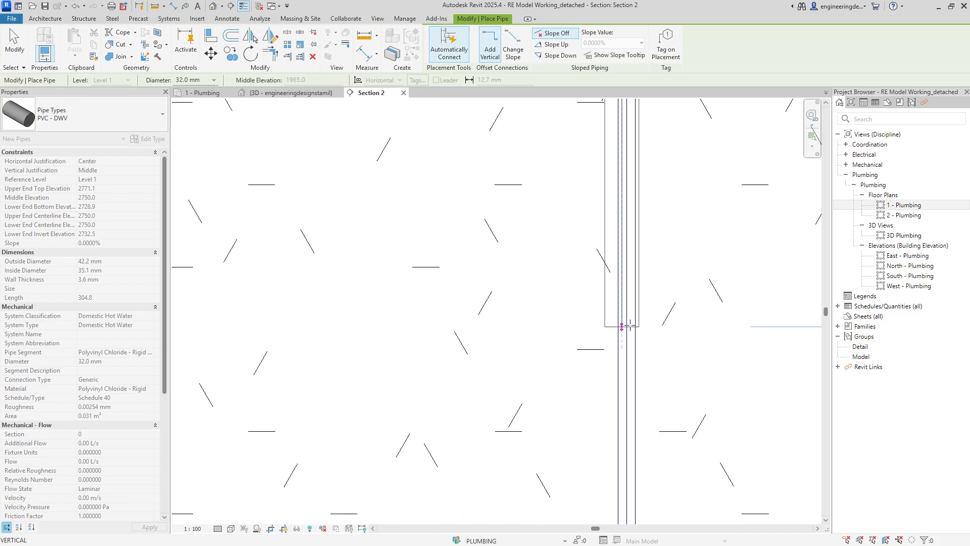
left_click(625, 327)
scroll(626, 331, "down", 3)
key("Escape")
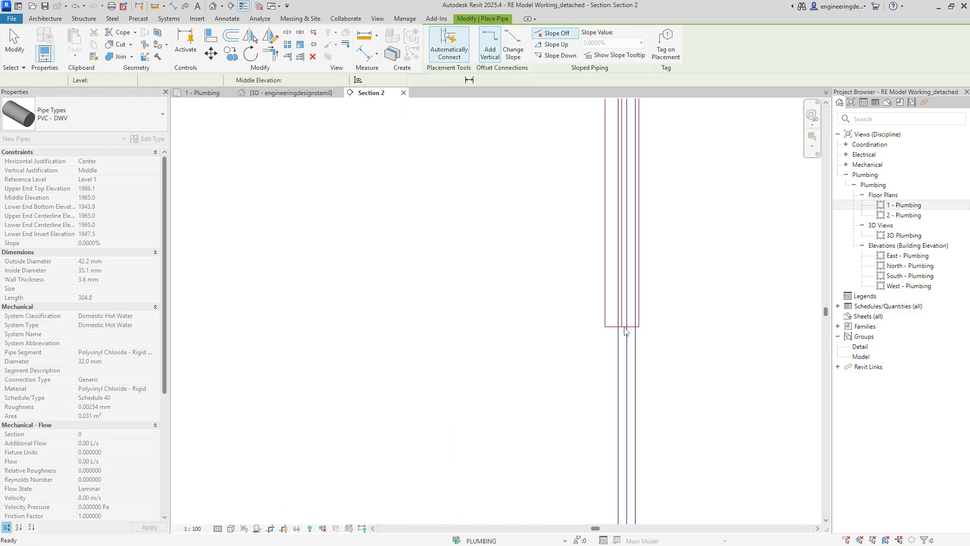
scroll(661, 239, "down", 4)
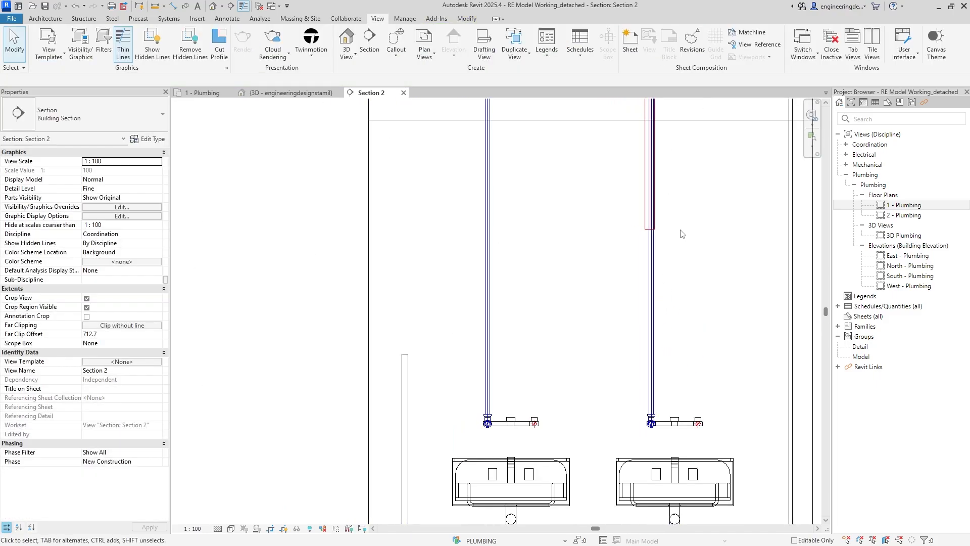
Set the diameter of the new vertical hot water drop to 15 mm
middle_click_drag(680, 221, 645, 382)
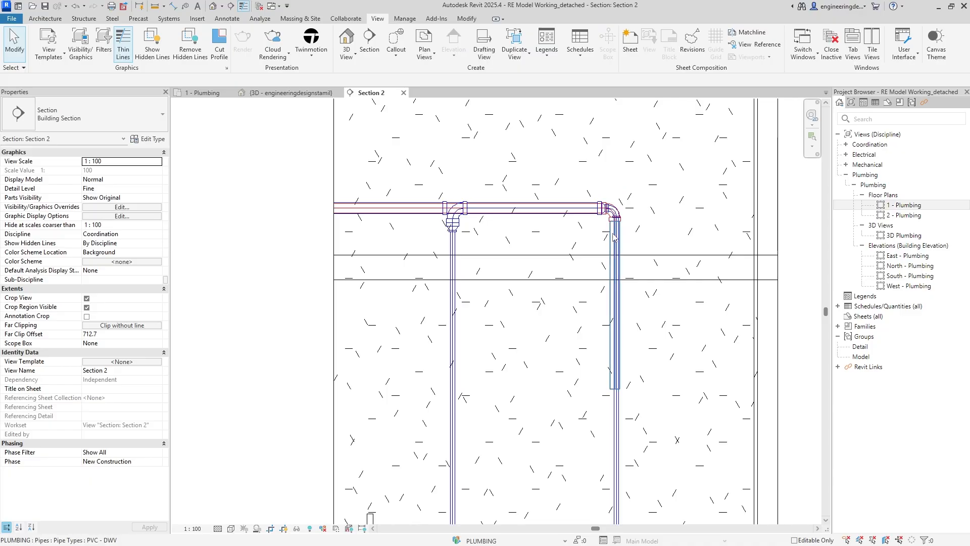
left_click(614, 237)
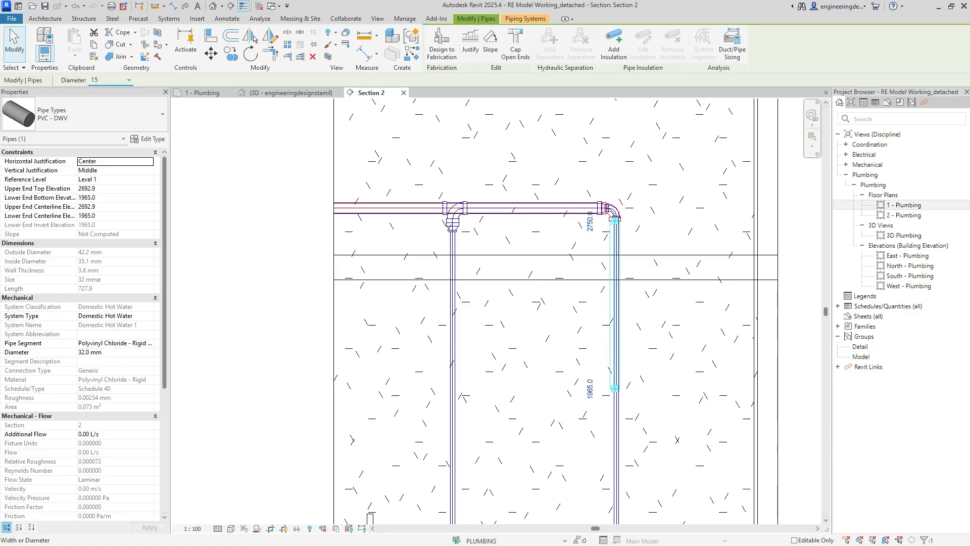
key("Escape")
mouse_move(663, 435)
middle_mouse_down()
mouse_move(619, 193)
mouse_move(624, 425)
middle_mouse_up()
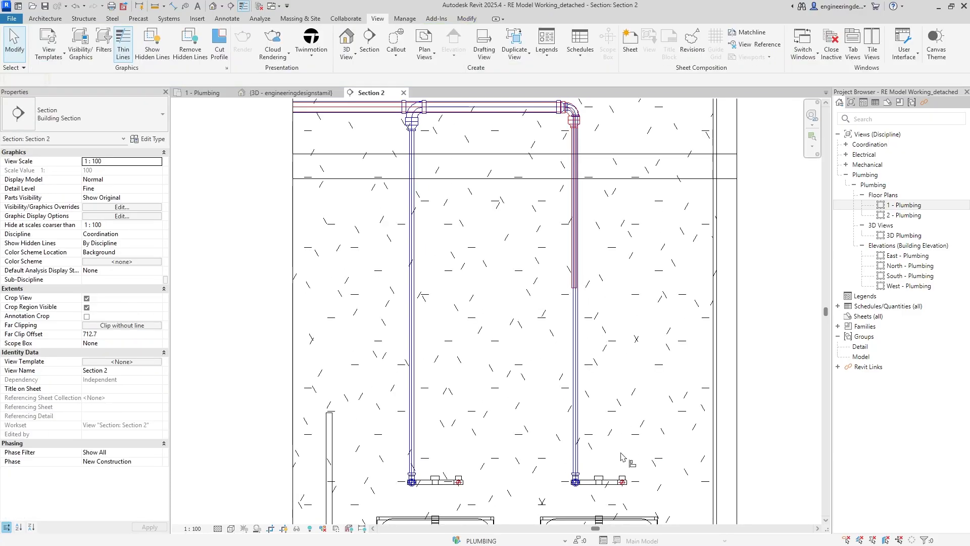
Align the hot water drop with the centre of the end sink's hot water stub
scroll(622, 446, "up", 4)
key("a")
key("l")
scroll(658, 138, "up", 5)
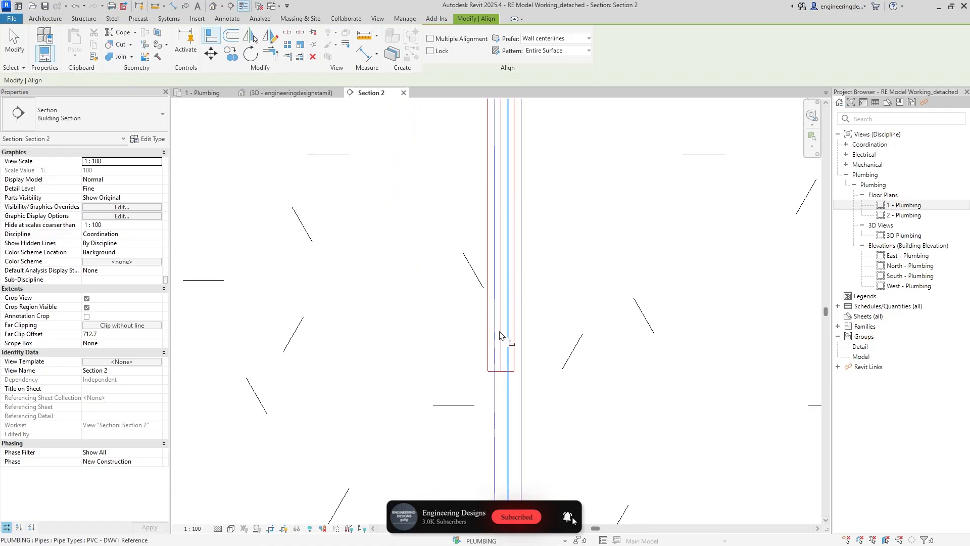
scroll(568, 298, "down", 5)
key("Escape")
scroll(622, 366, "down", 3)
scroll(544, 322, "up", 2)
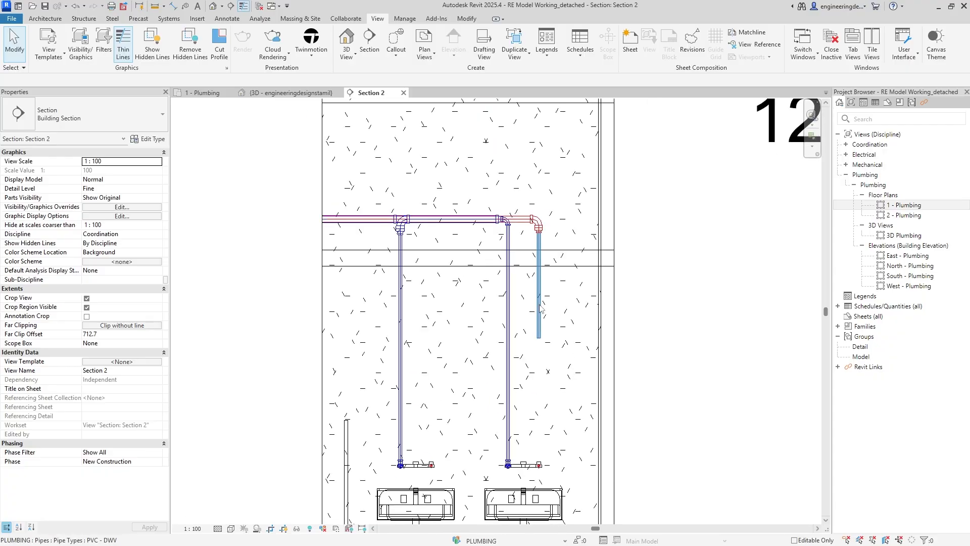
Draw a short vertical branch from the hot water main, between the two cold drops, down to an elevation of about 2590 mm
key("p")
key("i")
scroll(447, 228, "up", 3)
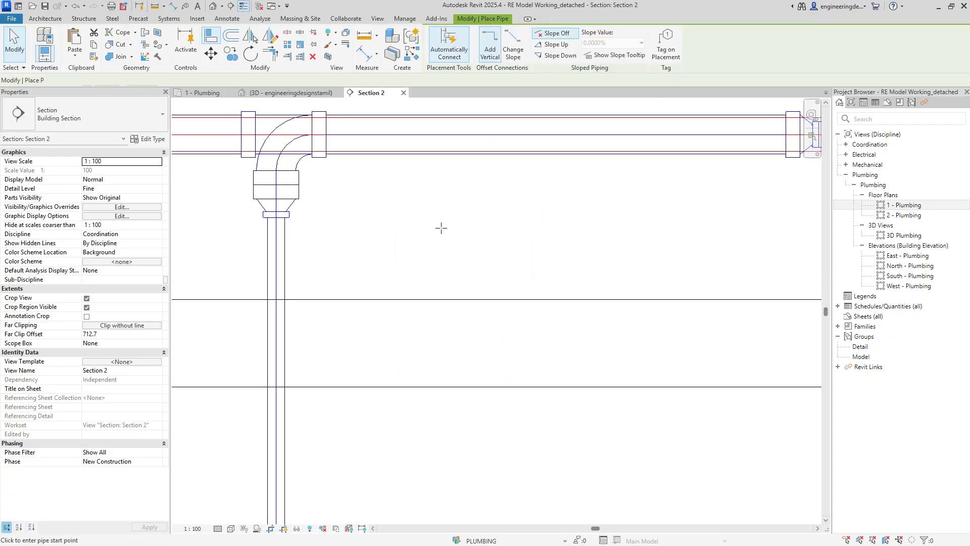
scroll(450, 151, "up", 4)
left_click(451, 137)
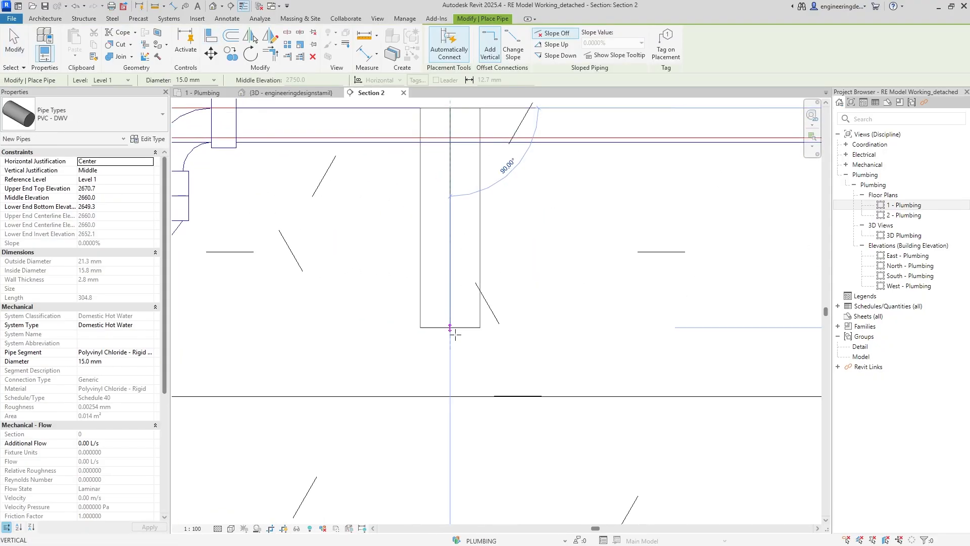
left_click(450, 334)
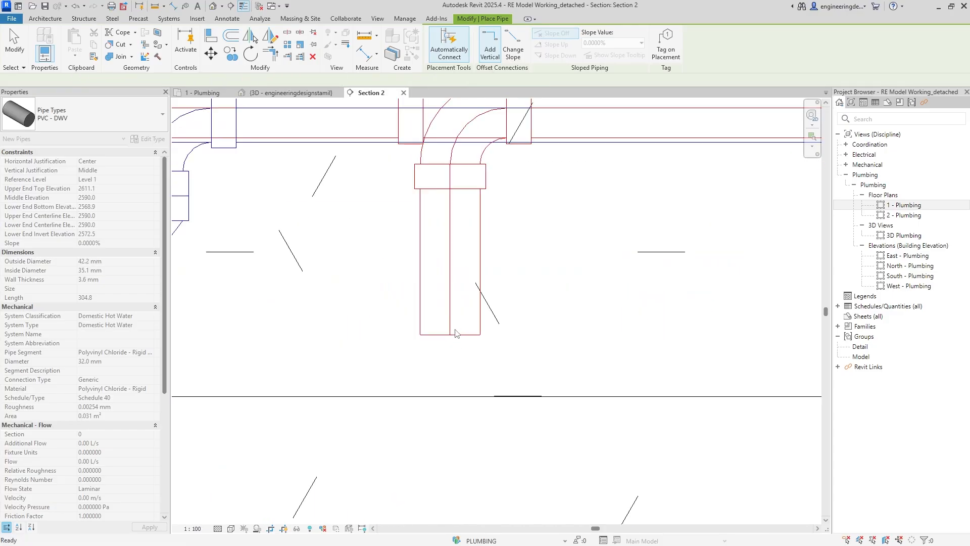
scroll(454, 333, "down", 3)
key("Escape")
key("Escape")
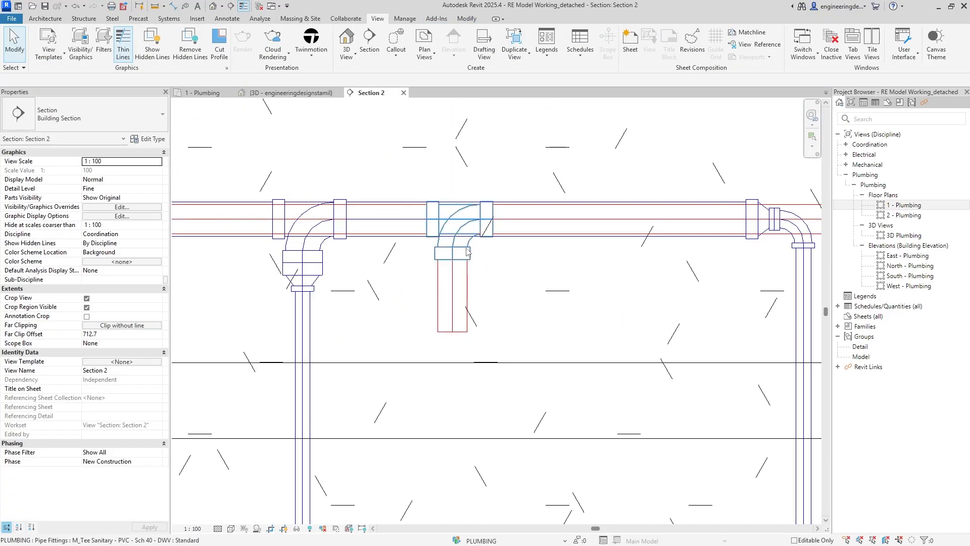
scroll(466, 251, "down", 2)
left_click(457, 223)
scroll(458, 212, "up", 3)
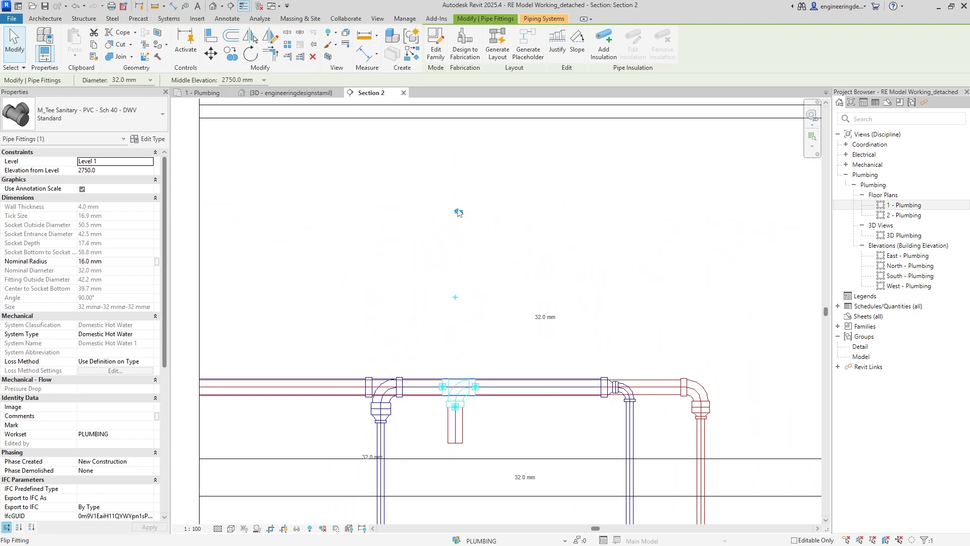
key("Escape")
scroll(483, 451, "down", 4)
scroll(433, 173, "up", 3)
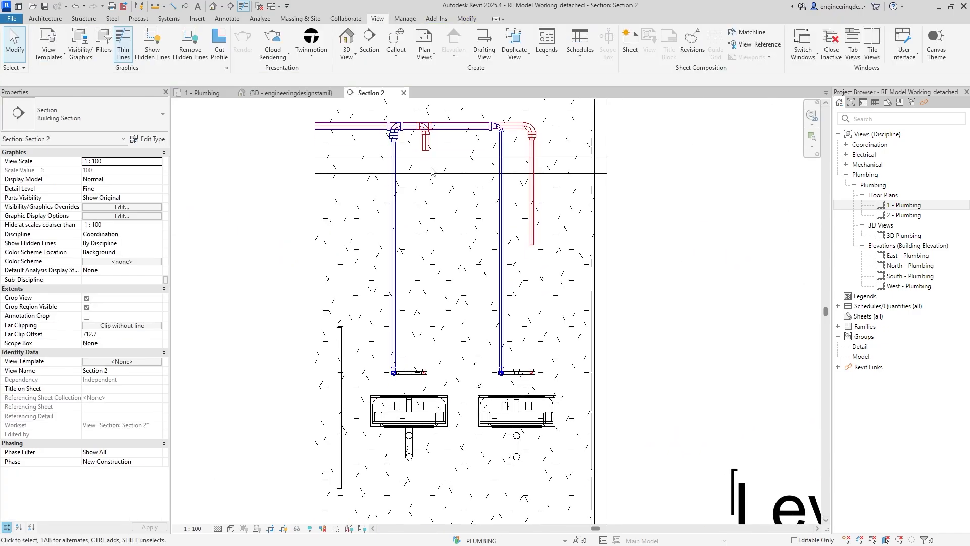
Set the short hot water branch's diameter to 15 mm and stretch its lower end to about 800 mm below the main
key("ctrl+Left")
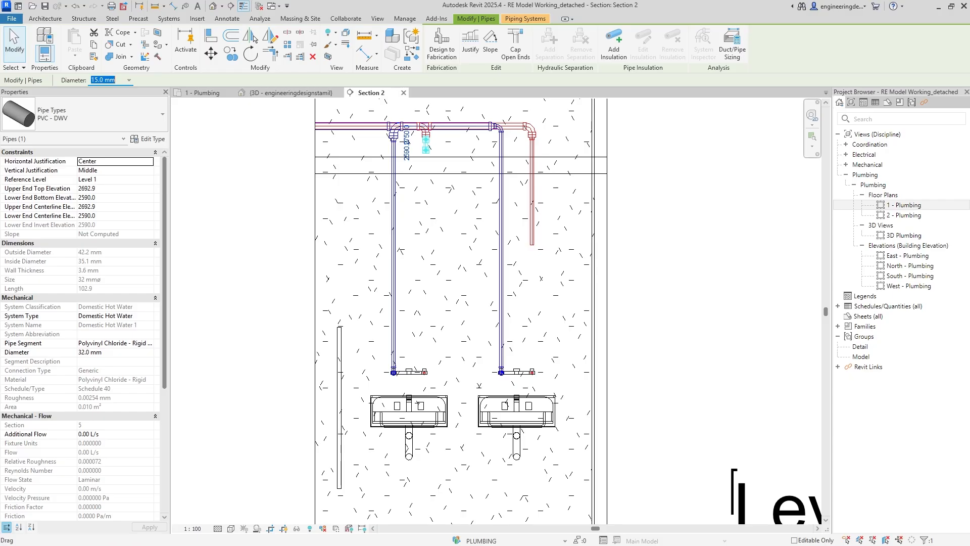
key("Escape")
left_click_drag(426, 151, 426, 244)
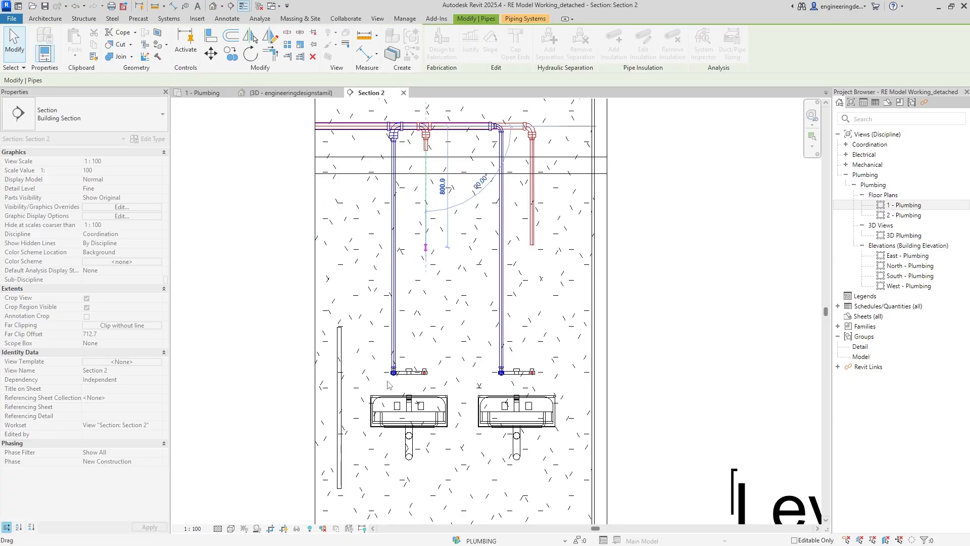
key("Escape")
key("Escape")
Align the branch with the centre of the hot water stub of the sink nearest the urinal
key("a")
key("l")
scroll(417, 374, "up", 7)
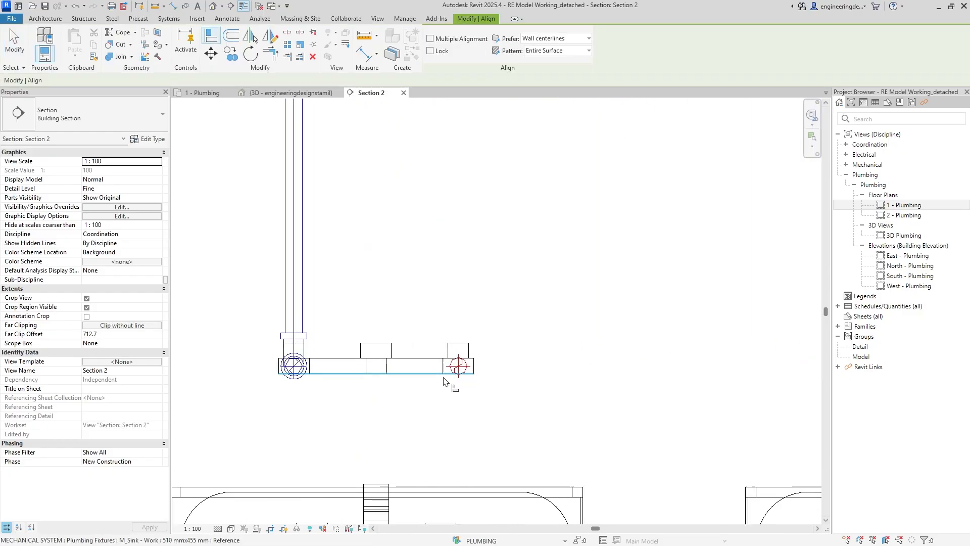
scroll(444, 381, "up", 2)
left_click(468, 366)
scroll(468, 366, "down", 3)
scroll(480, 252, "up", 5)
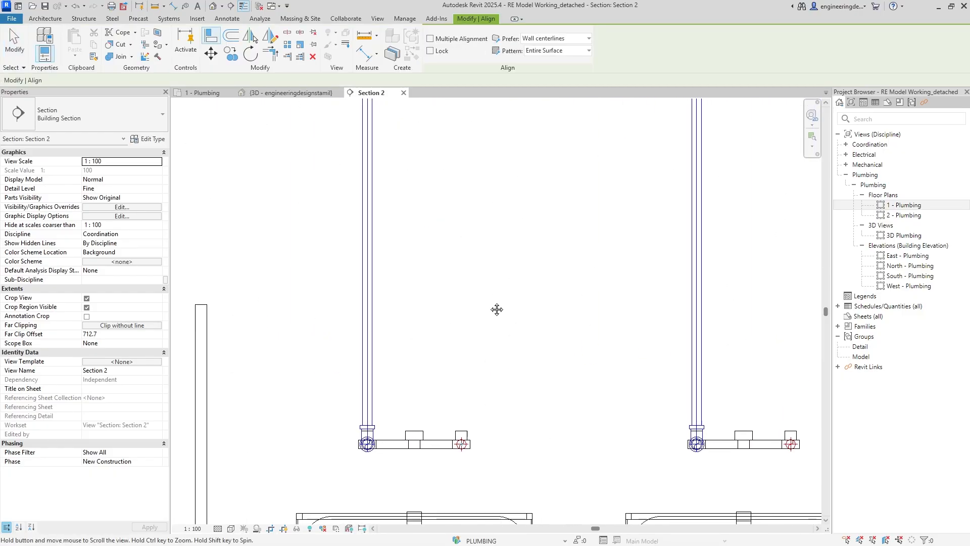
scroll(462, 161, "down", 6)
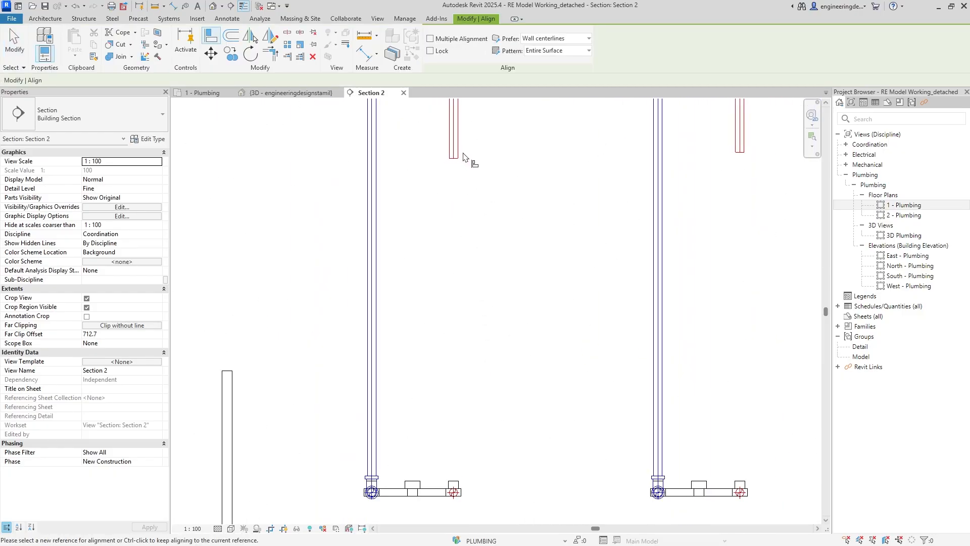
key("Escape")
key("Escape")
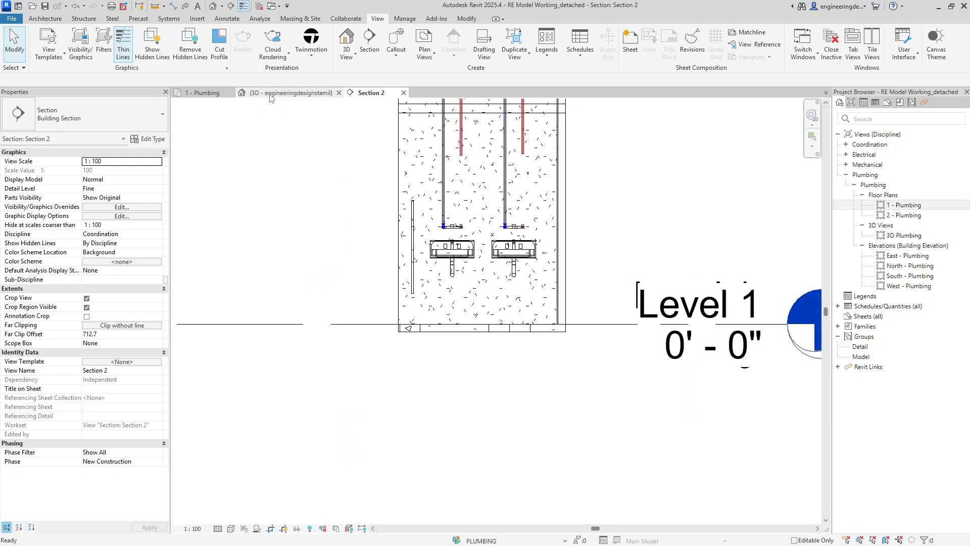
In the 3D view, trim the end sink's hot water drop and stub into a corner
left_click(272, 98)
scroll(224, 344, "up", 2)
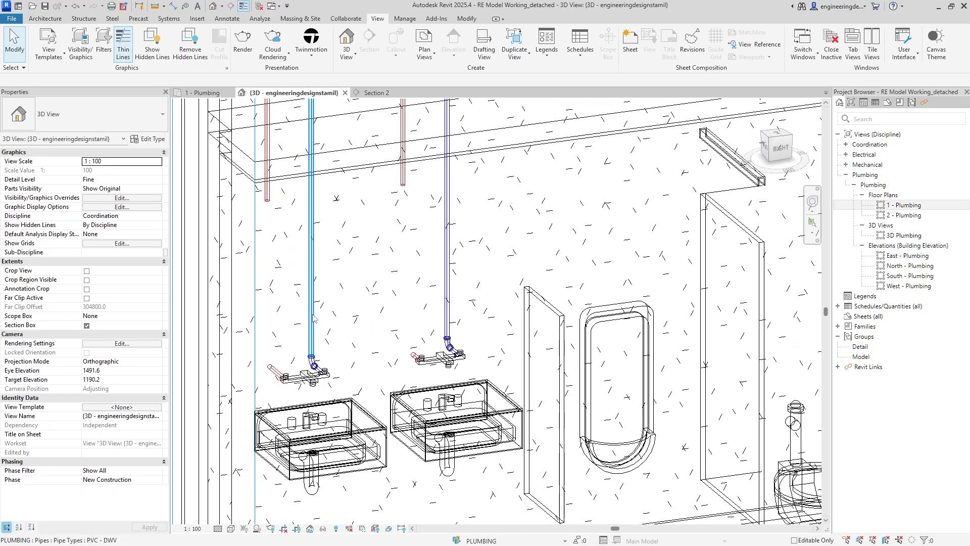
left_click(269, 201)
scroll(277, 373, "up", 4)
left_click(275, 372)
scroll(269, 367, "down", 3)
Trim the other hot water drop and the stub of the sink nearest the urinal into a corner, and review both sinks
middle_click_drag(363, 273, 310, 384)
left_click(363, 260)
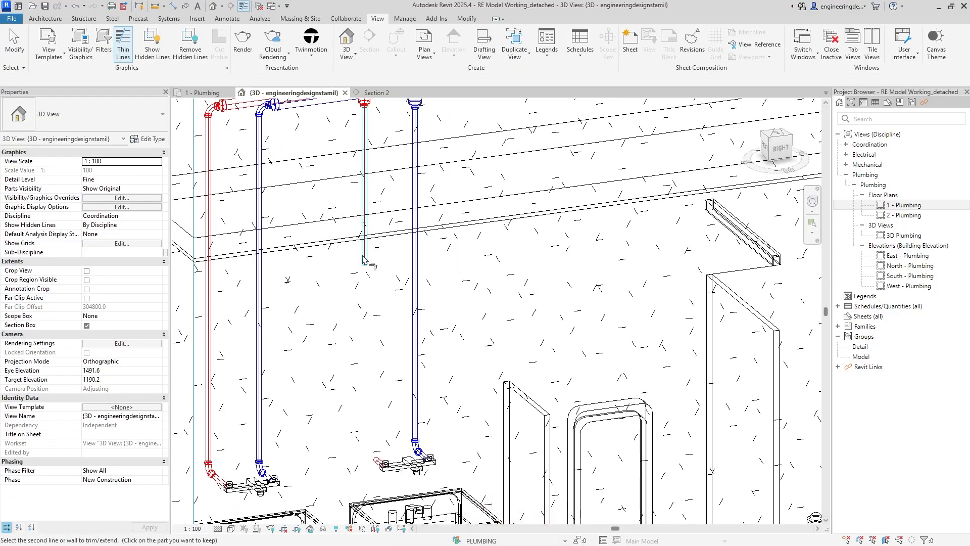
left_click(388, 402)
key("Escape")
scroll(386, 356, "down", 5)
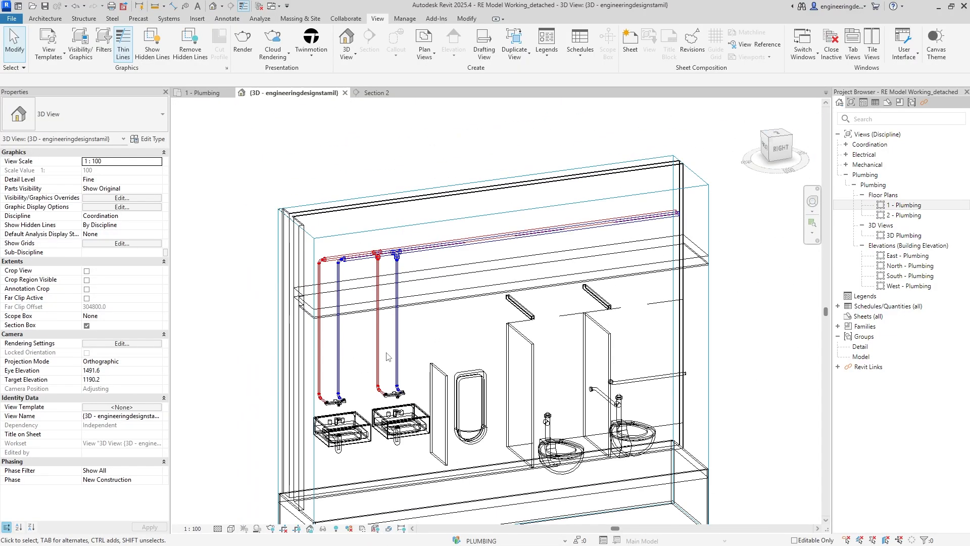
Examine both sinks' water supply connections in the 3D view and highlight the complete connected pipe network
middle_click_drag(487, 347, 404, 433, "shift")
scroll(399, 434, "up", 3)
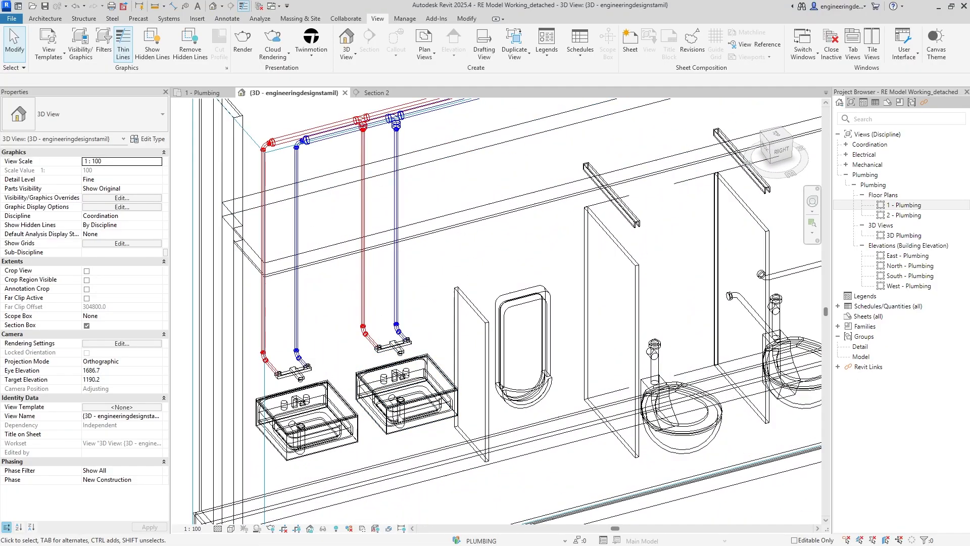
left_click(403, 404)
left_click(337, 390)
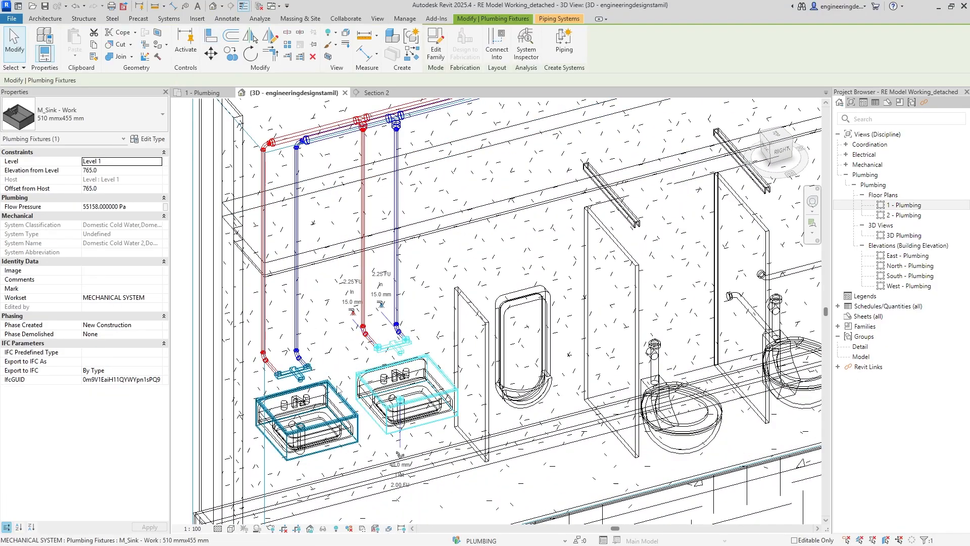
key("Escape")
scroll(495, 326, "down", 4)
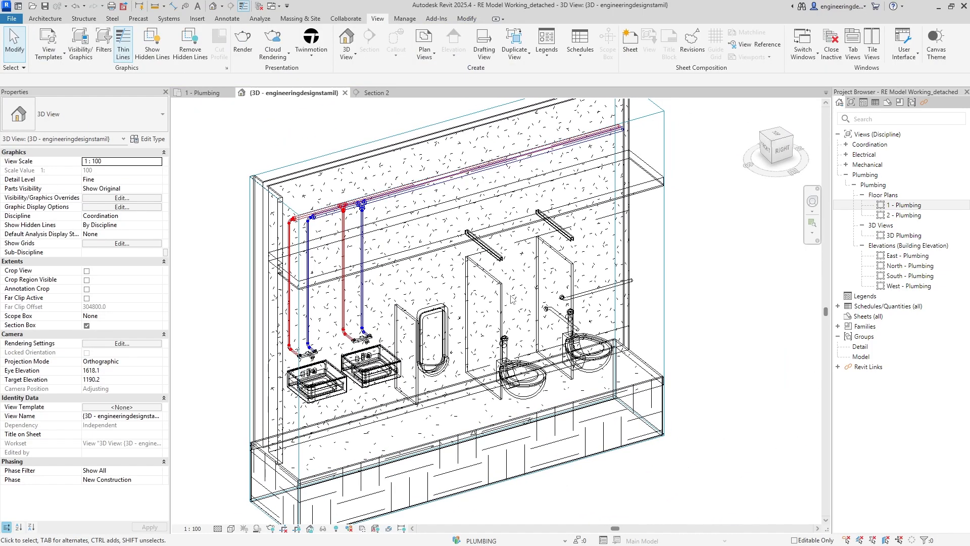
key("Tab")
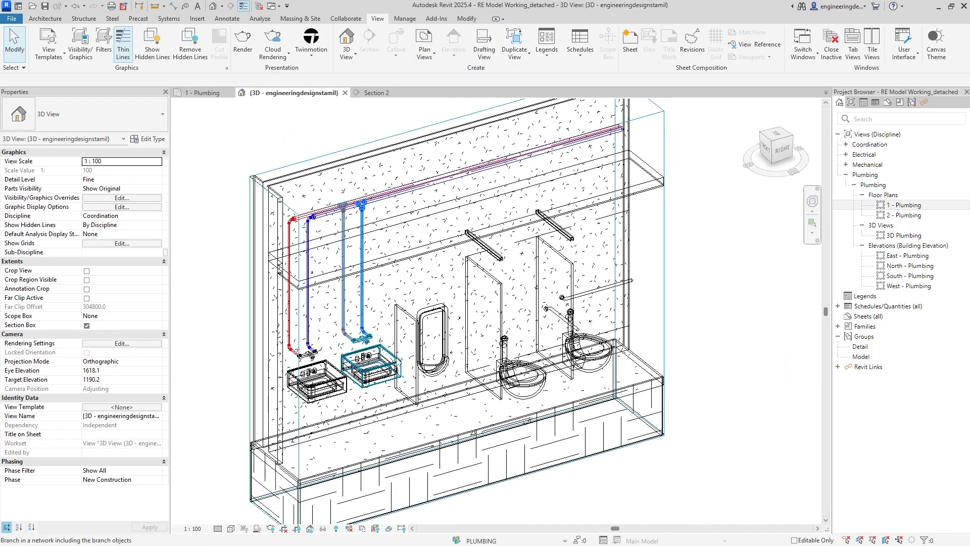
key("Tab")
left_click(398, 359)
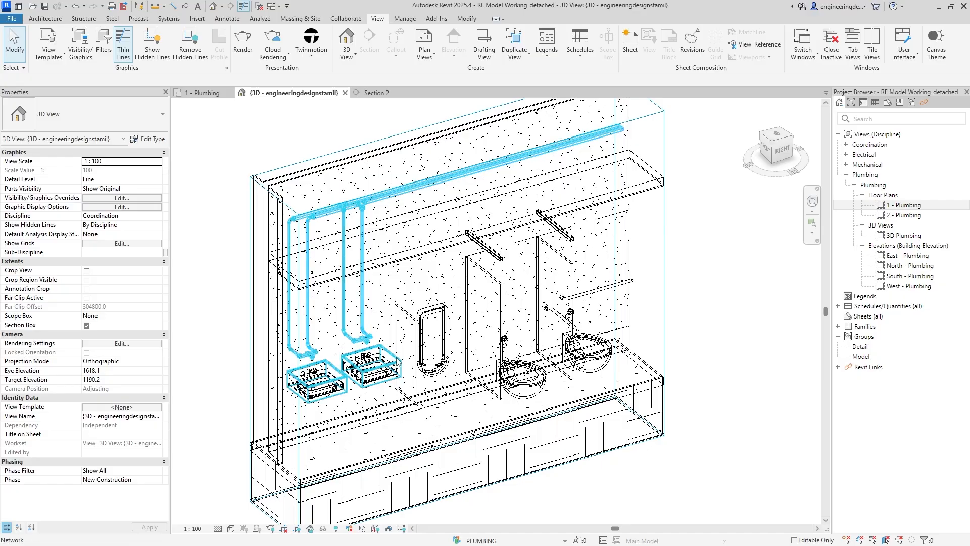
key("Escape")
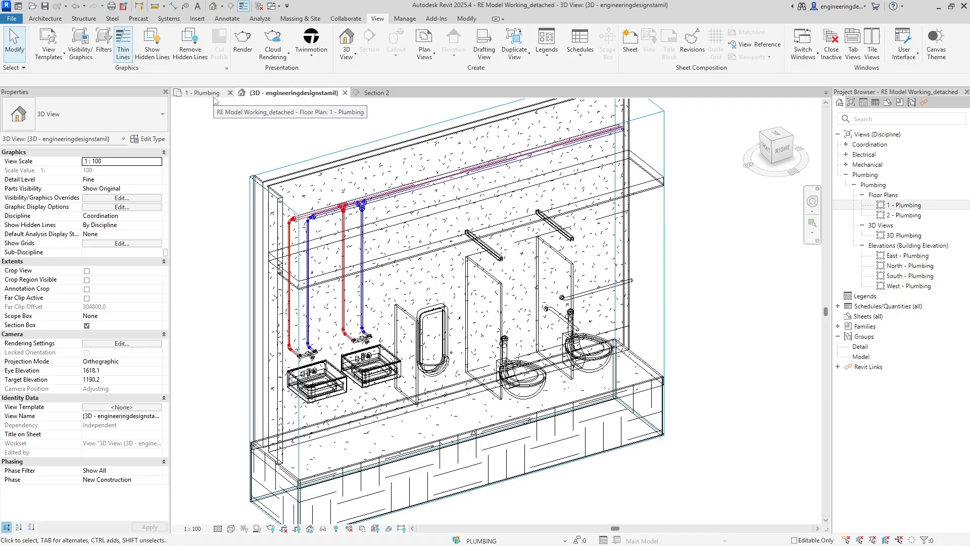
Change the 3D view's visual style to Shaded and bring the toilets and urinal into close view
key("s")
key("d")
mouse_move(519, 371)
middle_mouse_down()
mouse_move(465, 330)
mouse_move(489, 341)
mouse_move(468, 318)
mouse_move(483, 328)
middle_mouse_up()
scroll(457, 338, "up", 2)
middle_click_drag(469, 388, 497, 300)
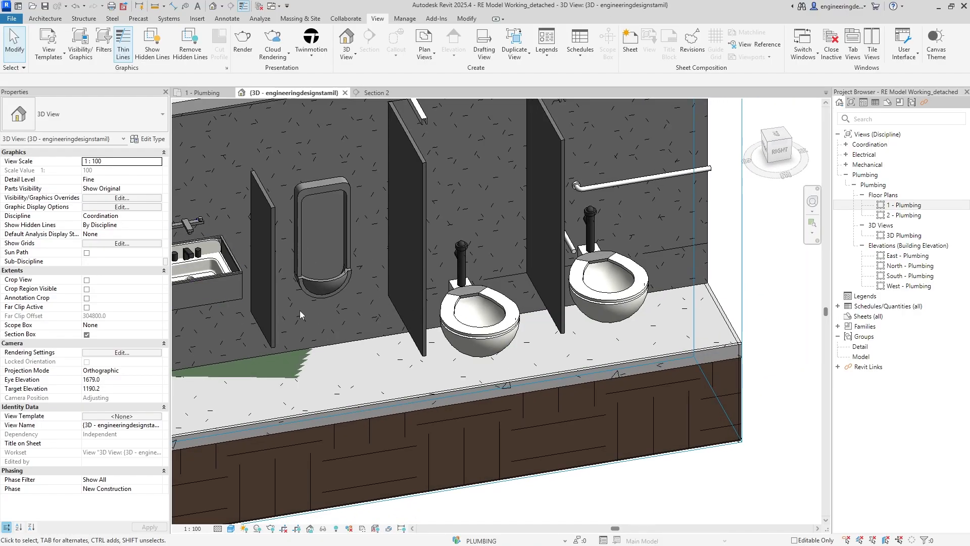
Review the restroom fixtures in the shaded 3D view and check the end sink's drain connector from a low angle
key("alt+Tab")
left_click(331, 277)
scroll(467, 297, "down", 2)
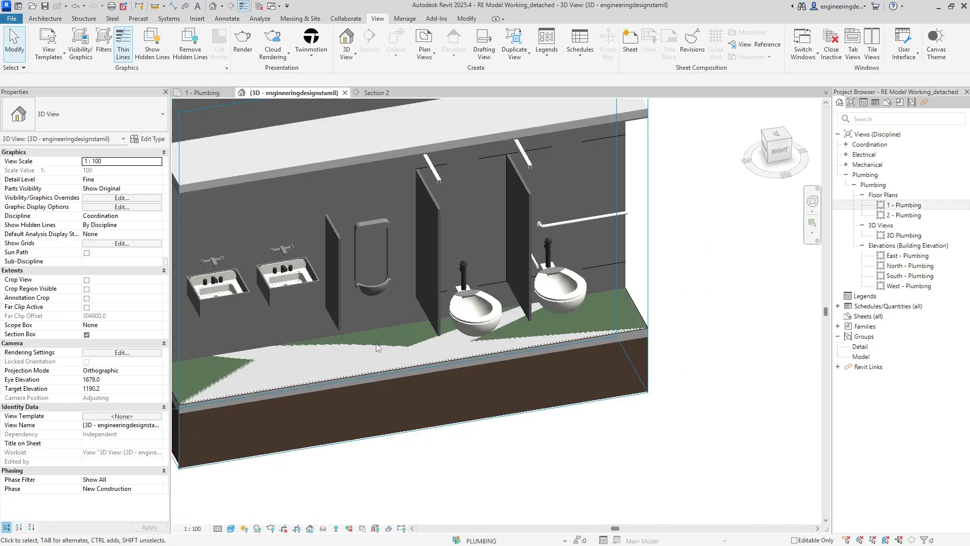
scroll(382, 344, "up", 3)
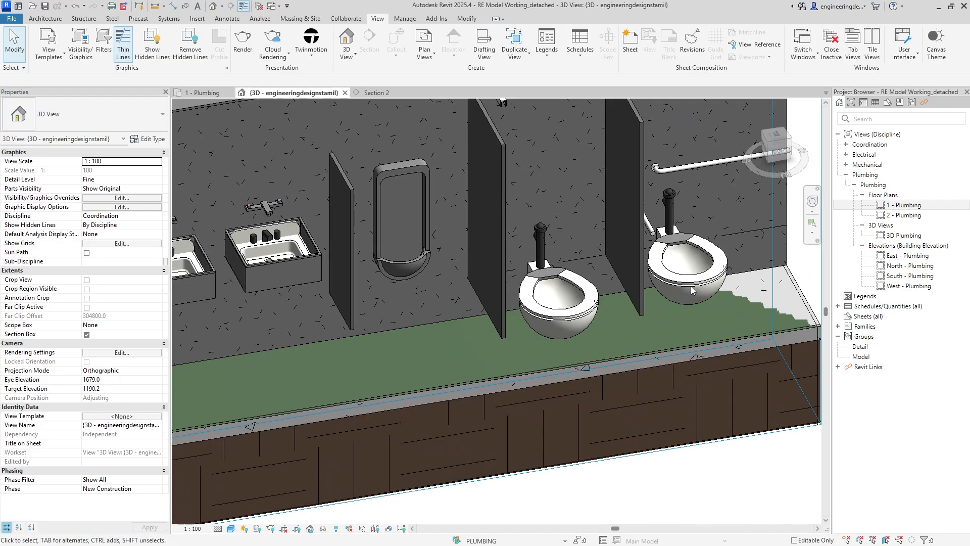
scroll(532, 295, "down", 3)
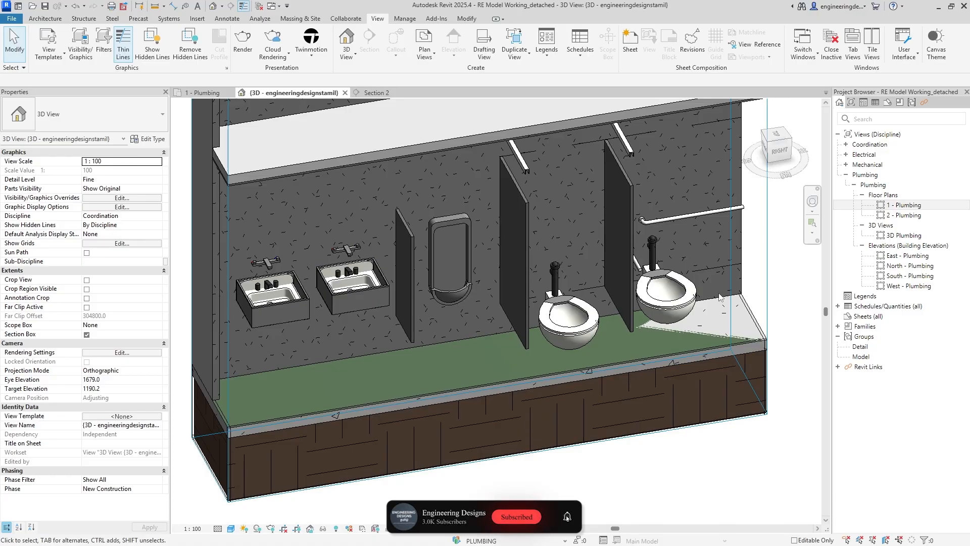
middle_click_drag(720, 297, 461, 292, "shift")
scroll(269, 363, "up", 2)
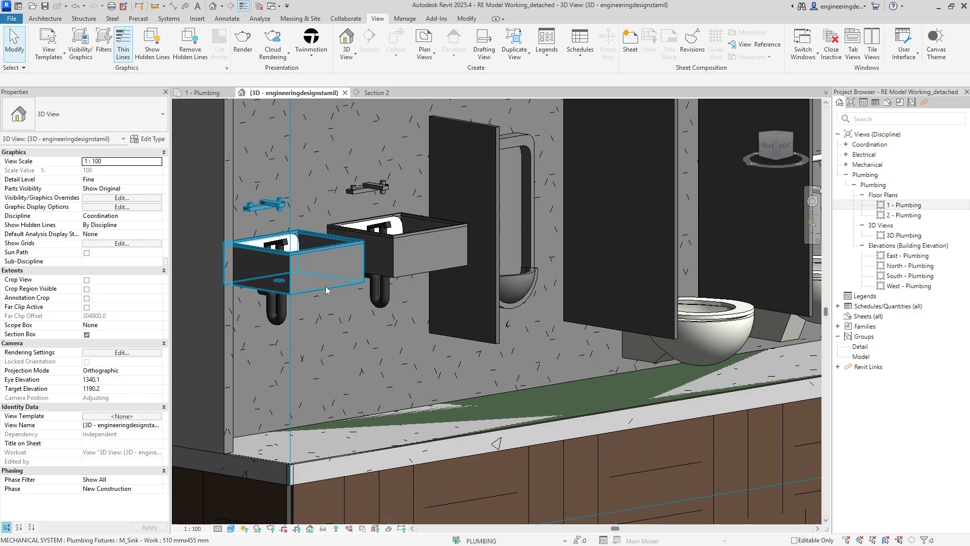
left_click(325, 286)
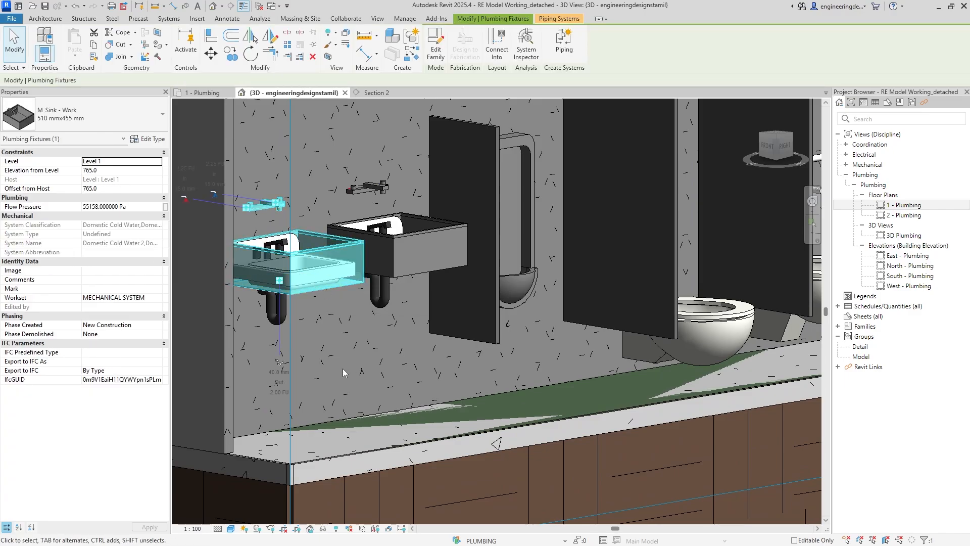
Examine the drain connector and trap of the sink nearest the urinal in Section 2 and from below in 3D
left_click(380, 92)
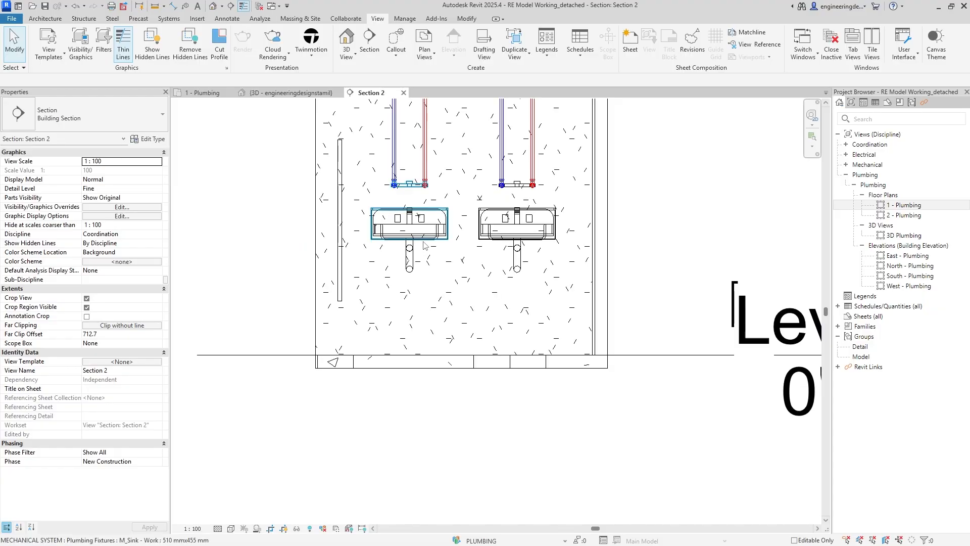
left_click(423, 247)
scroll(404, 247, "up", 3)
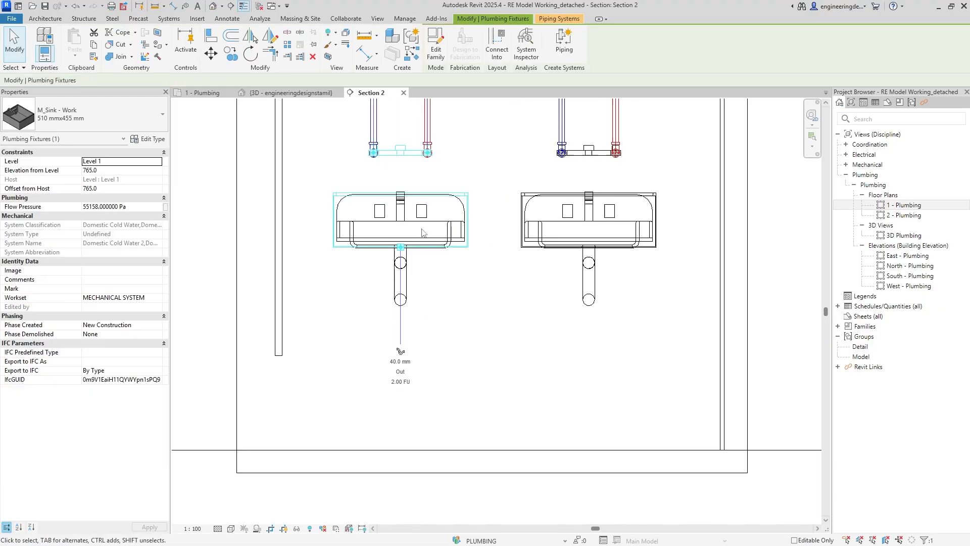
scroll(404, 252, "down", 3)
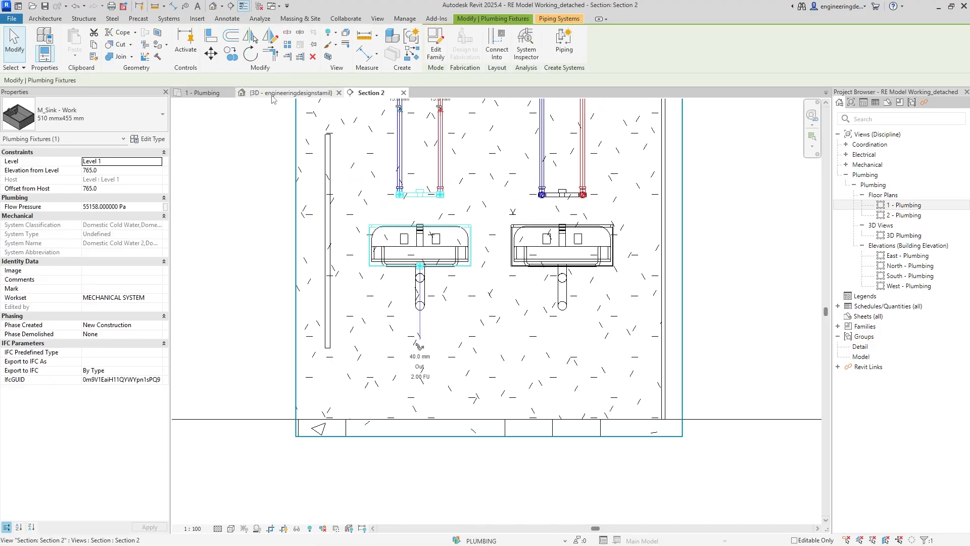
key("ctrl+Tab")
middle_click_drag(283, 338, 271, 275, "shift")
scroll(271, 275, "up", 2)
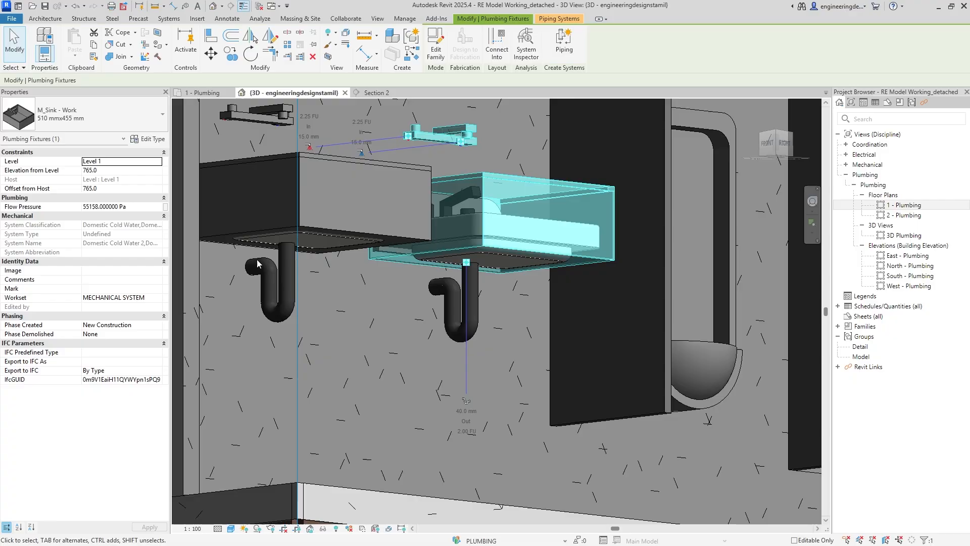
In Section 2, draw a 40 mm PVC - DWV pipe about 240 mm straight down from the drain connector of the sink nearest the urinal
left_click(204, 94)
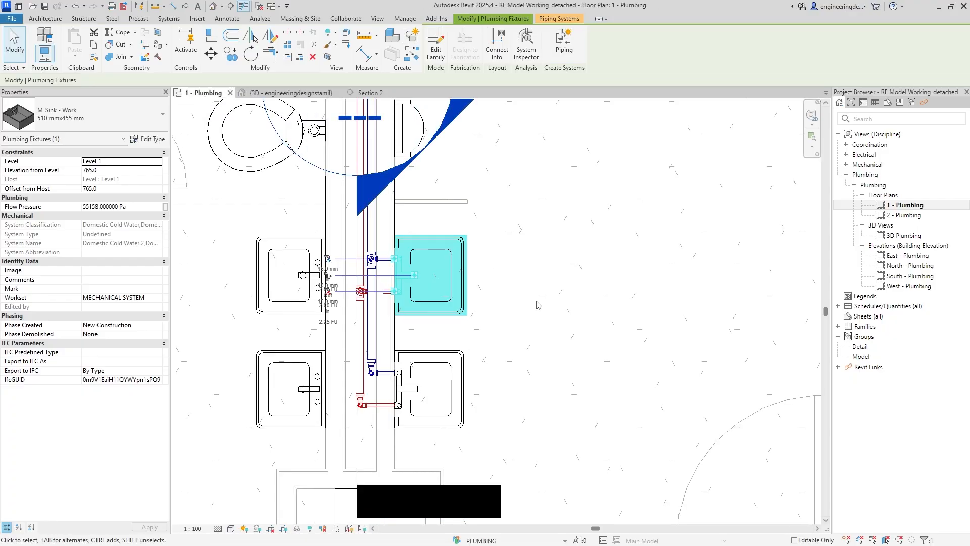
key("Escape")
left_click(370, 94)
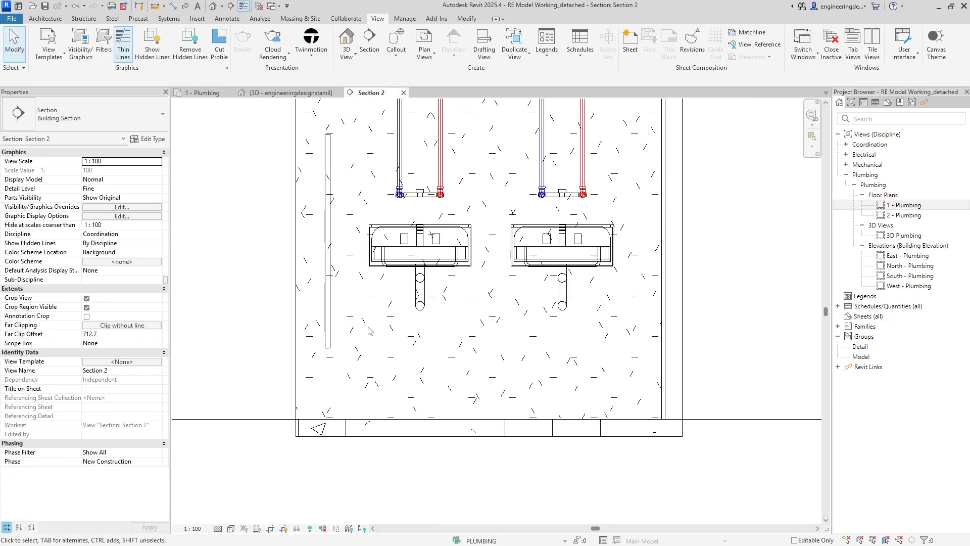
left_click(421, 265)
right_click(421, 268)
left_click(445, 247)
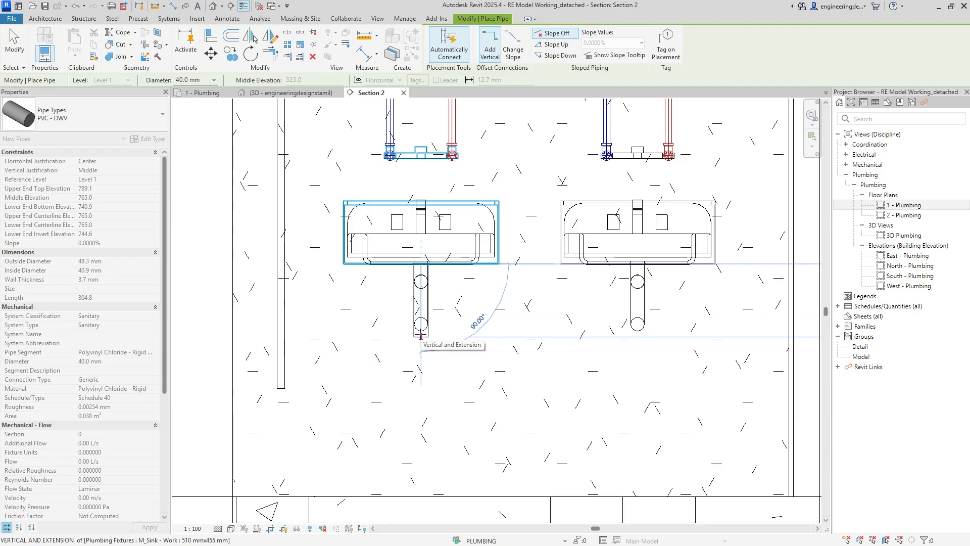
left_click(421, 336)
key("Escape")
Inspect the new drain pipe's position against the sink trap from below in the 3D view
left_click(287, 93)
middle_click_drag(533, 377, 463, 348, "shift")
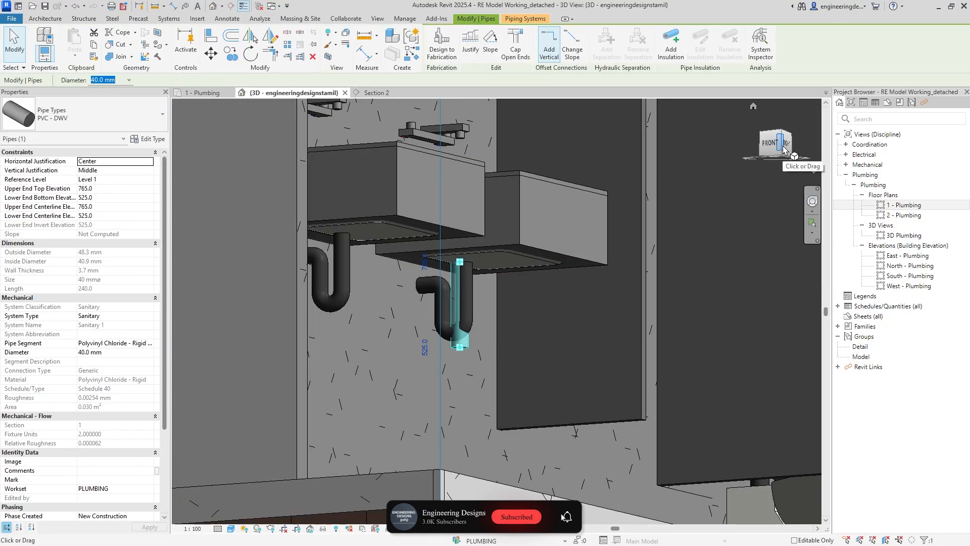
scroll(470, 260, "up", 2)
middle_click_drag(470, 261, 512, 268)
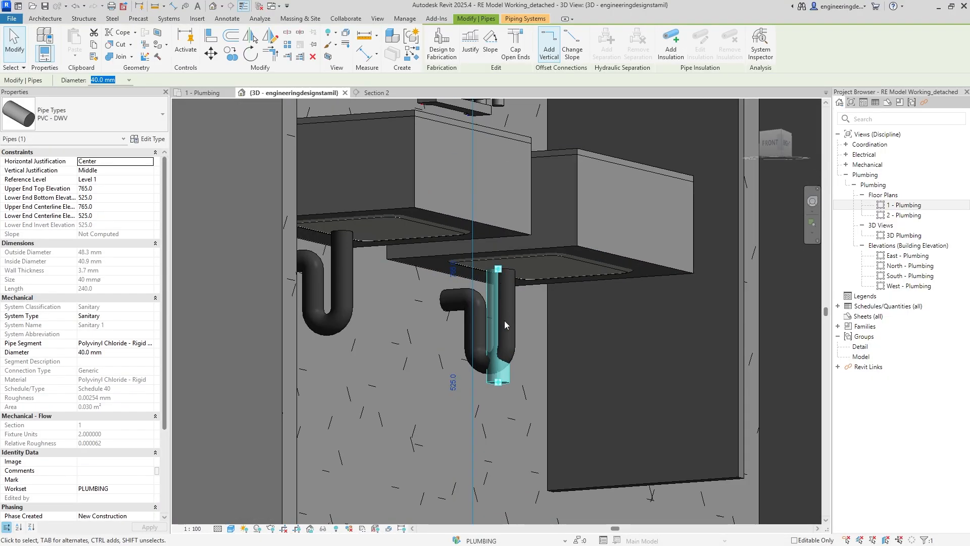
middle_click_drag(498, 394, 472, 404, "shift")
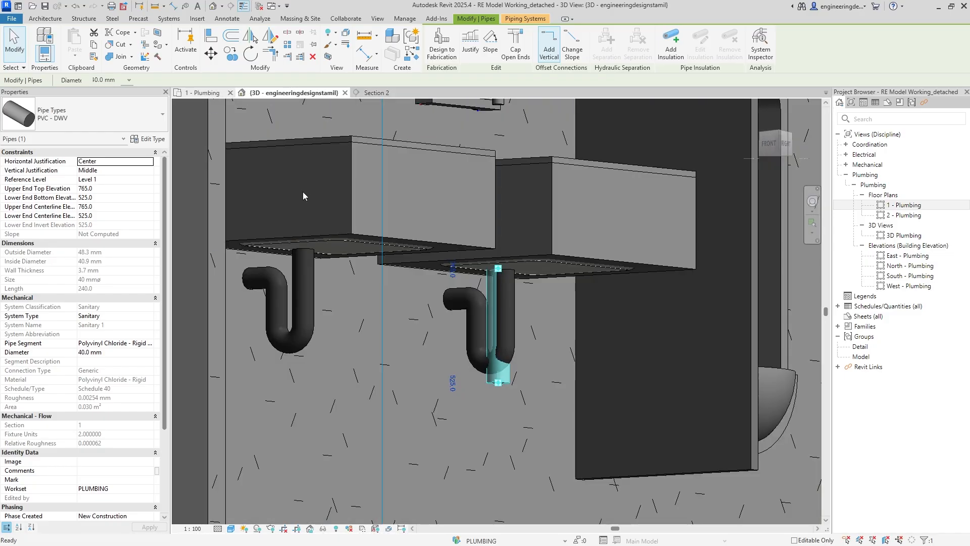
key("Escape")
In the 1 - Plumbing plan, cut a section across the sink nearest the urinal and shorten its depth to about 372 mm
scroll(414, 280, "up", 1)
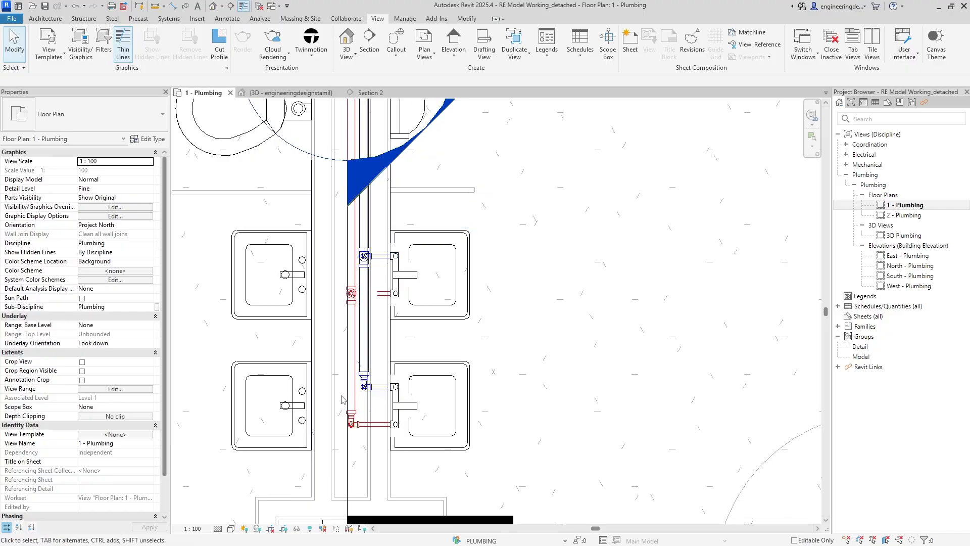
left_click(369, 41)
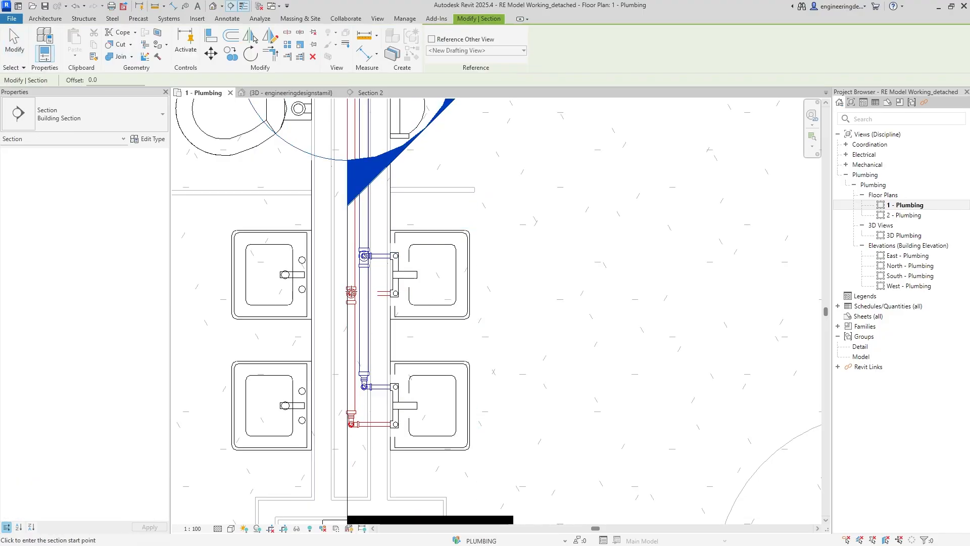
left_click(313, 284)
left_click(598, 284)
key("Escape")
scroll(502, 349, "down", 2)
middle_click_drag(496, 368, 479, 489)
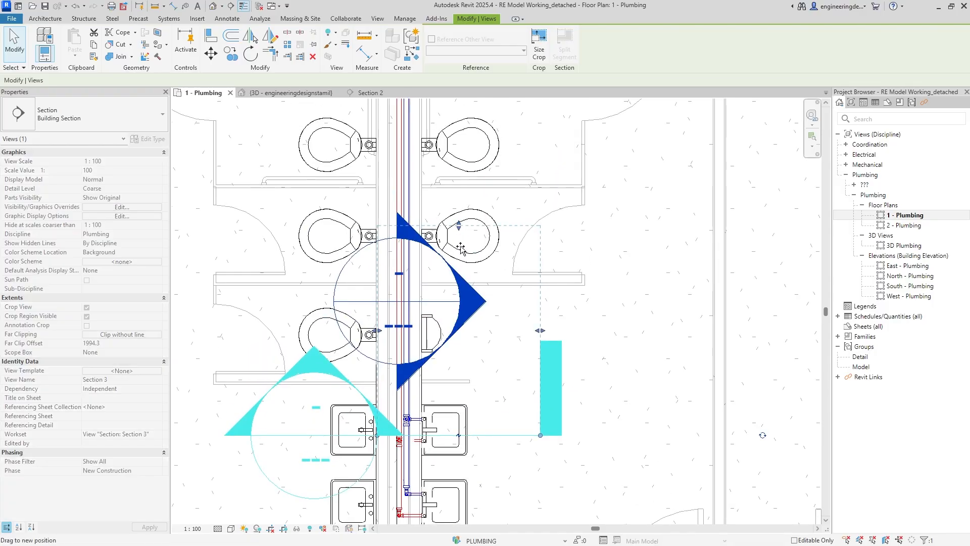
Open the new section view through the sink and set its detail level to Fine
right_click(483, 434)
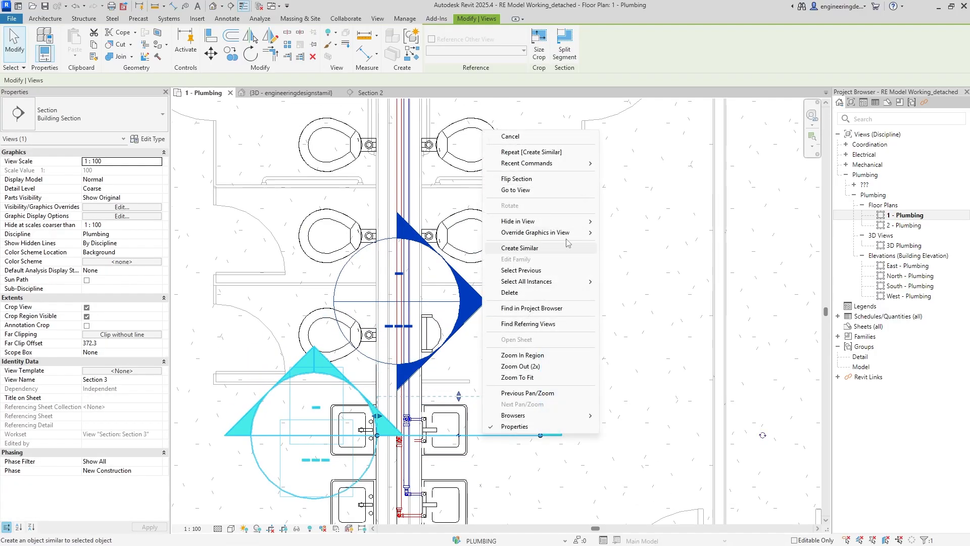
left_click(526, 190)
scroll(437, 320, "up", 4)
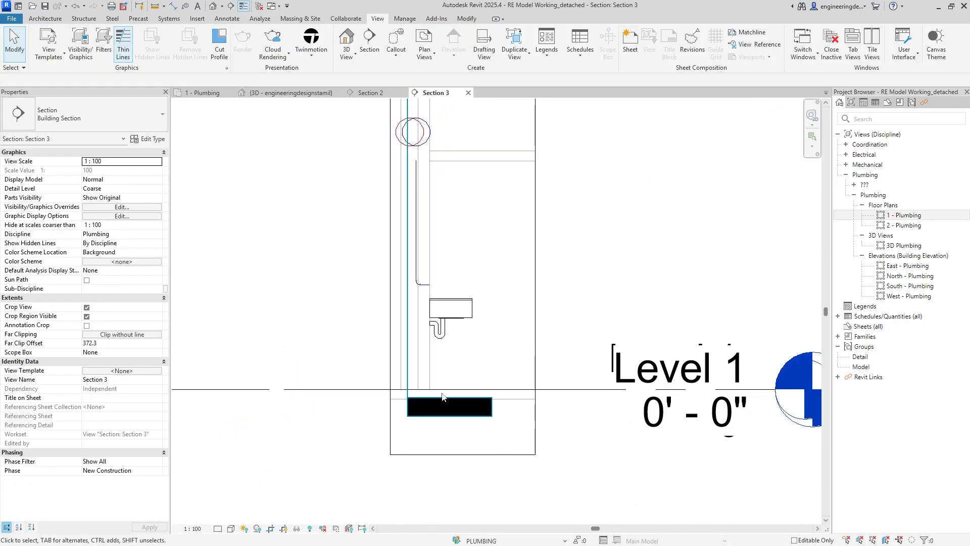
left_click(218, 529)
left_click(230, 521)
scroll(442, 326, "up", 2)
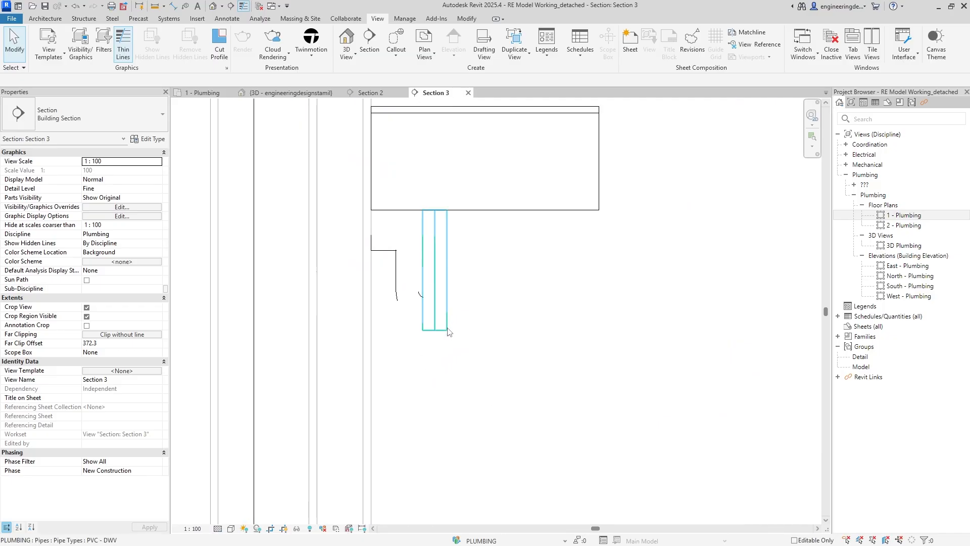
Set the sink section's visual style to Wireframe
left_click(436, 325)
key("Escape")
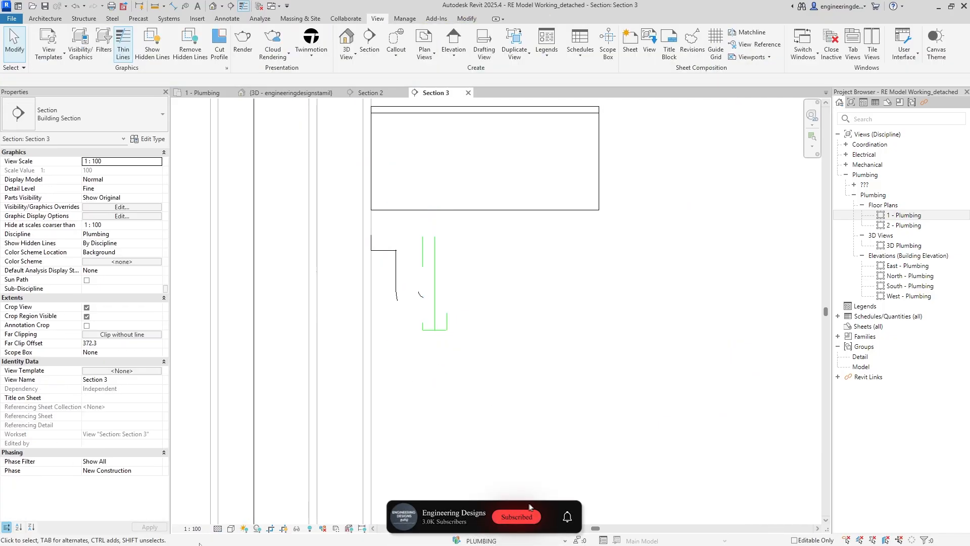
left_click(231, 529)
left_click(268, 466)
scroll(513, 329, "down", 2)
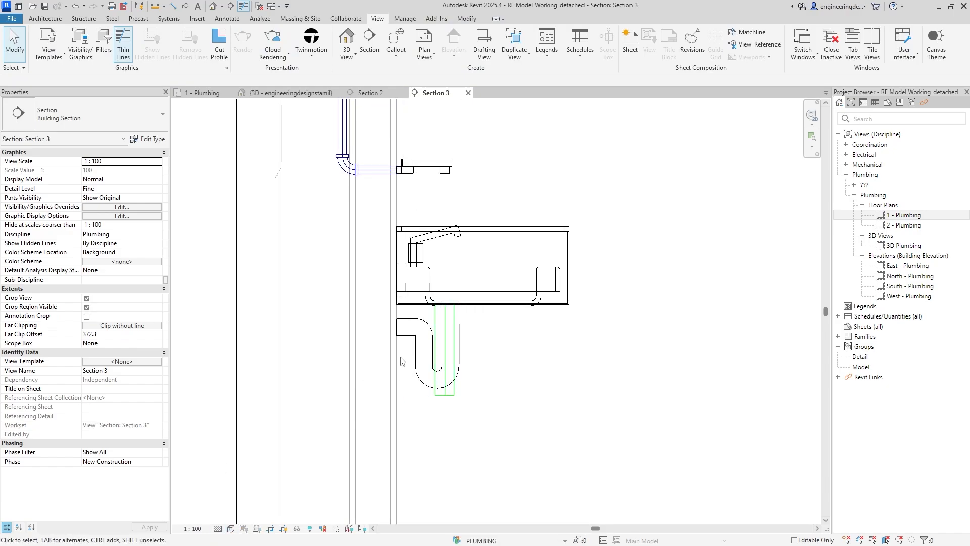
Compare the vertical drain pipe with the sink's drain connector and trap in Section 3
scroll(400, 361, "down", 1)
middle_click_drag(400, 361, 416, 369)
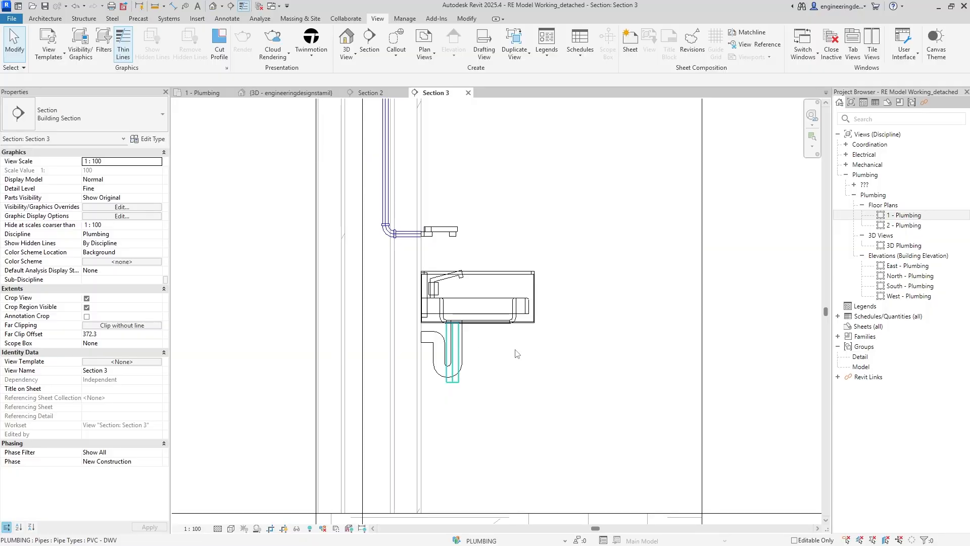
scroll(452, 324, "up", 4)
left_click(504, 324)
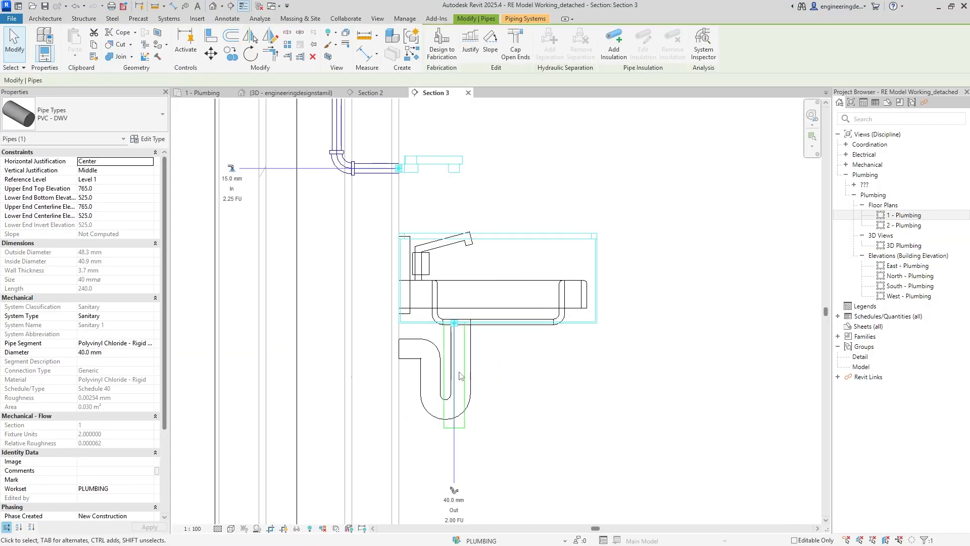
left_click(464, 418)
left_click(529, 407)
scroll(358, 383, "down", 1)
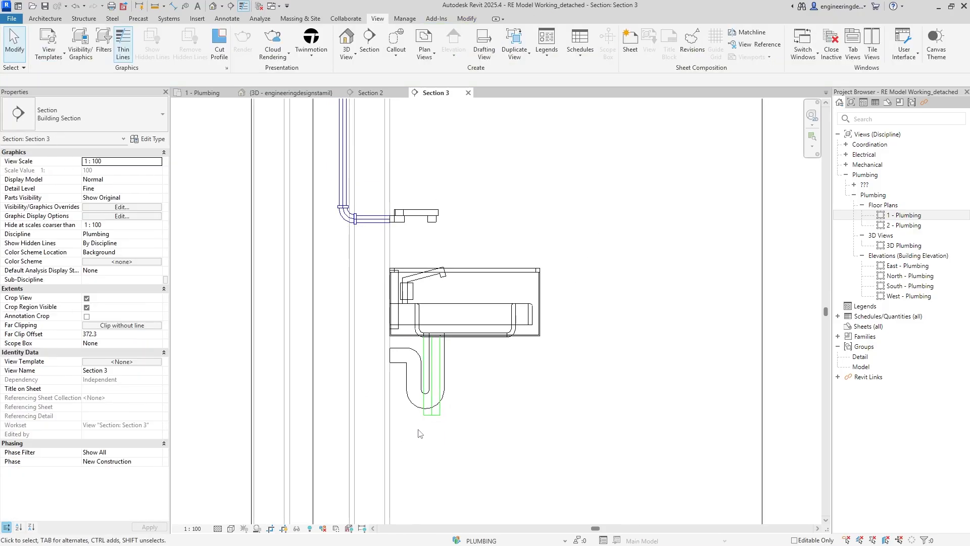
Draw a vertical 40 mm PVC - DWV pipe behind the sink wall, from about 641 mm down to about -39 mm elevation
left_click(432, 411)
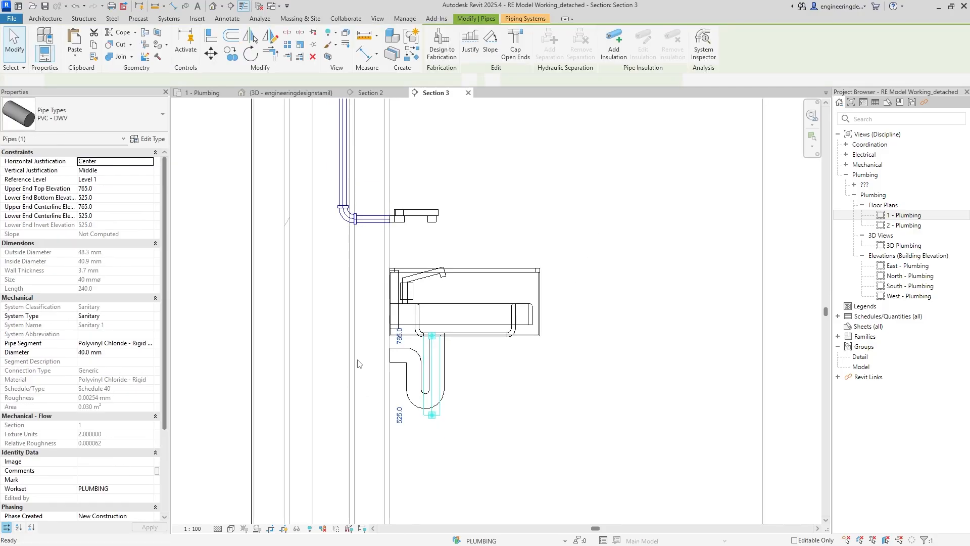
key("c")
key("s")
scroll(387, 399, "down", 2)
middle_click_drag(387, 399, 386, 315)
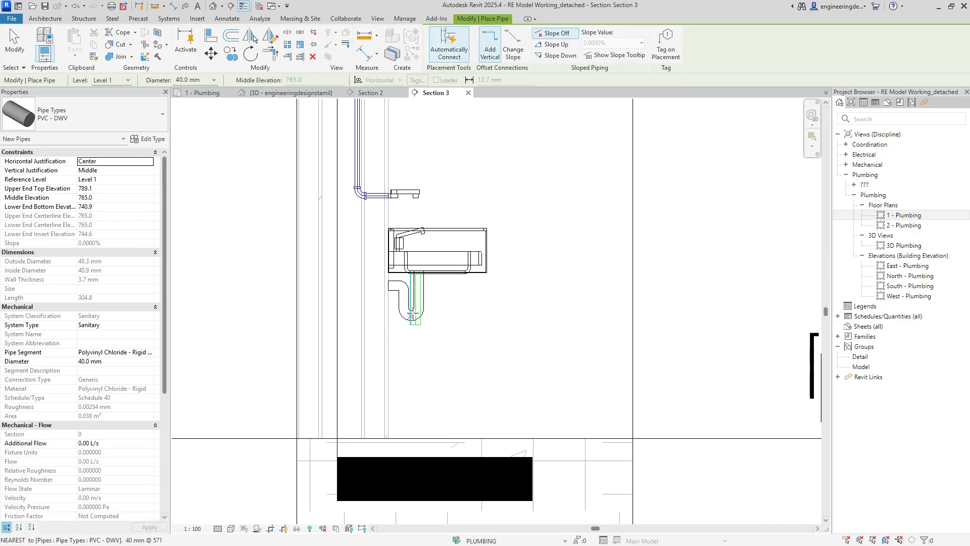
left_click(350, 444)
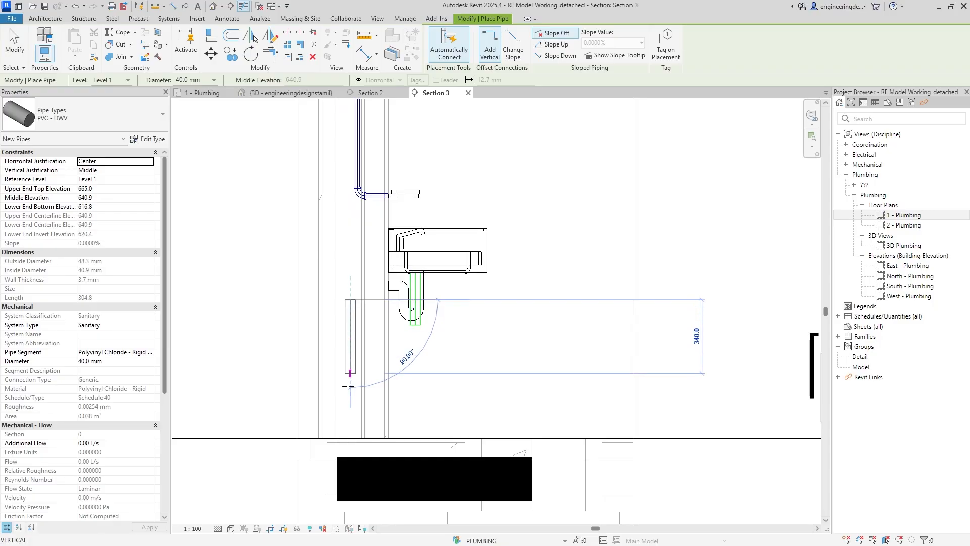
key("Escape")
key("Escape")
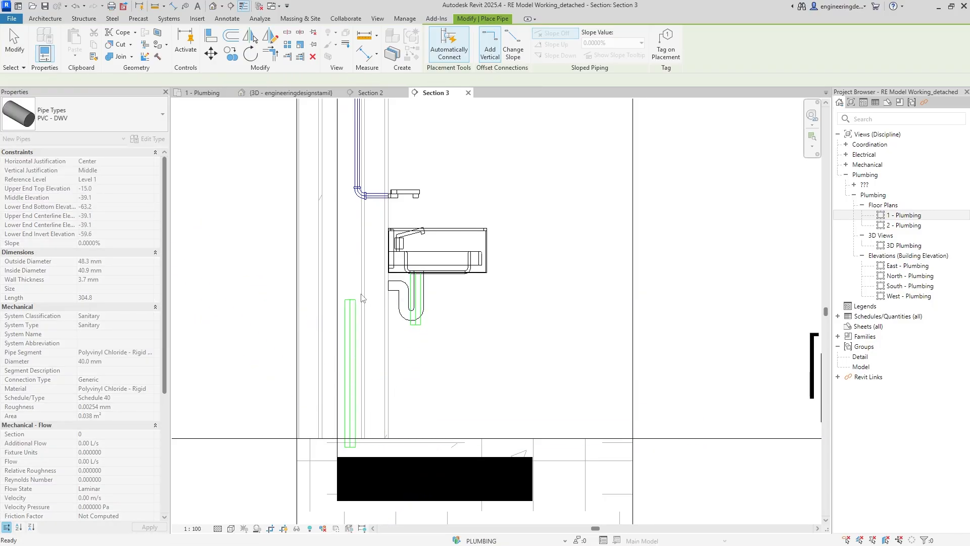
Stretch the upper end of the new vertical pipe up to about 701 mm elevation
scroll(361, 293, "up", 2)
left_click(343, 305)
left_click_drag(342, 304, 342, 281)
Continue the pipe from its upper end horizontally through the wall and down to about 525 mm elevation beside the trap
right_click(342, 282)
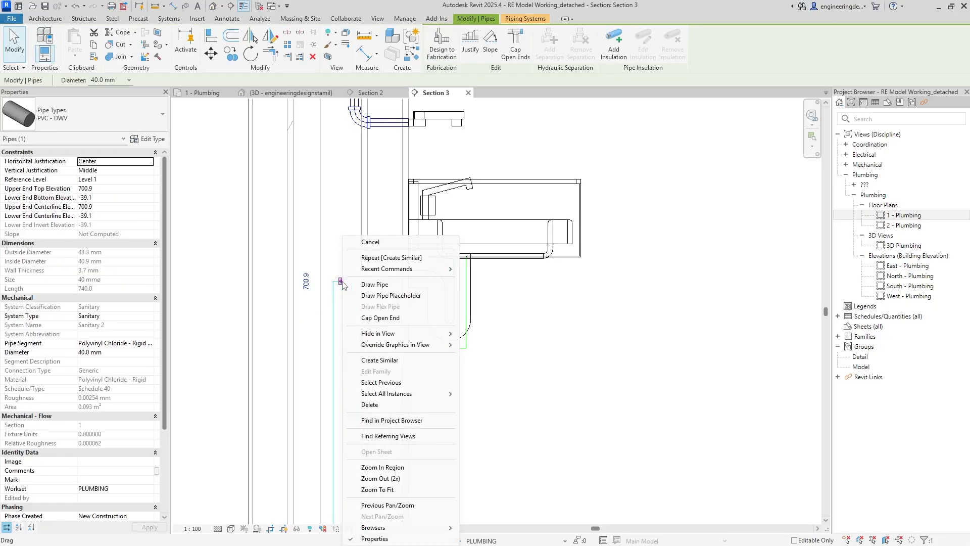
key("Escape")
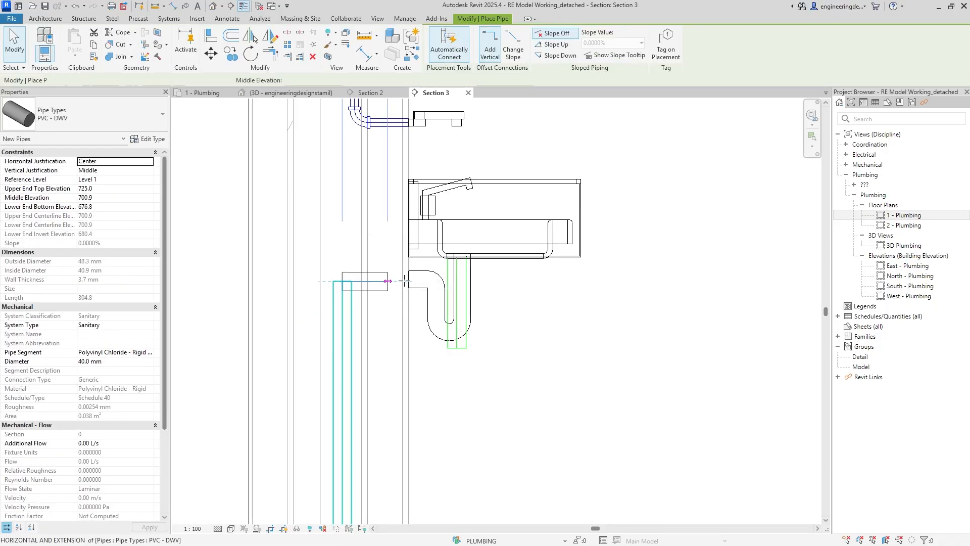
left_click(423, 282)
left_click(425, 349)
key("Escape")
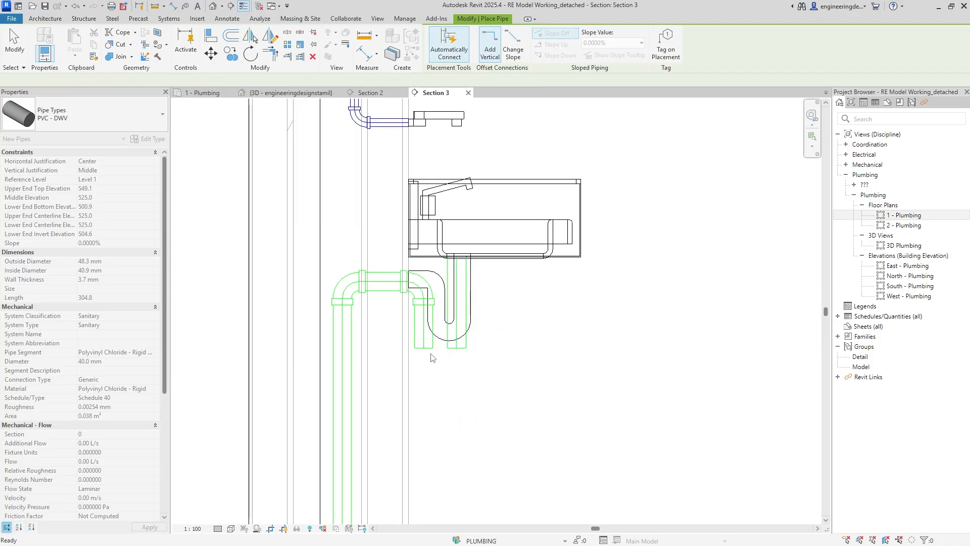
key("Escape")
Extend the short drop's lower end with a horizontal pipe about 103 mm long beneath the sink's trap
left_click(424, 348)
right_click(424, 349)
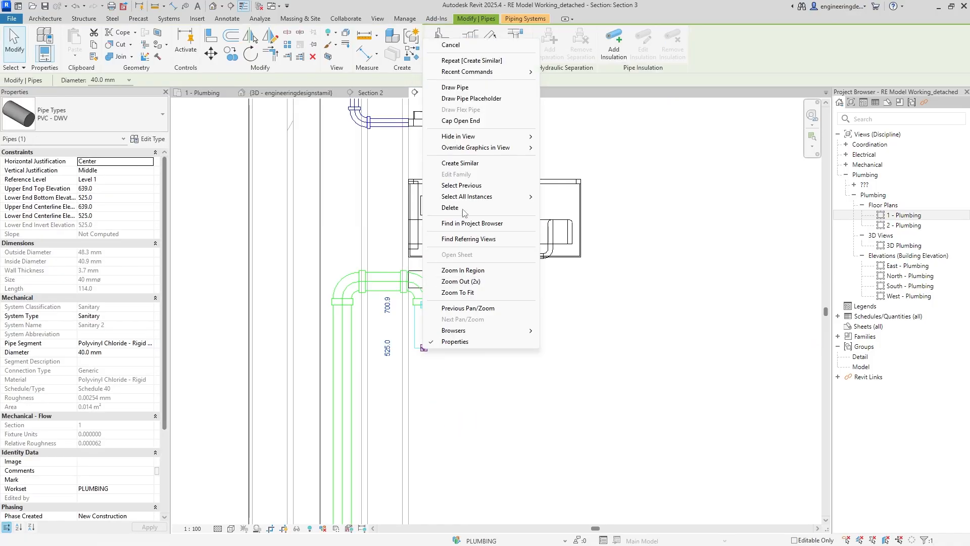
left_click(457, 89)
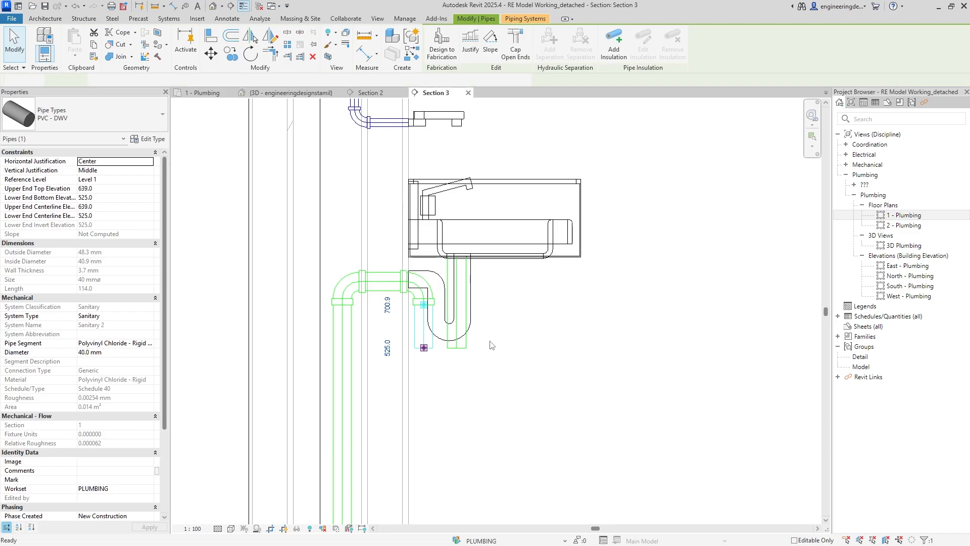
left_click(486, 348)
key("Escape")
key("Escape")
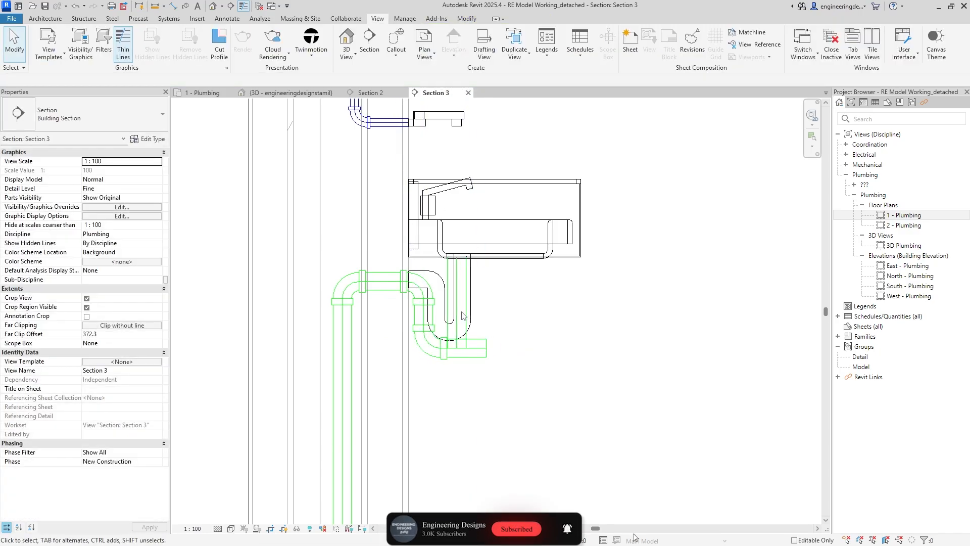
Delete the original vertical drain pipe beneath the sink
left_click(468, 310)
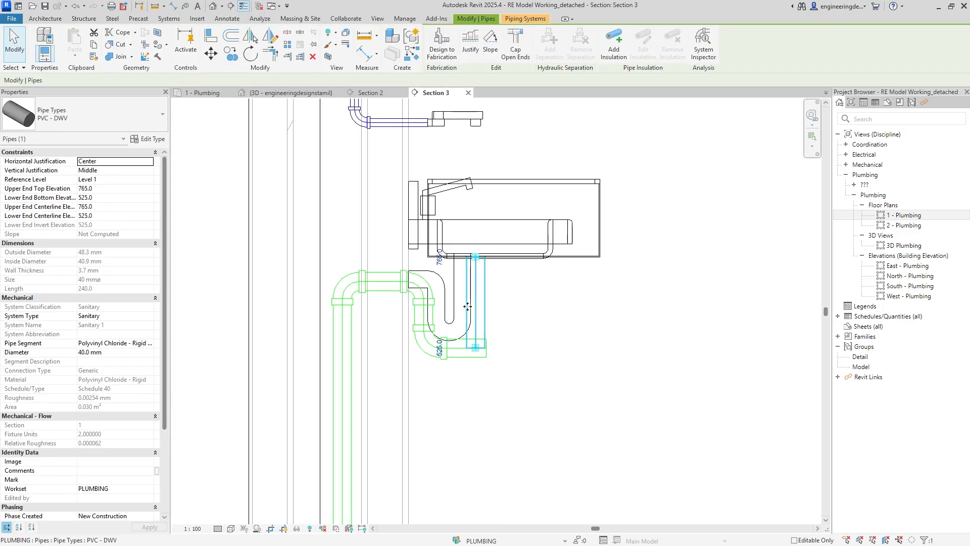
left_click(512, 304)
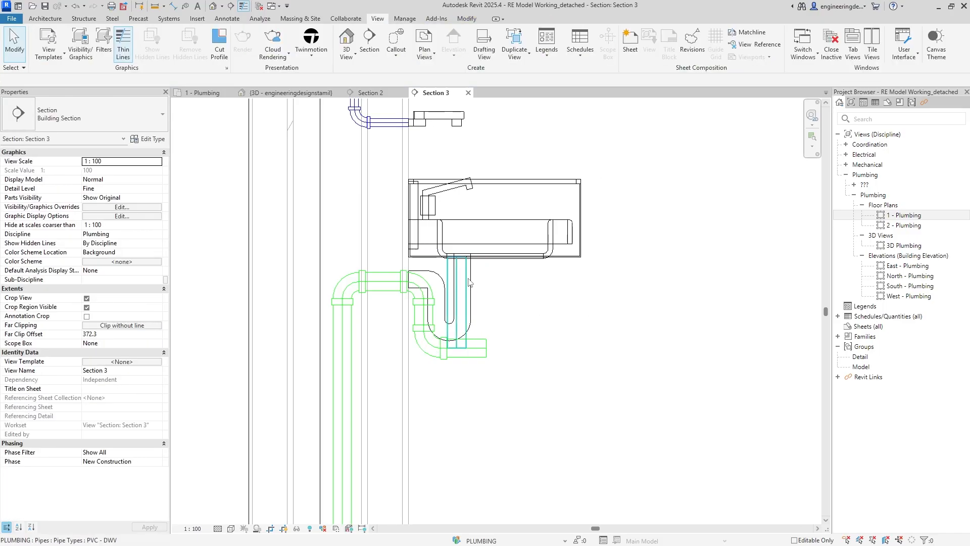
left_click(470, 283)
key("Delete")
Draw a pipe from the open end under the trap vertically up to about 735 mm elevation, near the sink's underside
right_click(486, 348)
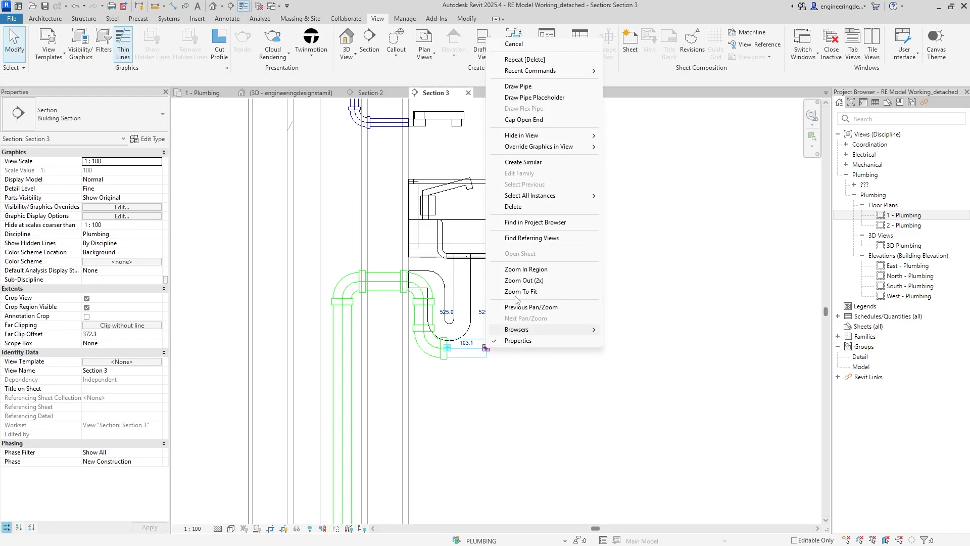
left_click(526, 97)
key("Escape")
key("Escape")
left_click(488, 348)
right_click(488, 348)
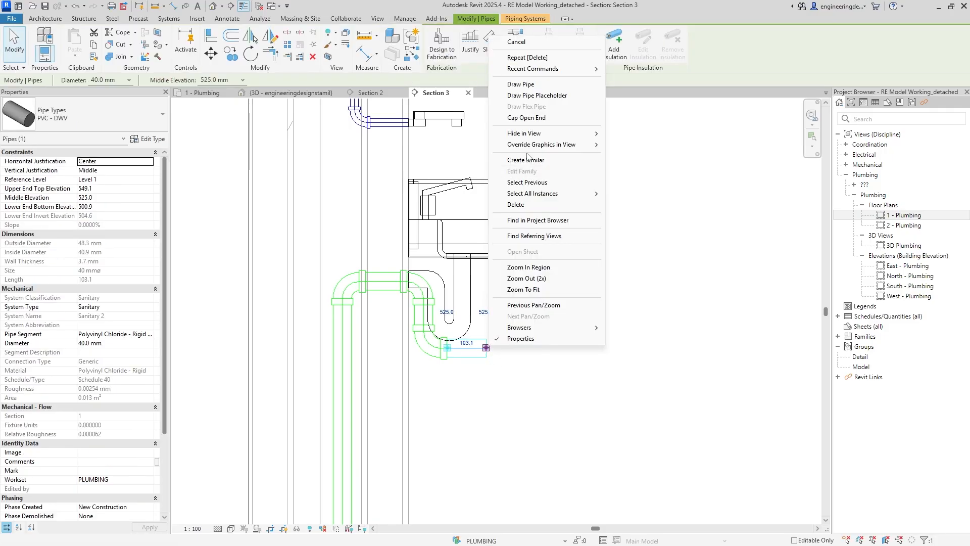
key("Escape")
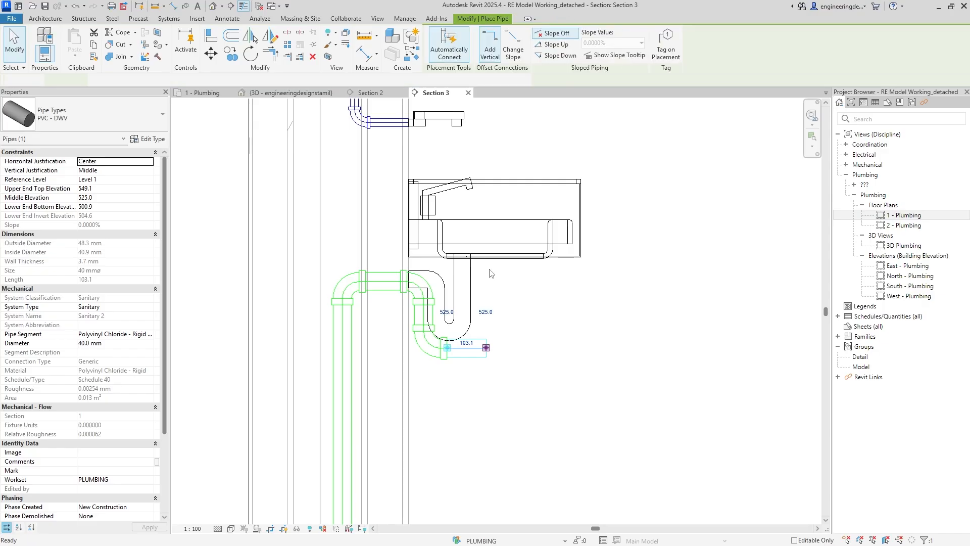
left_click(486, 269)
key("Escape")
key("Escape")
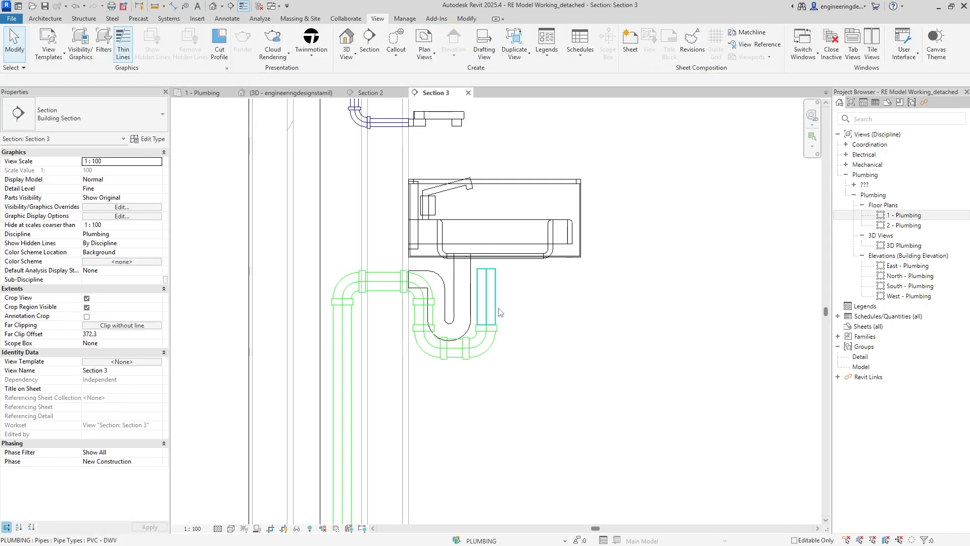
Nudge the vertical pipe under the sink towards the wall until the trap's two lower bends nearly meet
left_click(498, 308)
key("Left")
key("Left")
key("Left")
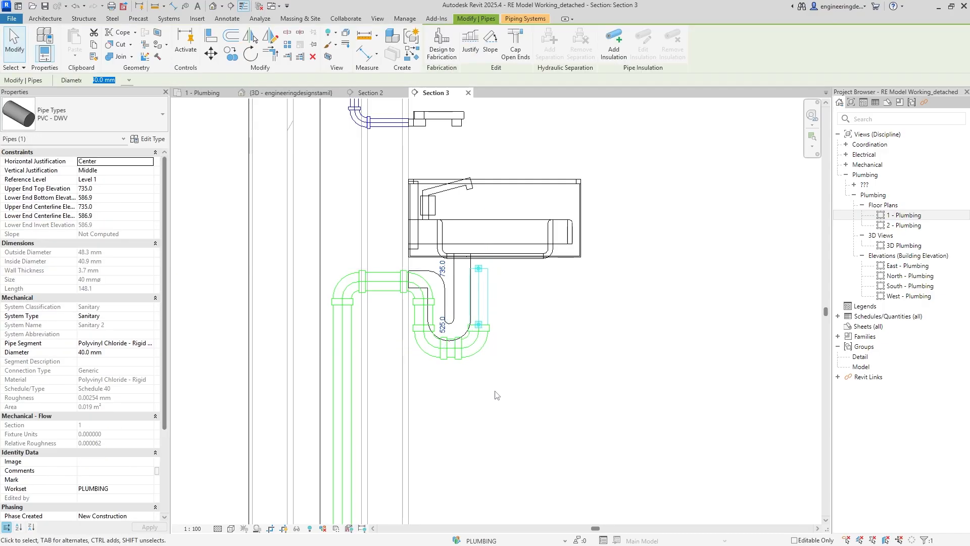
key("Left")
key("Left")
key("Left")
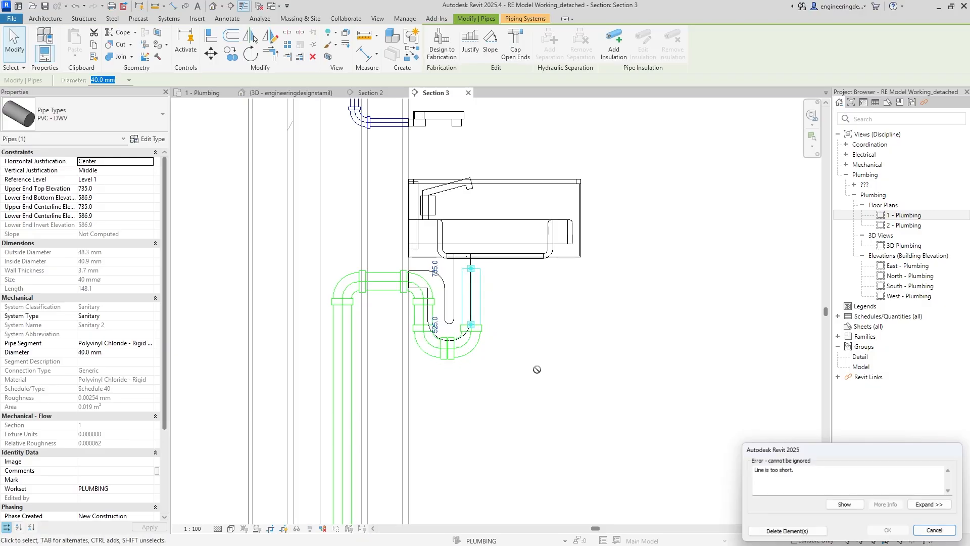
left_click(938, 532)
key("Escape")
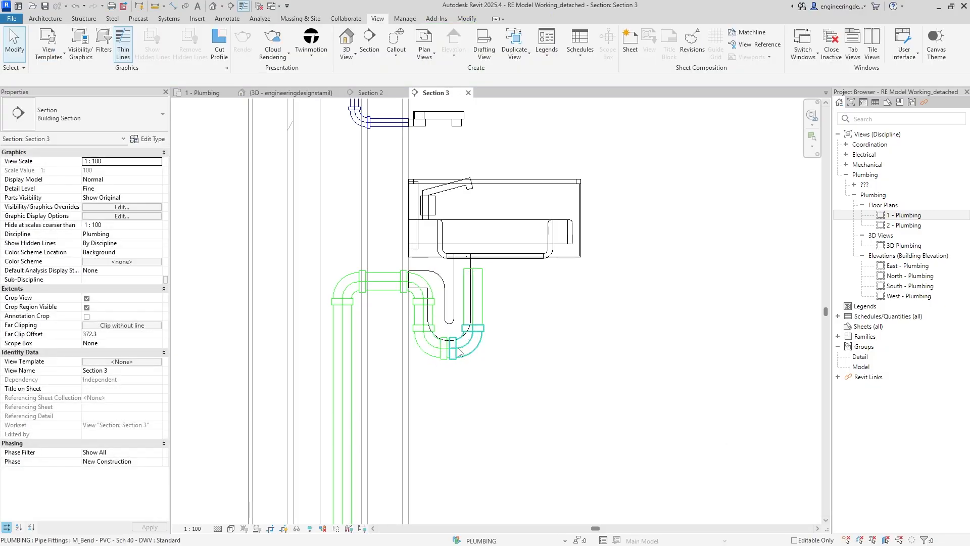
Select the upper horizontal pipe with its two bends and nudge it down as far as the lower trap bend allows
scroll(453, 347, "up", 3)
left_click(473, 365)
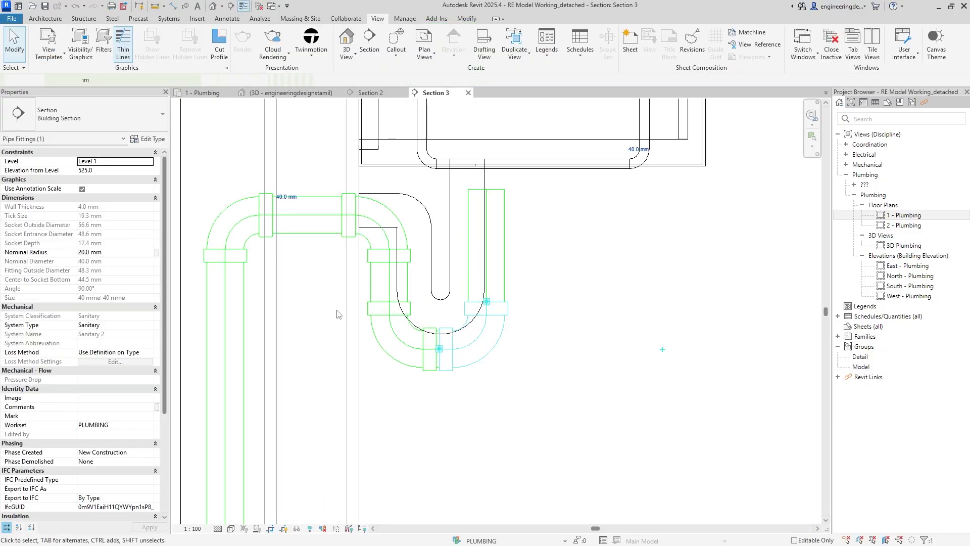
key("Escape")
scroll(328, 274, "down", 2)
left_click_drag(234, 185, 391, 275)
key("Left")
key("Left")
key("Right")
key("Down")
key("Down")
key("Down")
key("Down")
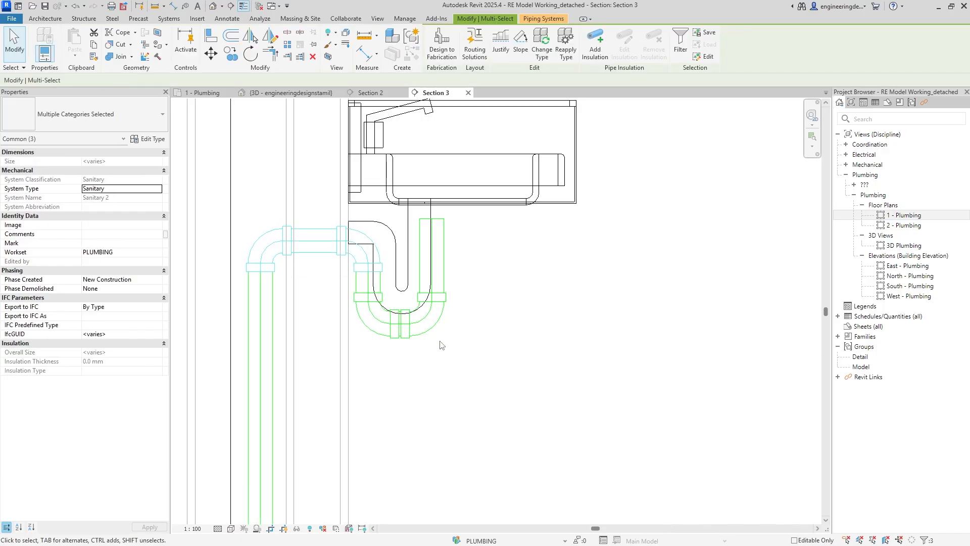
key("Down")
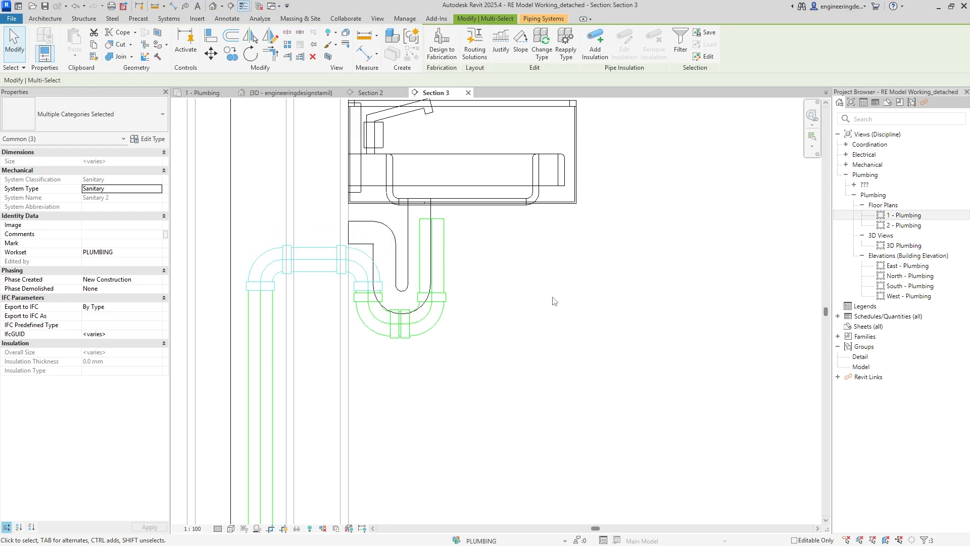
left_click(939, 532)
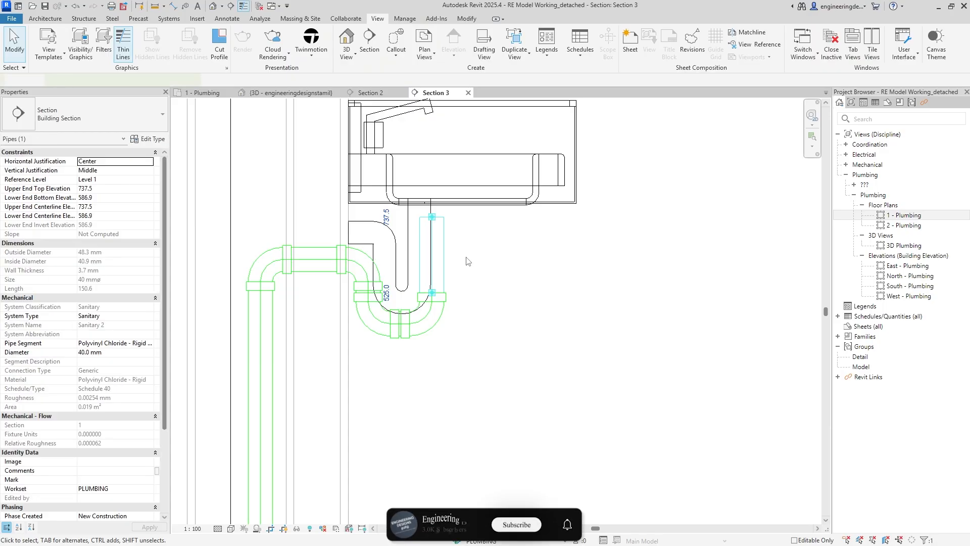
Raise the top end of the vertical pipe beneath the sink to meet the sink's underside
key("Up")
key("Up")
key("Up")
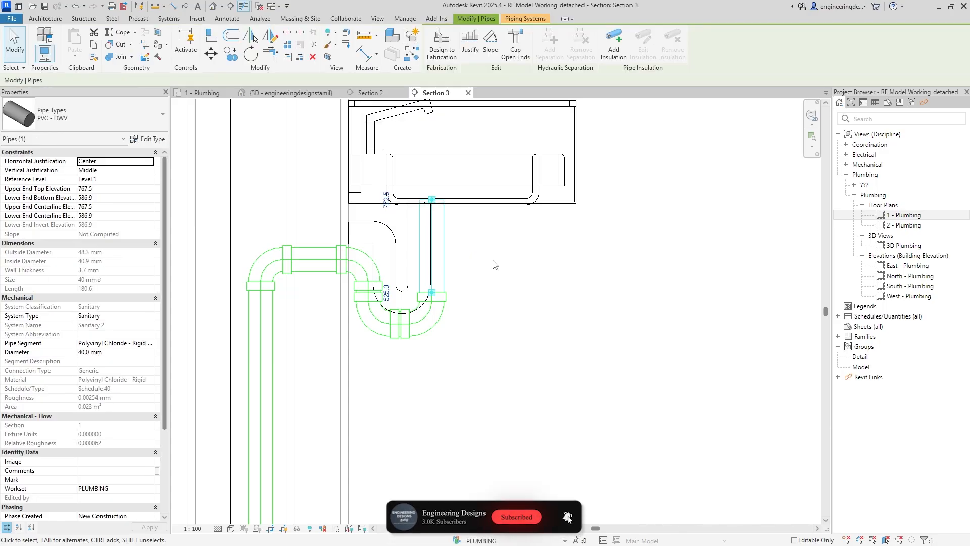
left_click(481, 265)
Draw a horizontal 40 mm drain pipe about 1380 mm long below the Level 1 floor line, beneath the vertical drain
scroll(549, 328, "down", 2)
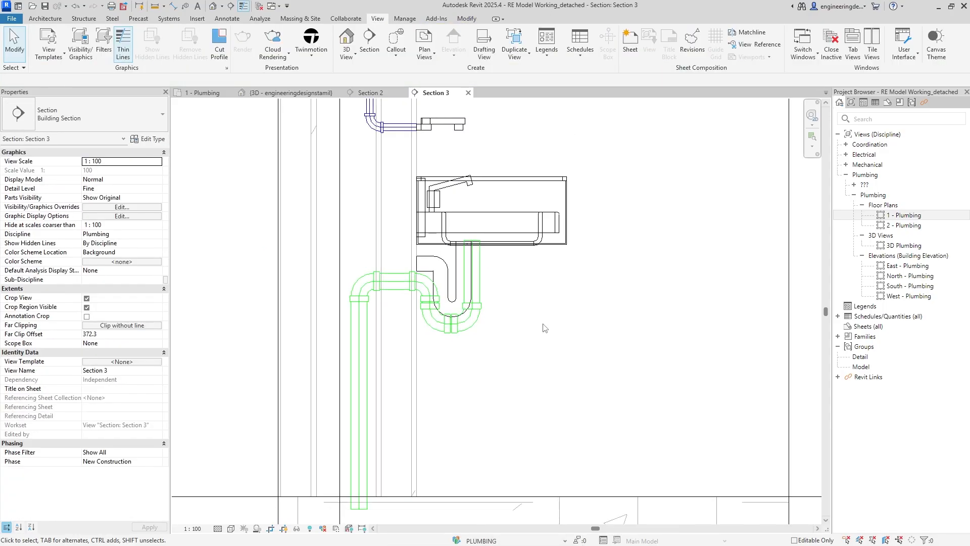
middle_click_drag(600, 316, 621, 305)
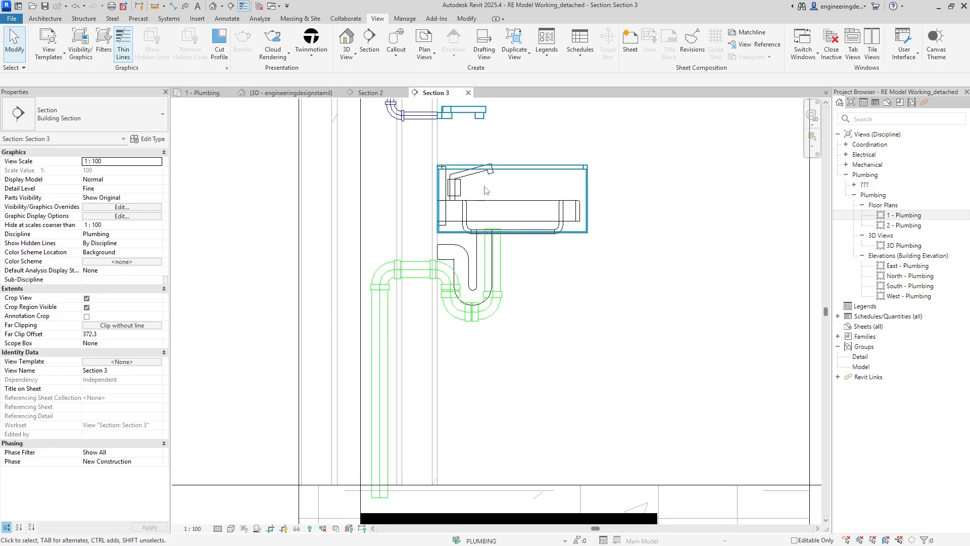
scroll(469, 254, "down", 5)
middle_click_drag(514, 361, 522, 263)
scroll(419, 281, "up", 3)
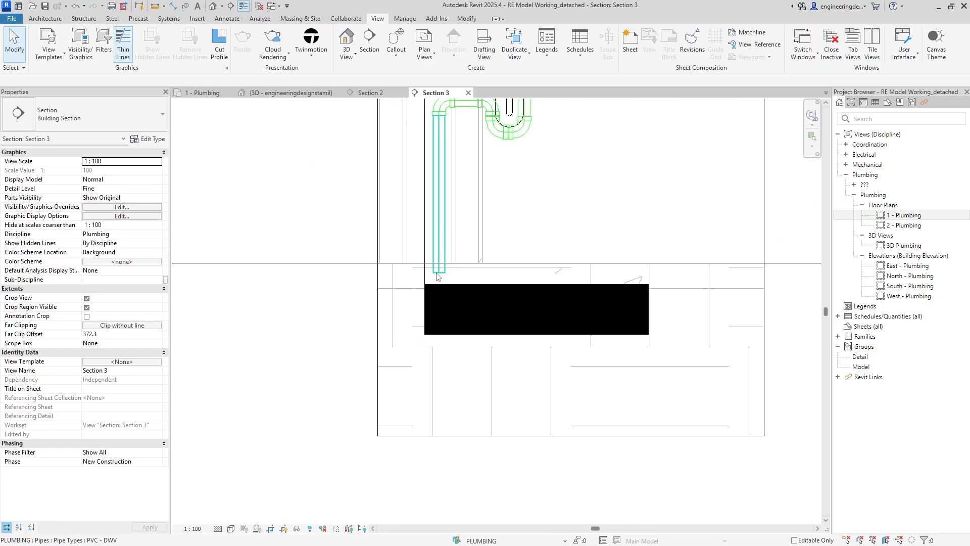
left_click(437, 274)
key("p")
key("i")
left_click(398, 286)
left_click(741, 286)
key("Escape")
key("Escape")
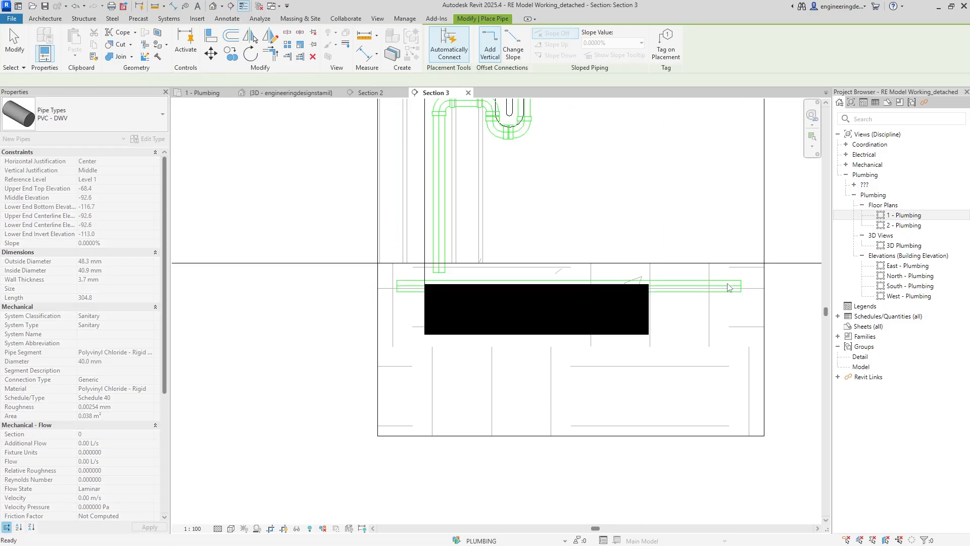
Increase the diameter of the horizontal drain pipe below the floor
left_click(700, 289)
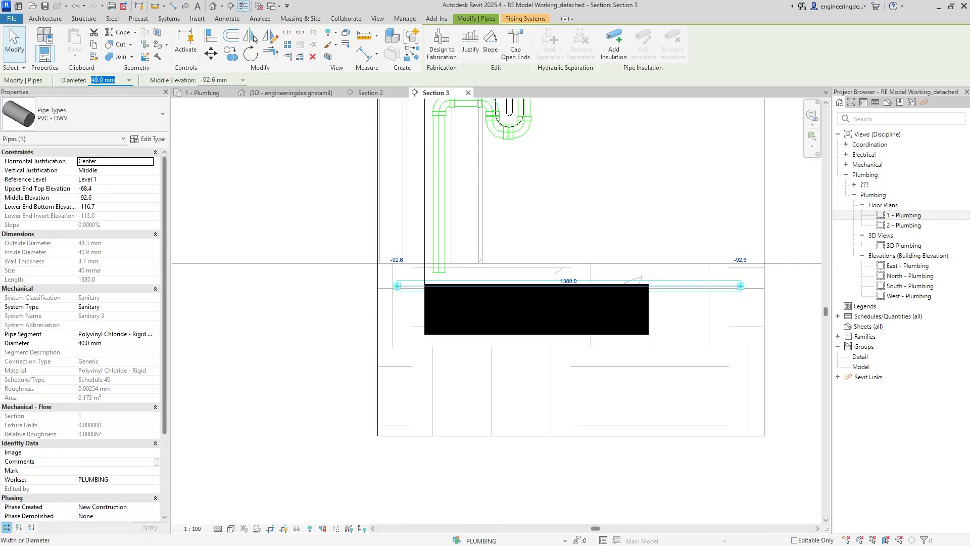
key("Return")
key("Escape")
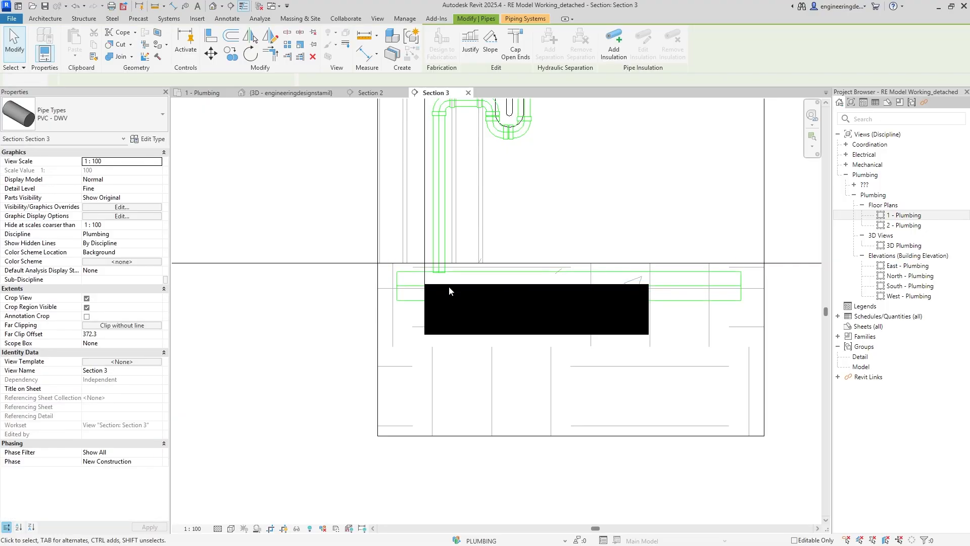
Extend the vertical drain's lower end to the centreline of the horizontal main to connect them with a sanitary tee
scroll(440, 281, "up", 3)
left_click(440, 273)
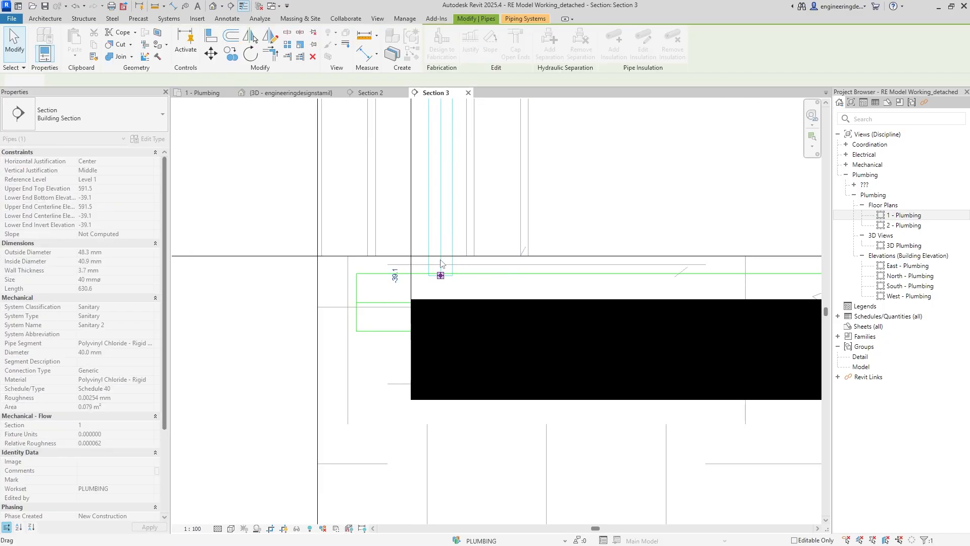
left_click_drag(440, 275, 440, 301)
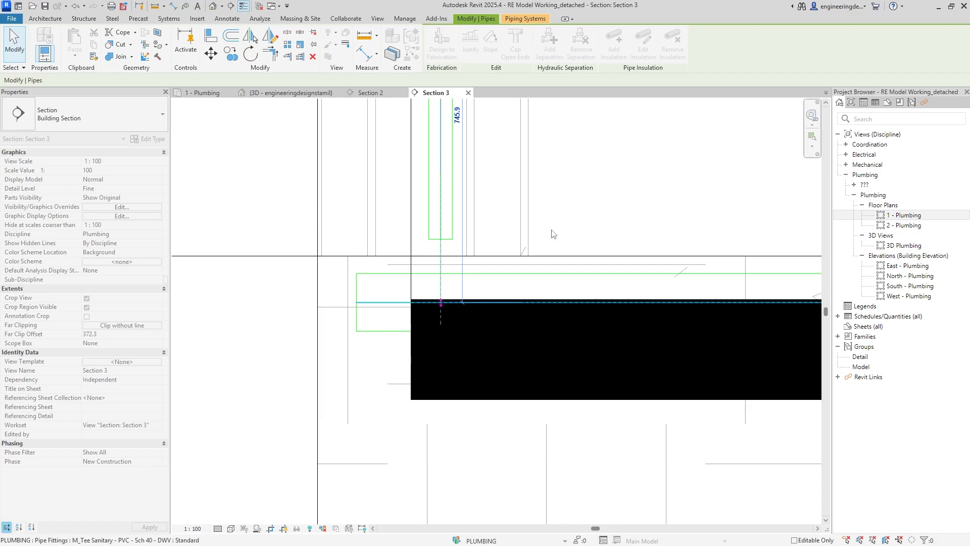
scroll(552, 234, "down", 2)
key("Escape")
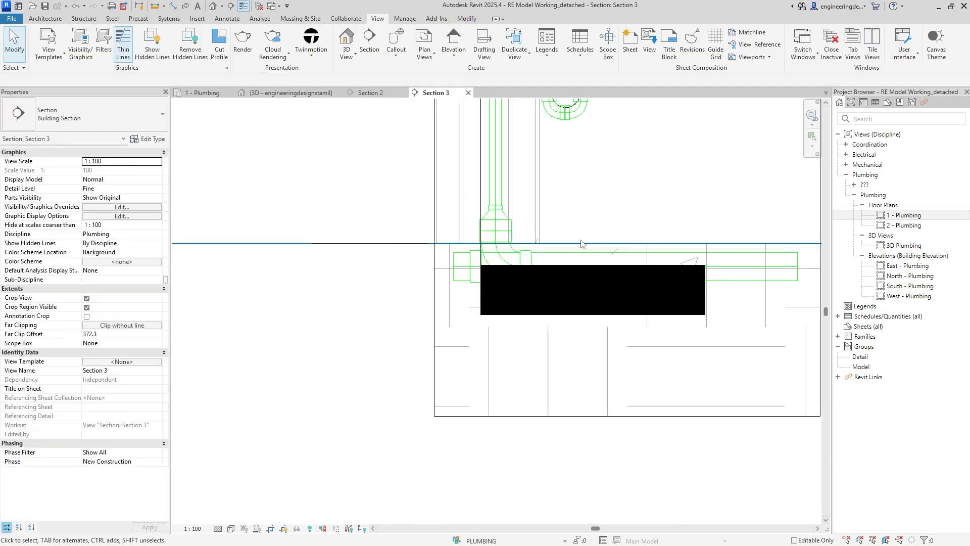
Inspect the sink's drain in Section 3, and in the 3D view examine the trap and piping from both sides of the wall
scroll(636, 199, "down", 3)
middle_click_drag(665, 177, 555, 308)
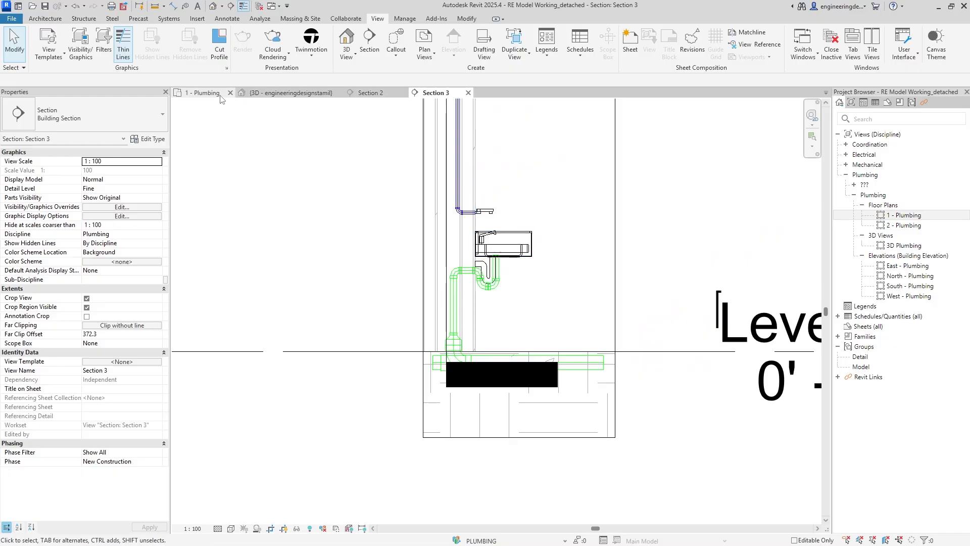
scroll(493, 268, "up", 3)
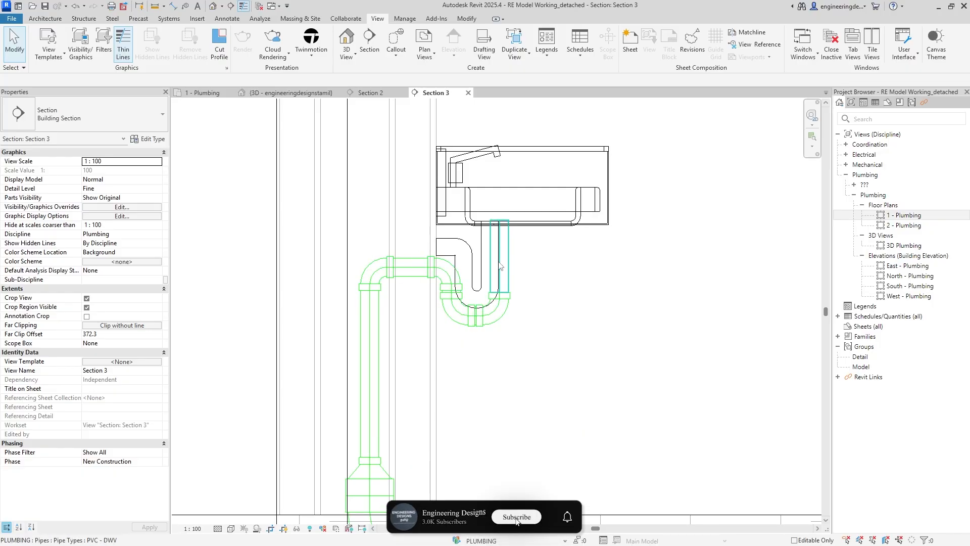
left_click(282, 93)
scroll(554, 316, "down", 3)
middle_click_drag(638, 380, 382, 246)
middle_click_drag(550, 324, 507, 263, "shift")
middle_click_drag(492, 172, 592, 197, "shift")
middle_click_drag(465, 277, 530, 333, "shift")
middle_click_drag(593, 333, 615, 212, "shift")
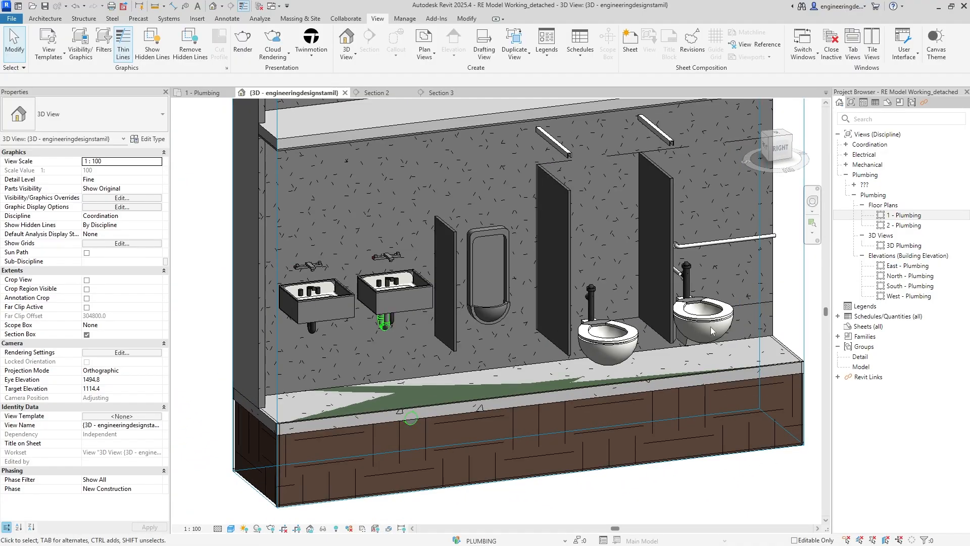
scroll(710, 327, "up", 5)
middle_click_drag(710, 326, 376, 301, "shift")
scroll(428, 299, "up", 2)
scroll(536, 311, "down", 1)
scroll(656, 376, "down", 1)
scroll(419, 296, "up", 3)
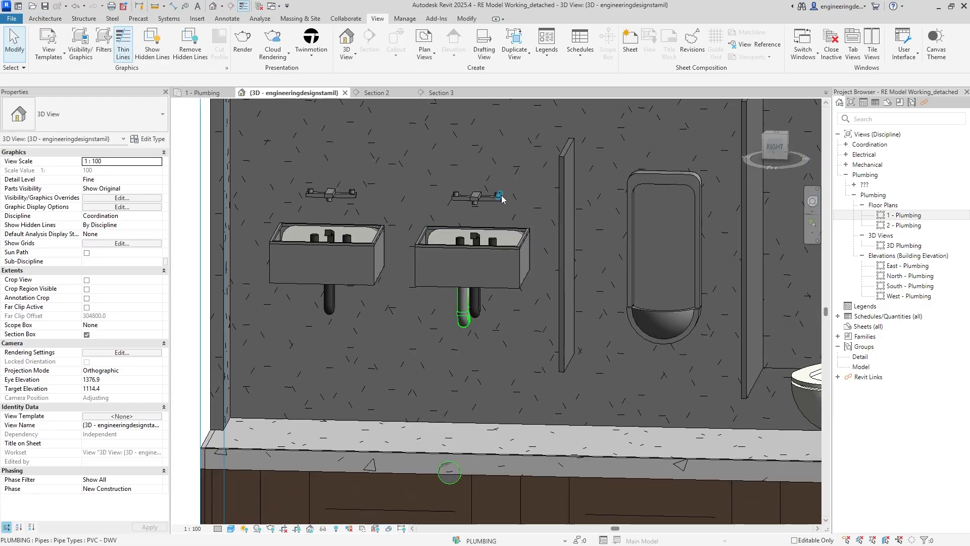
scroll(501, 198, "down", 3)
middle_click_drag(472, 195, 521, 265, "shift")
scroll(518, 263, "up", 3)
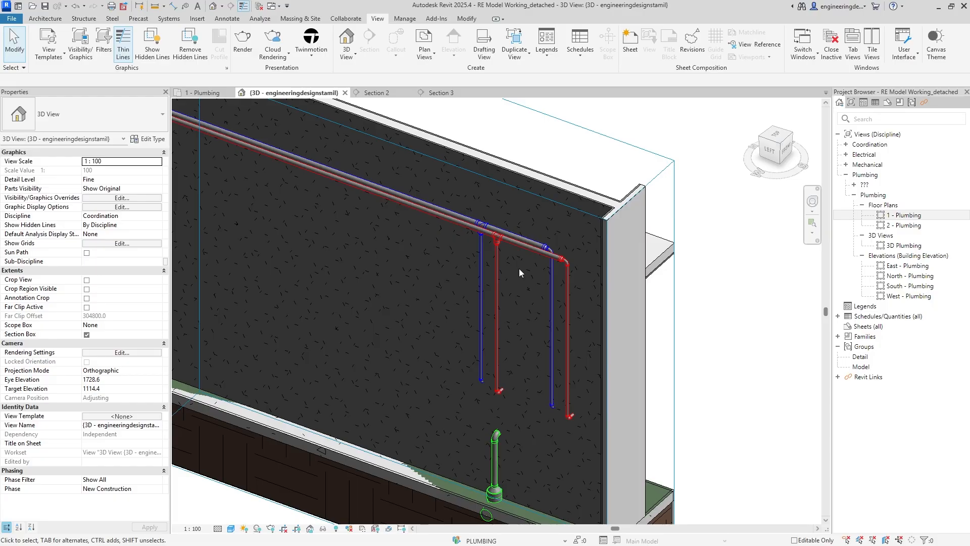
middle_click_drag(614, 338, 563, 308, "shift")
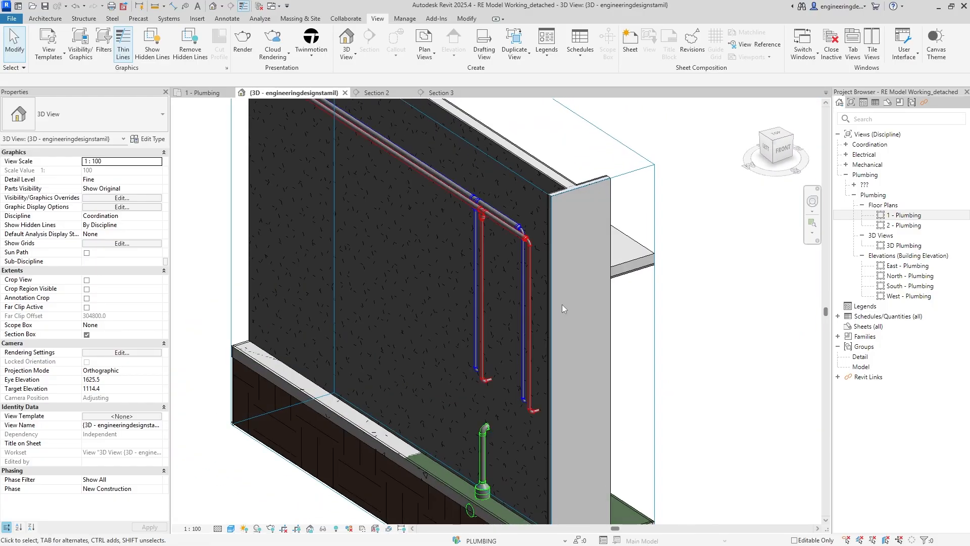